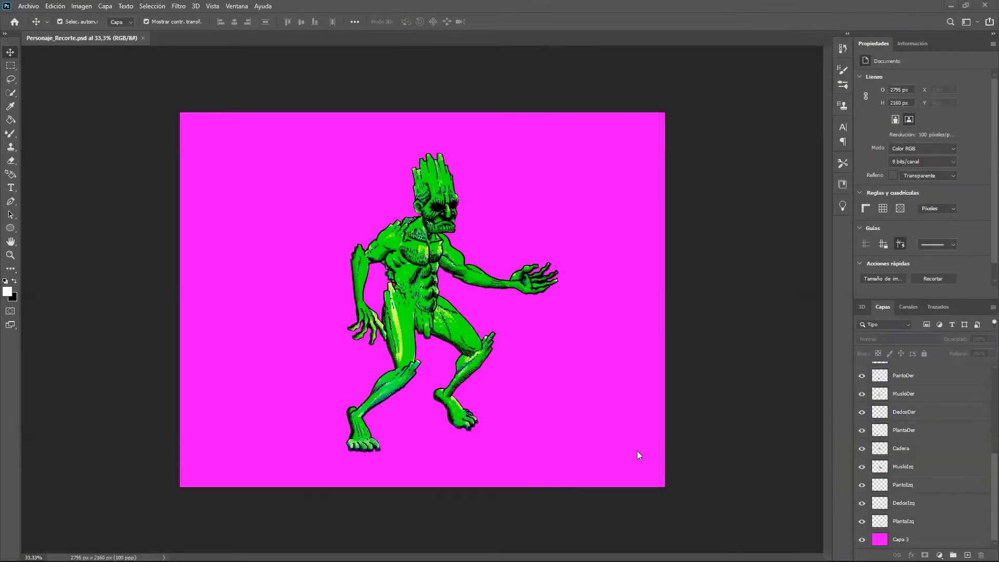
# Check the character's separate body-part layers by toggling the visibility of ManiDer, AnteDer, Brazo_Der and Cabeza, and save the document
pyautogui.moveTo(364, 561)
pyautogui.scroll(3, 985, 476)
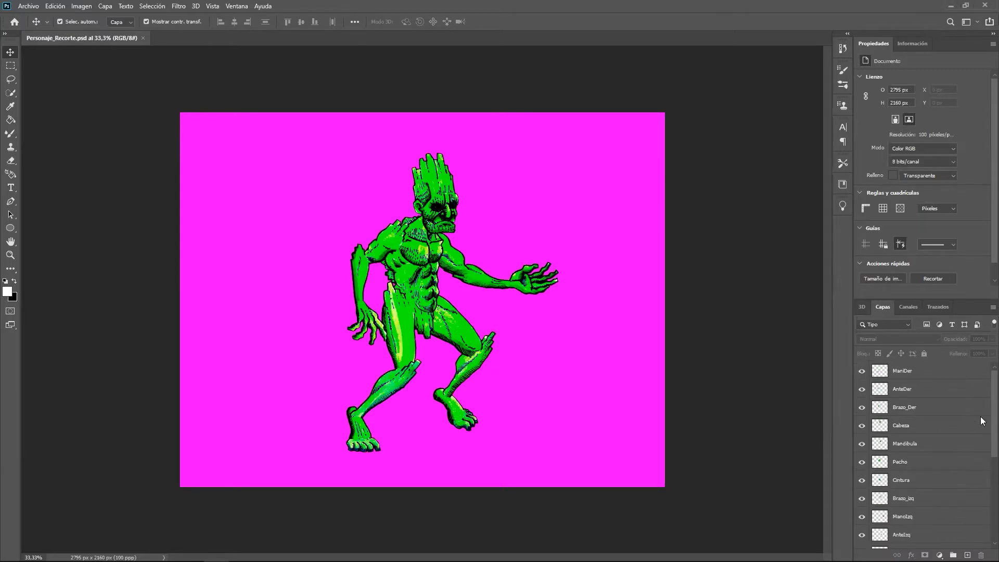
pyautogui.scroll(-3, 983, 516)
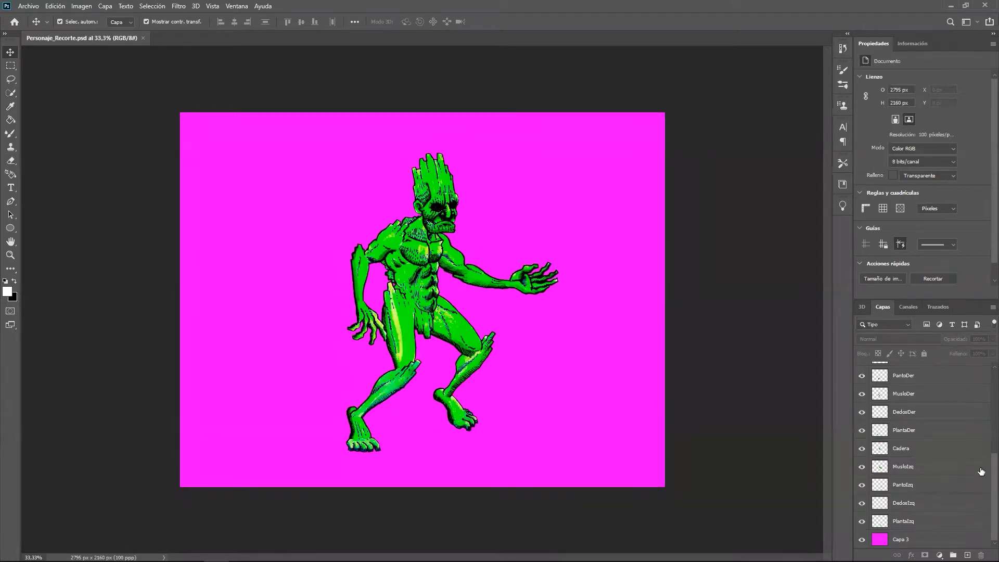
pyautogui.scroll(5, 985, 444)
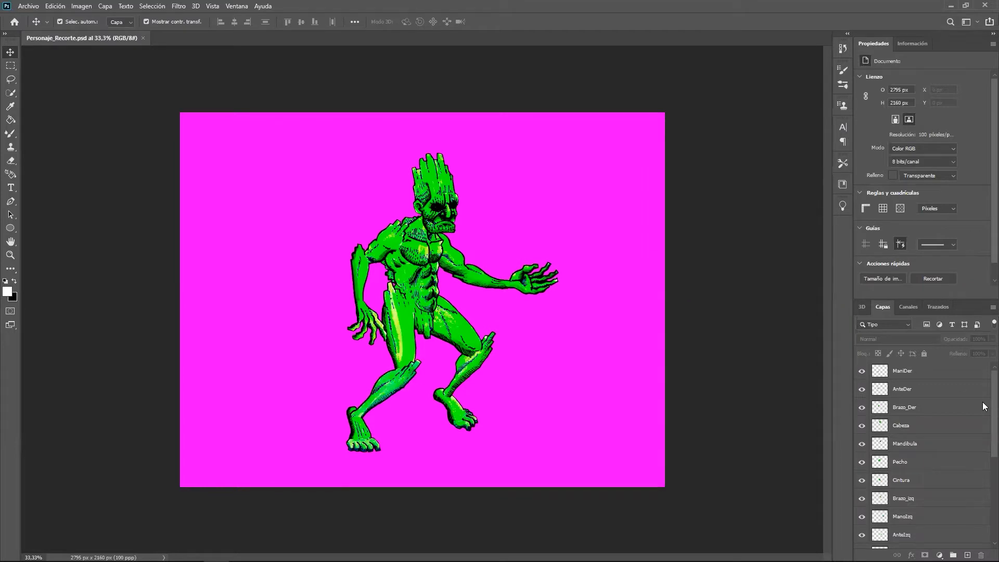
pyautogui.click(862, 371)
pyautogui.click(862, 373)
pyautogui.click(863, 390)
pyautogui.click(863, 390)
pyautogui.click(862, 407)
pyautogui.click(861, 426)
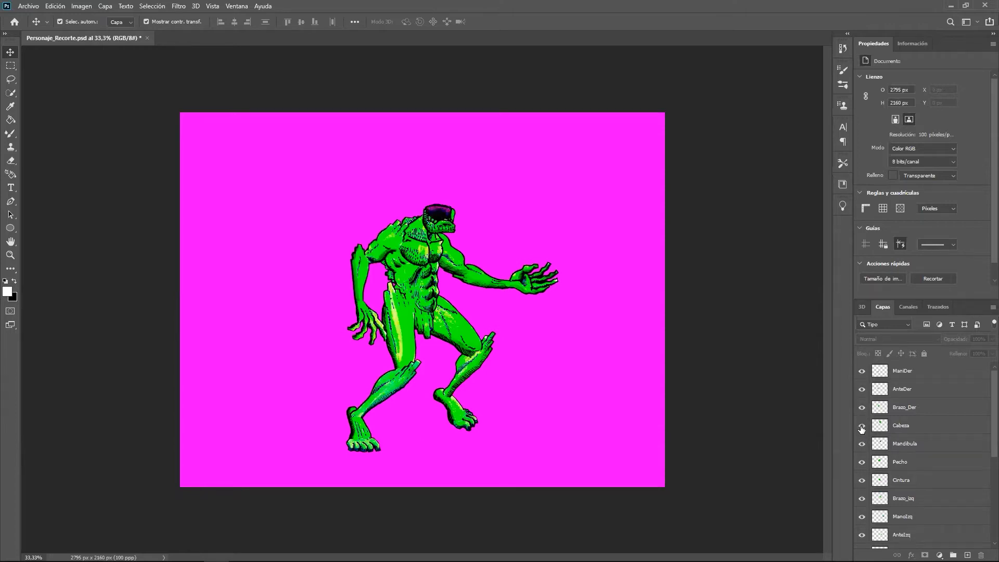
pyautogui.click(862, 426)
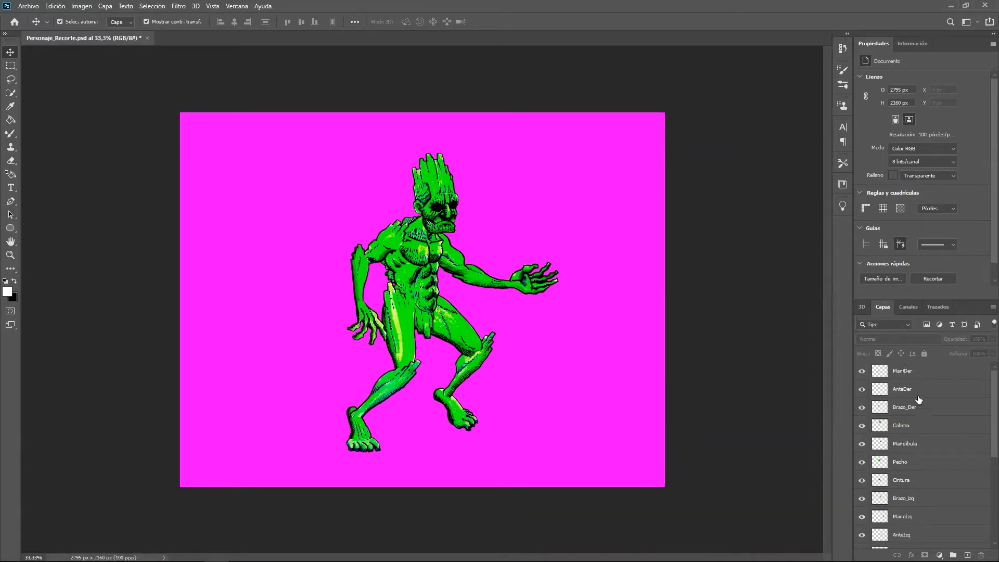
pyautogui.click(862, 372)
pyautogui.click(862, 372)
pyautogui.hotkey('ctrl', 's')
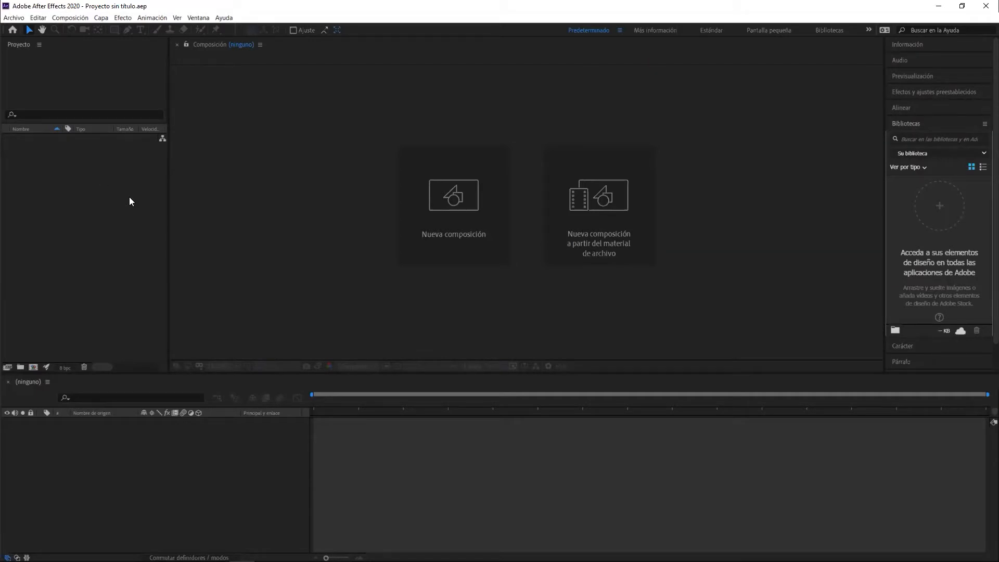
# Switch to After Effects and choose the Photoshop file Personaje_Recorte from the Documents > TutorialRecorte folder for import
pyautogui.click(103, 180)
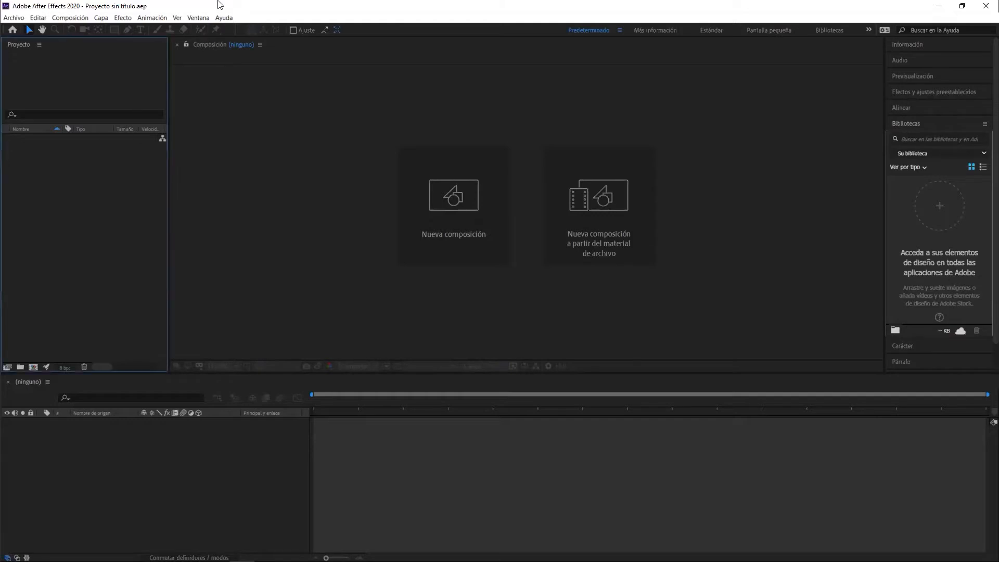
pyautogui.click(14, 18)
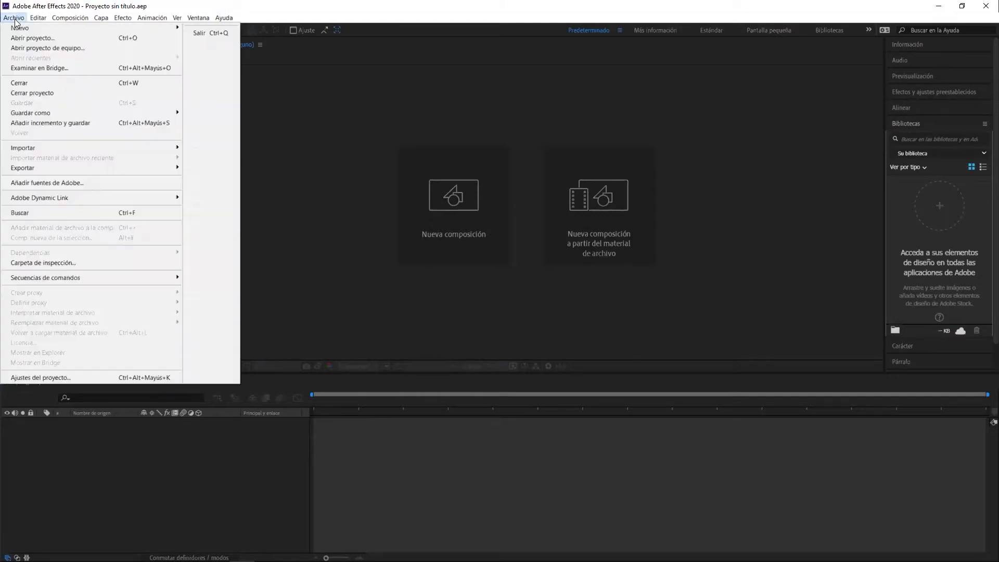
pyautogui.moveTo(103, 146)
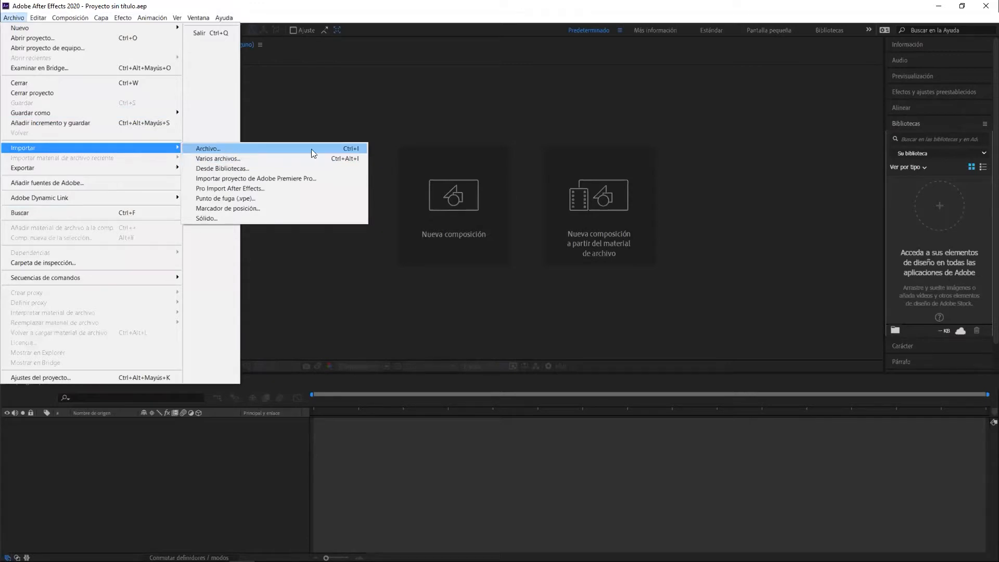
pyautogui.click(302, 110)
pyautogui.click(23, 87)
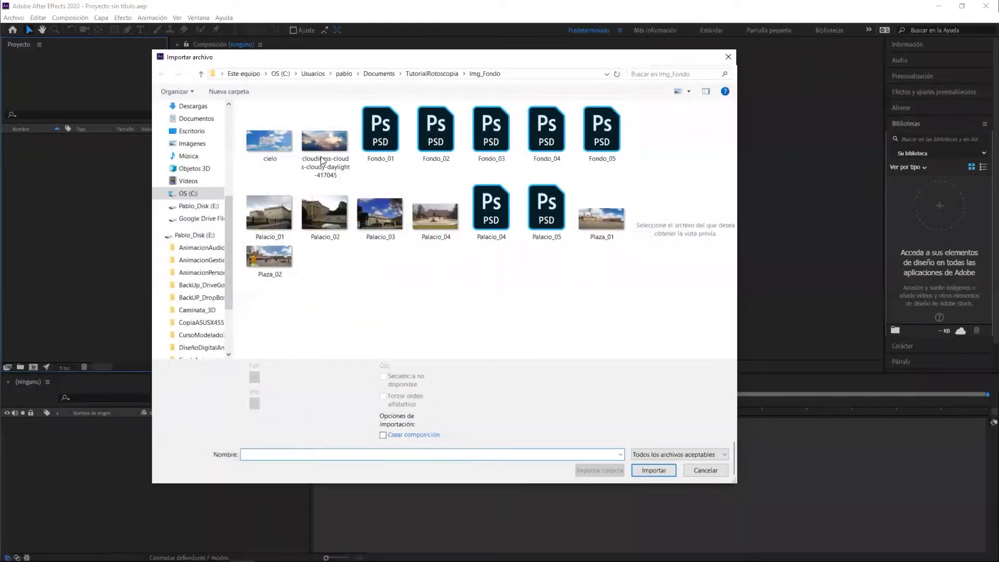
pyautogui.click(380, 74)
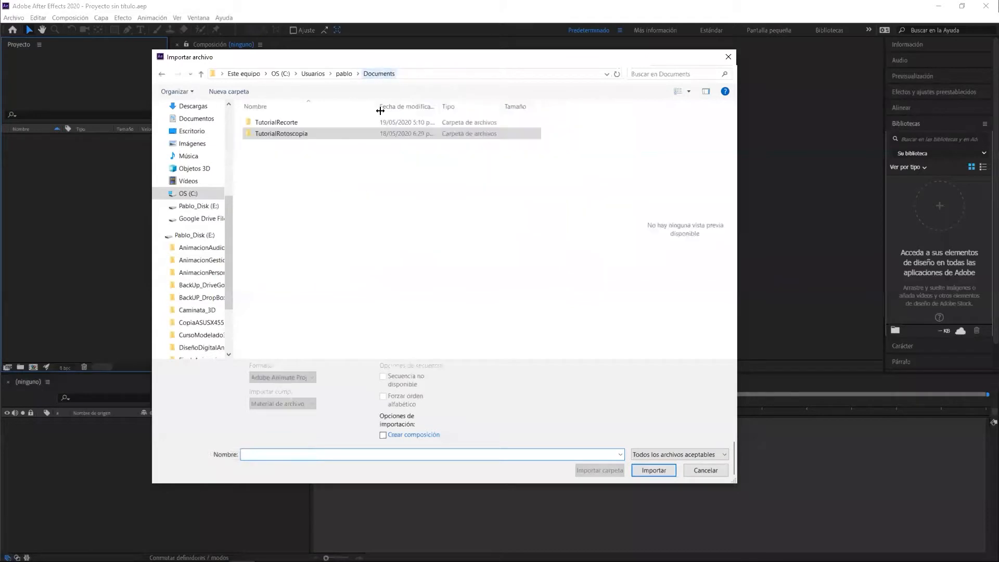
pyautogui.click(276, 123)
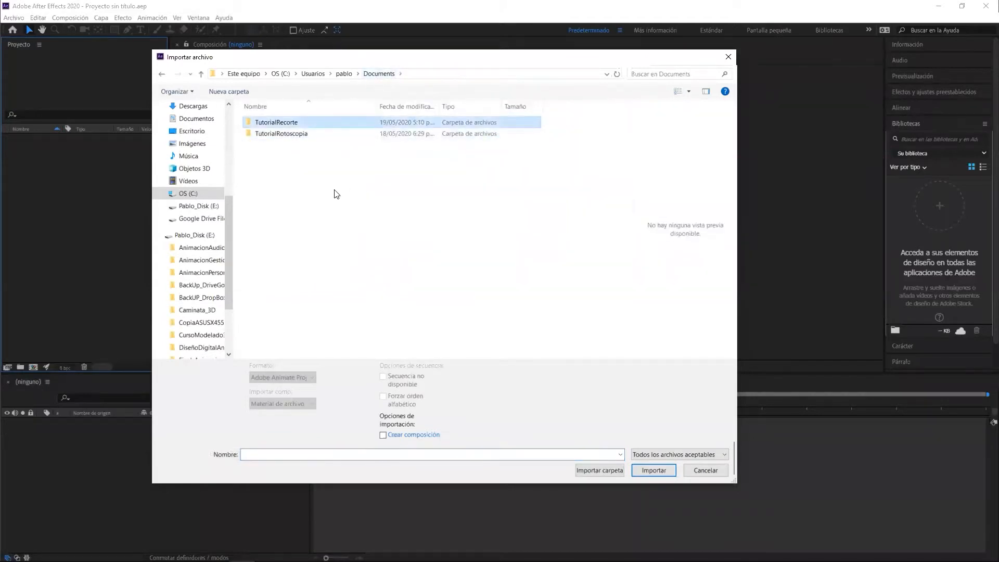
pyautogui.doubleClick(275, 123)
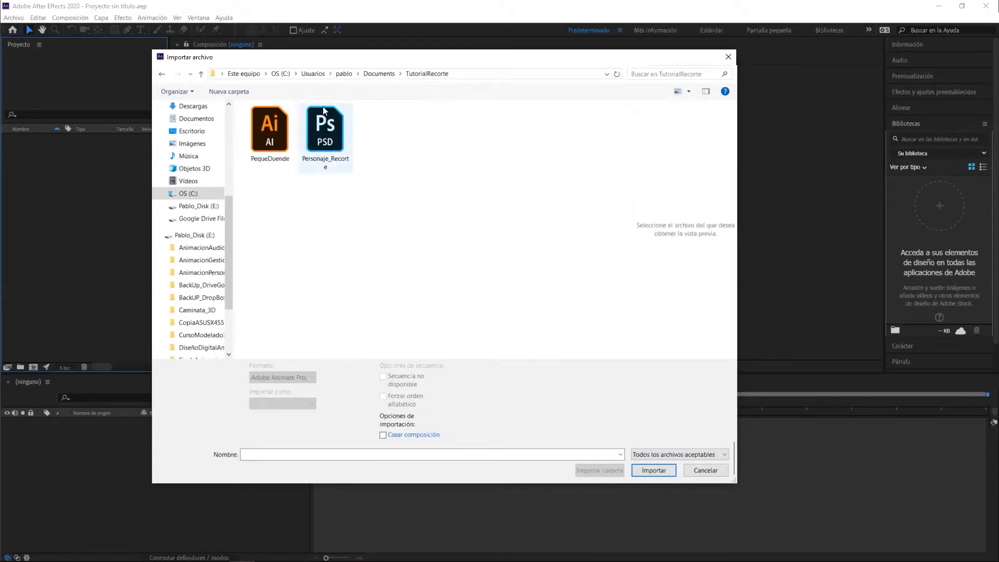
pyautogui.click(327, 131)
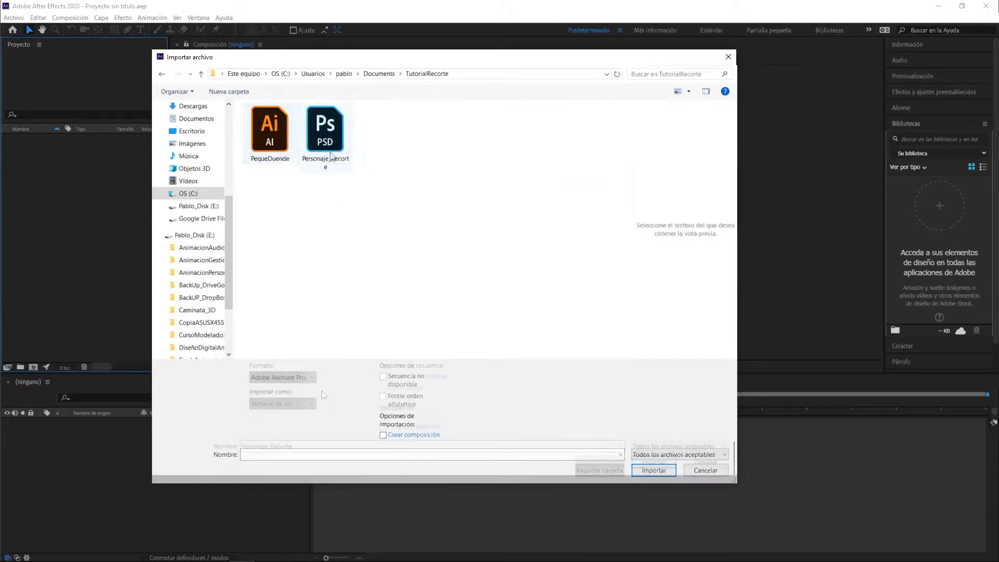
# Import the file as "Composición – Conservar tamaños de capa" with editable layer styles
pyautogui.click(277, 404)
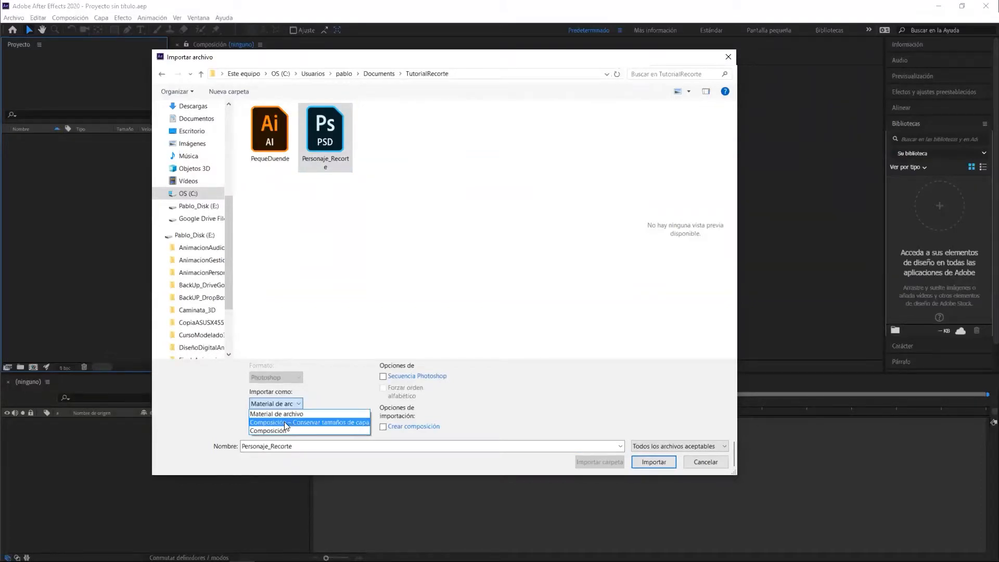
pyautogui.click(284, 422)
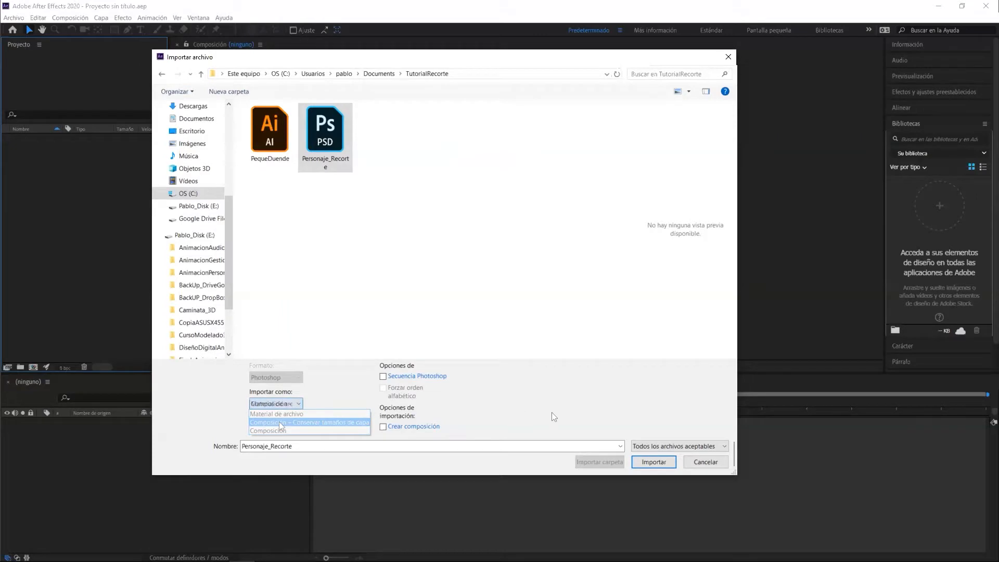
pyautogui.click(653, 462)
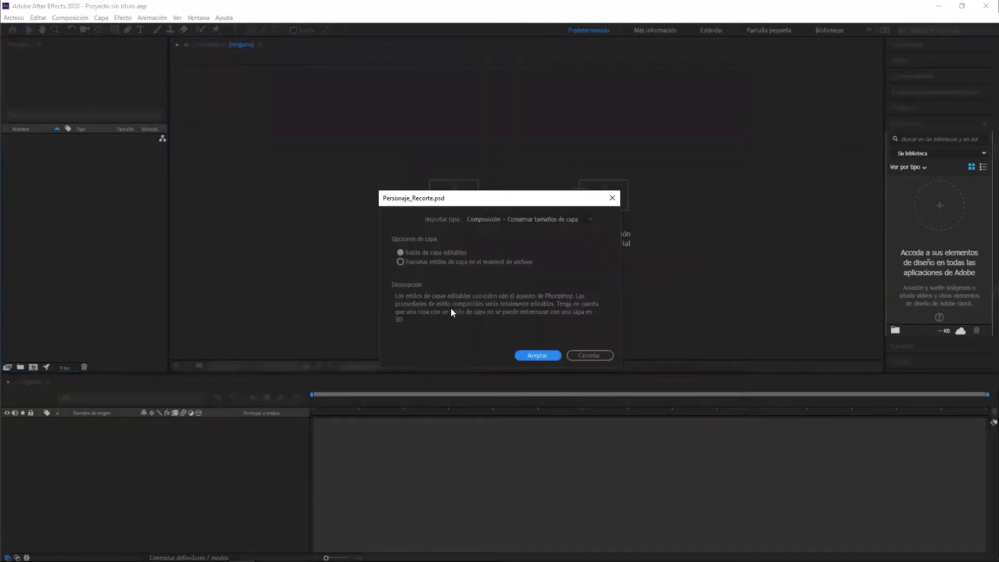
pyautogui.moveTo(484, 201); pyautogui.dragTo(385, 140)
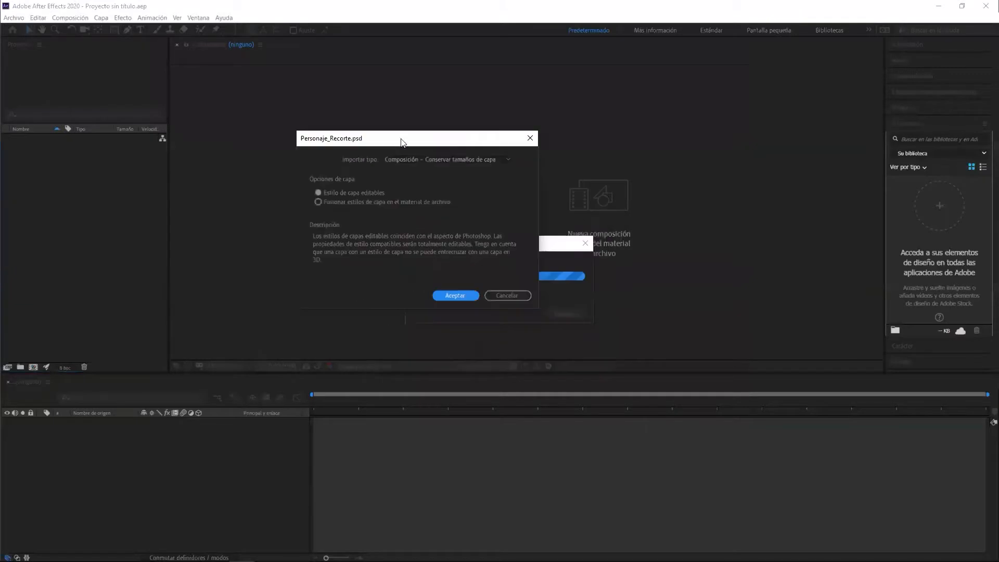
pyautogui.click(420, 158)
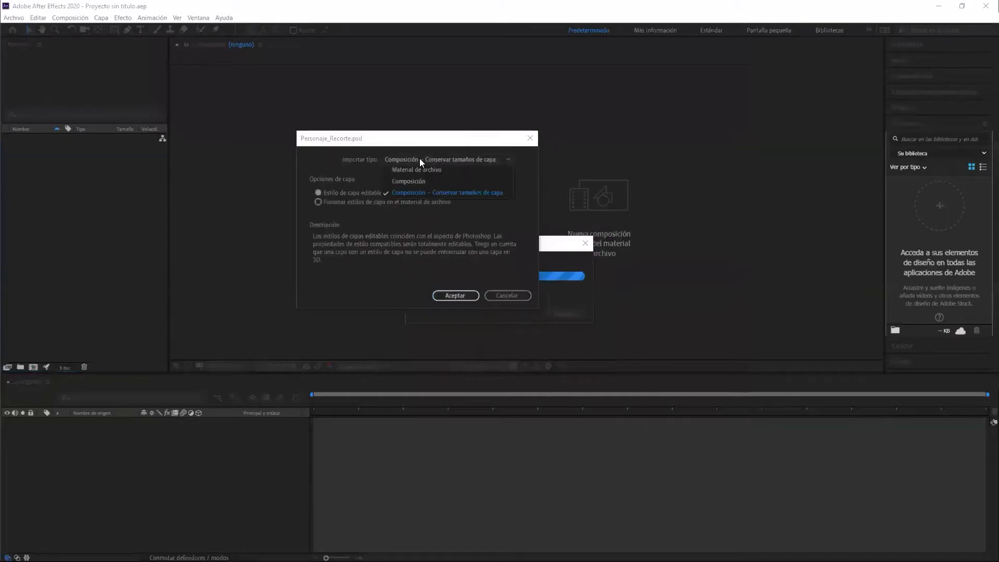
pyautogui.click(444, 192)
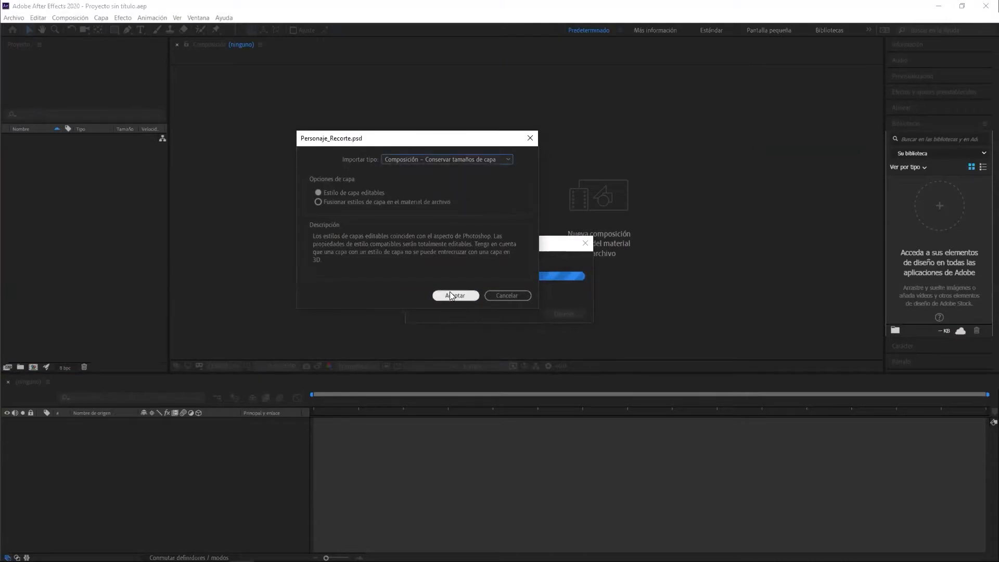
pyautogui.click(454, 295)
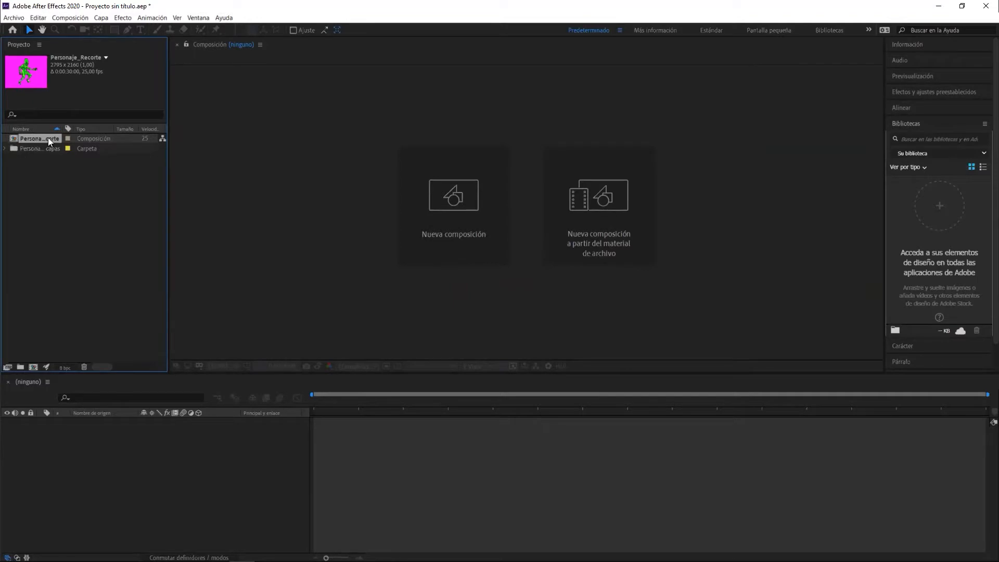
# Look into the imported layers folder and open the Personaje_Recorte composition
pyautogui.click(6, 149)
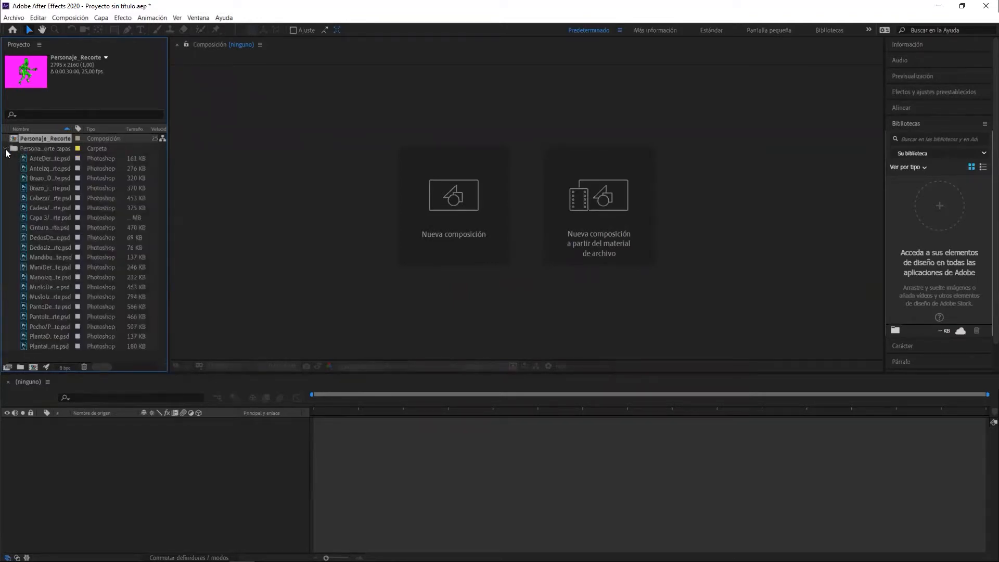
pyautogui.click(6, 149)
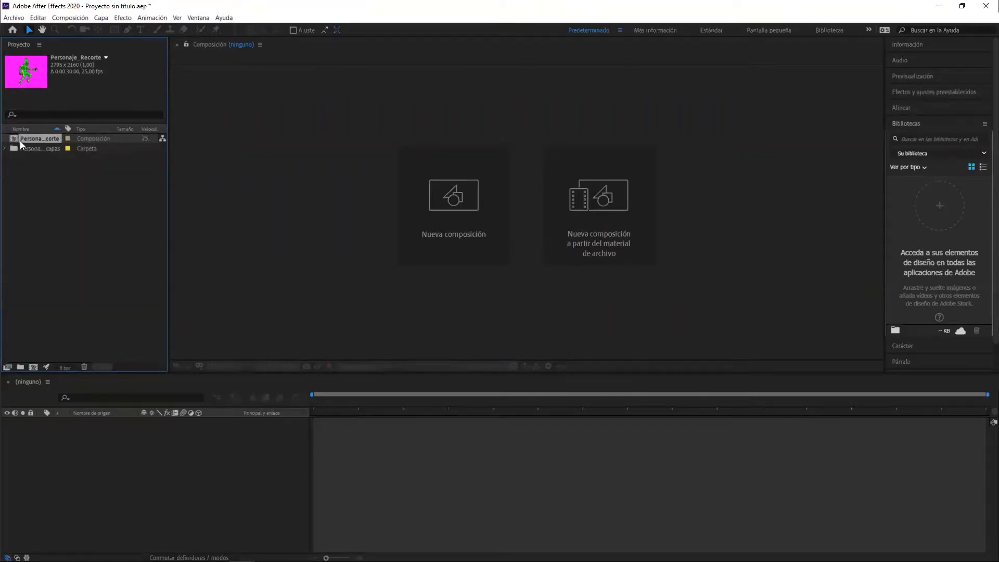
pyautogui.doubleClick(14, 137)
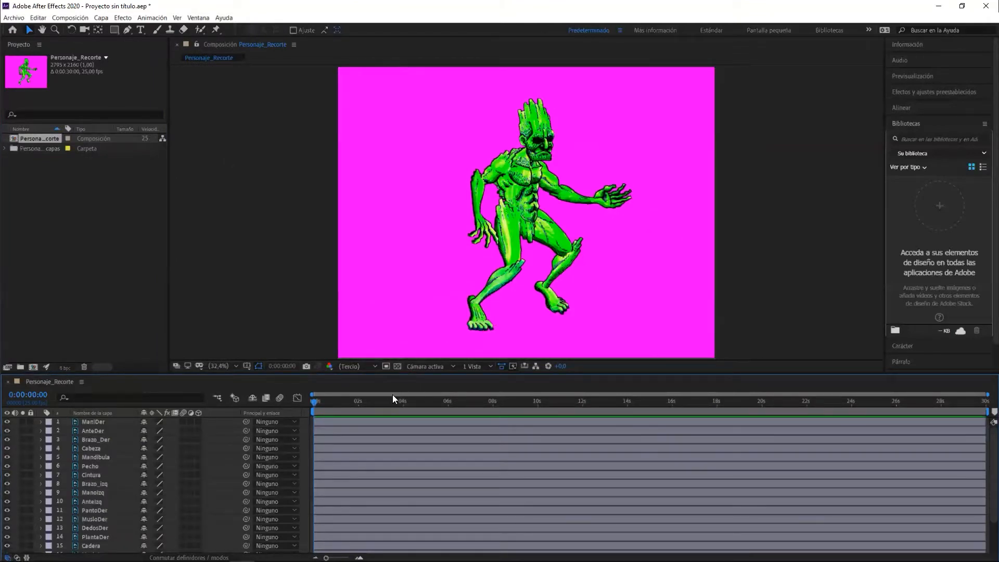
# Check the composition's full layer list and toggle the visibility of ManiDer, AnteDer and Brazo_Der off and on
pyautogui.moveTo(394, 357); pyautogui.dragTo(401, 264)
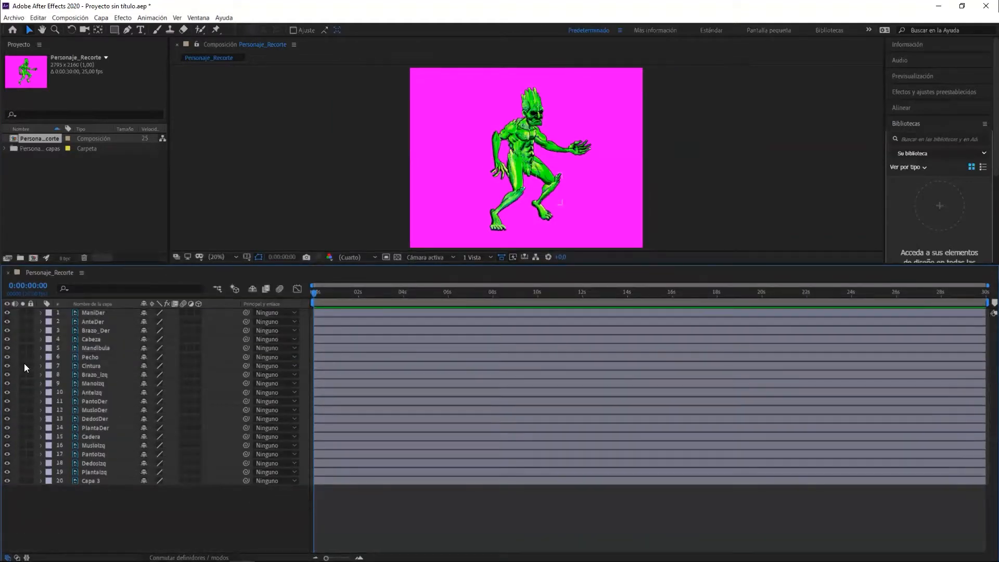
pyautogui.click(7, 313)
pyautogui.click(7, 313)
pyautogui.click(7, 322)
pyautogui.click(7, 321)
pyautogui.click(7, 331)
pyautogui.click(7, 331)
pyautogui.moveTo(418, 264); pyautogui.dragTo(429, 393)
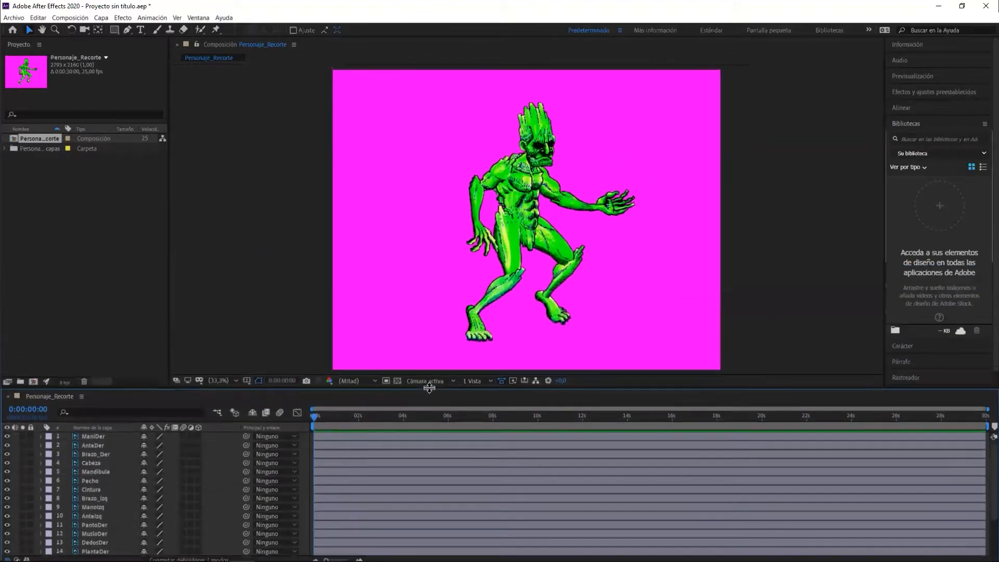
# Inspect the outstretched arm's pieces at 100% magnification by selecting the ManoIzq, AnteIzq and Brazo_Izq layers in turn
pyautogui.press('z')
pyautogui.moveTo(495, 116); pyautogui.dragTo(580, 192)
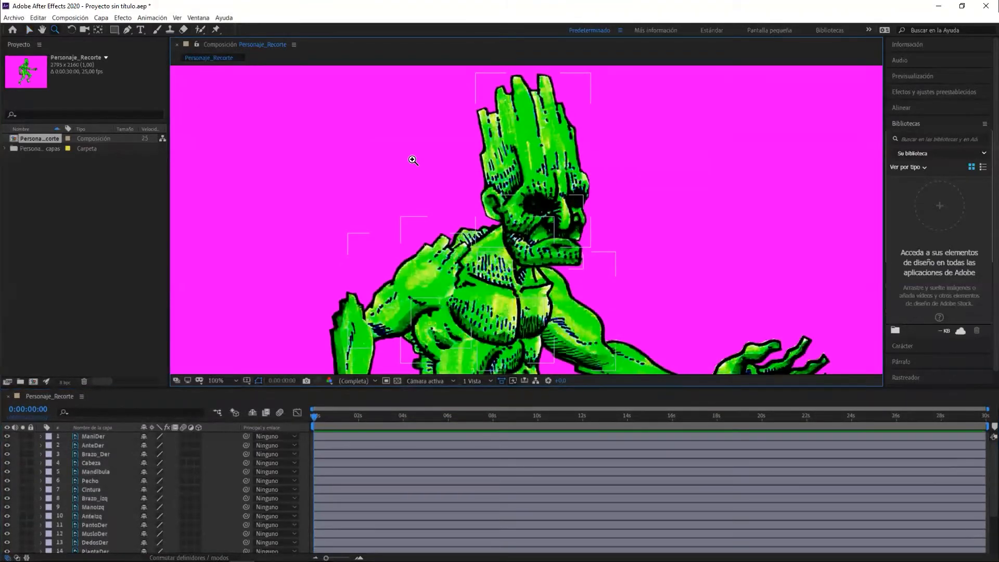
pyautogui.moveTo(729, 247); pyautogui.dragTo(582, 123)
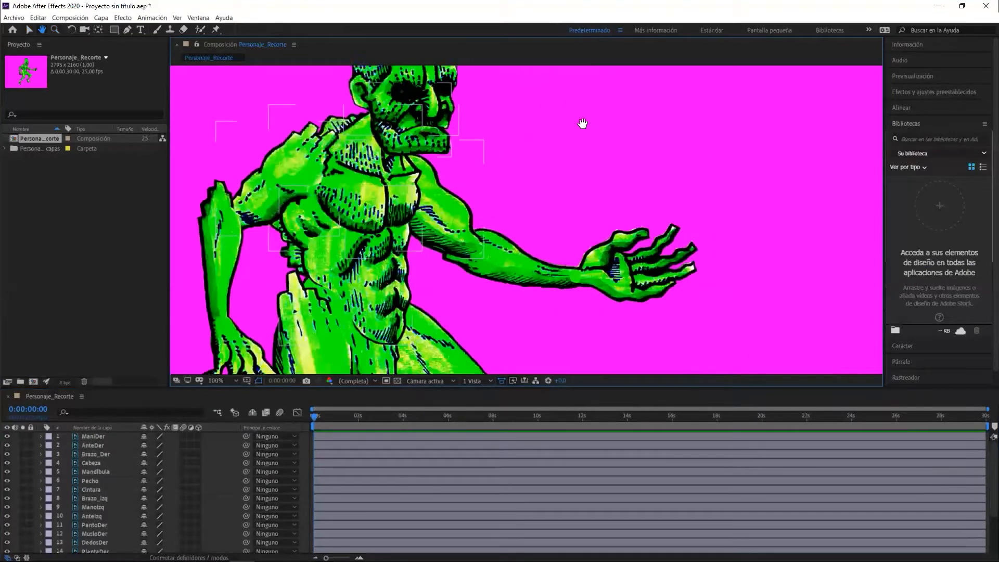
pyautogui.press('v')
pyautogui.click(682, 305)
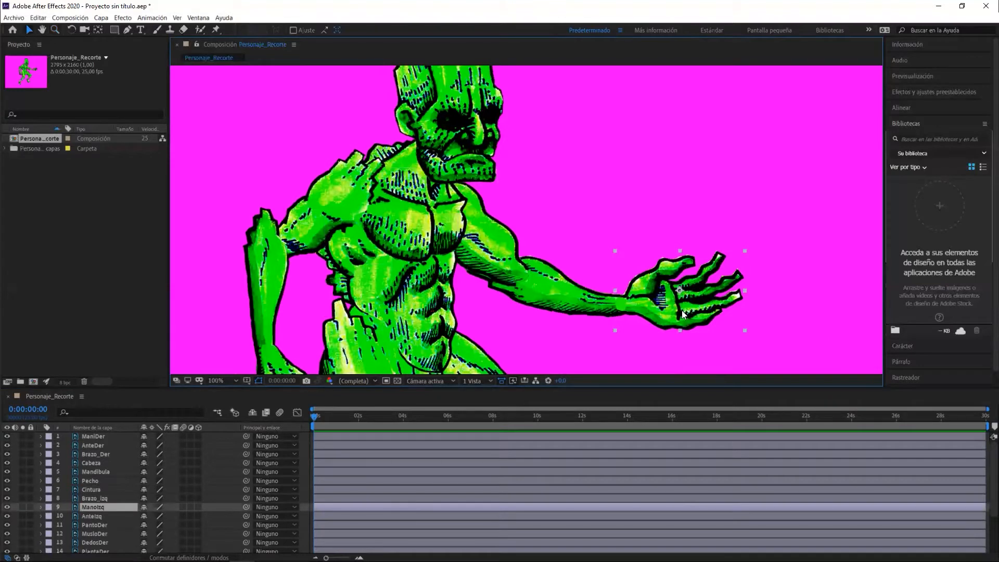
pyautogui.click(552, 295)
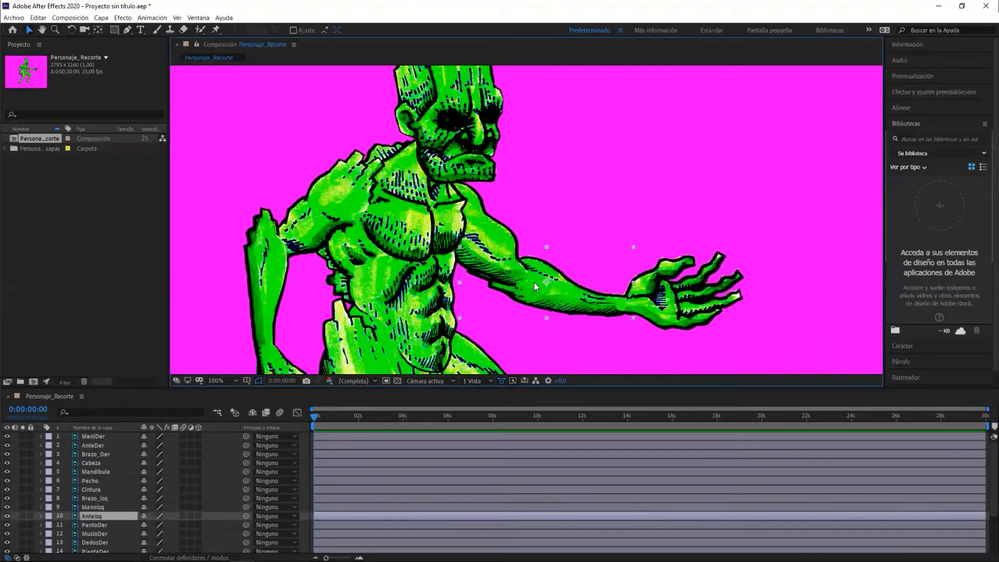
pyautogui.click(679, 291)
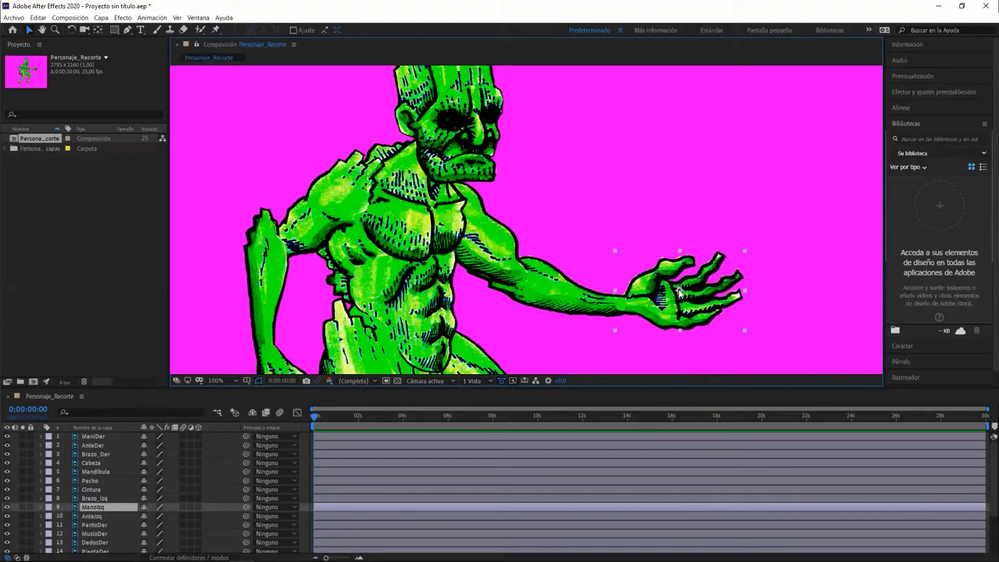
pyautogui.click(575, 298)
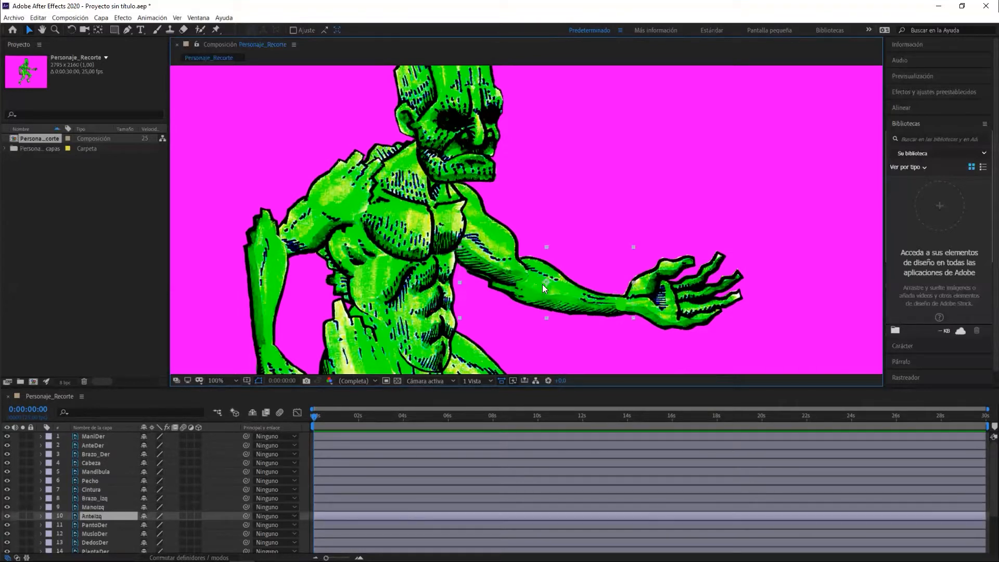
pyautogui.click(484, 233)
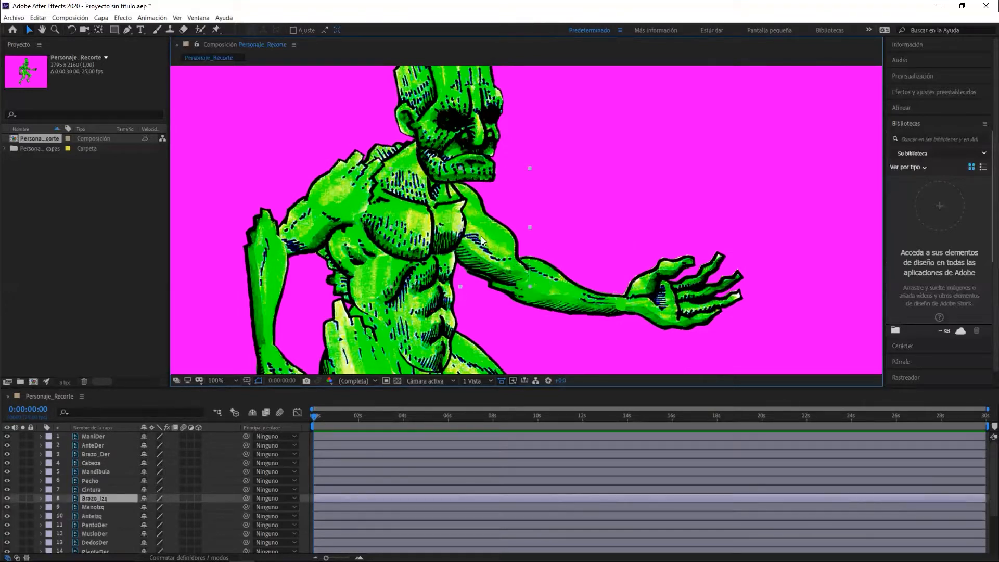
# Move the ManoIzq layer's anchor point to the wrist, then test the hand's rotation and undo the test
pyautogui.click(676, 306)
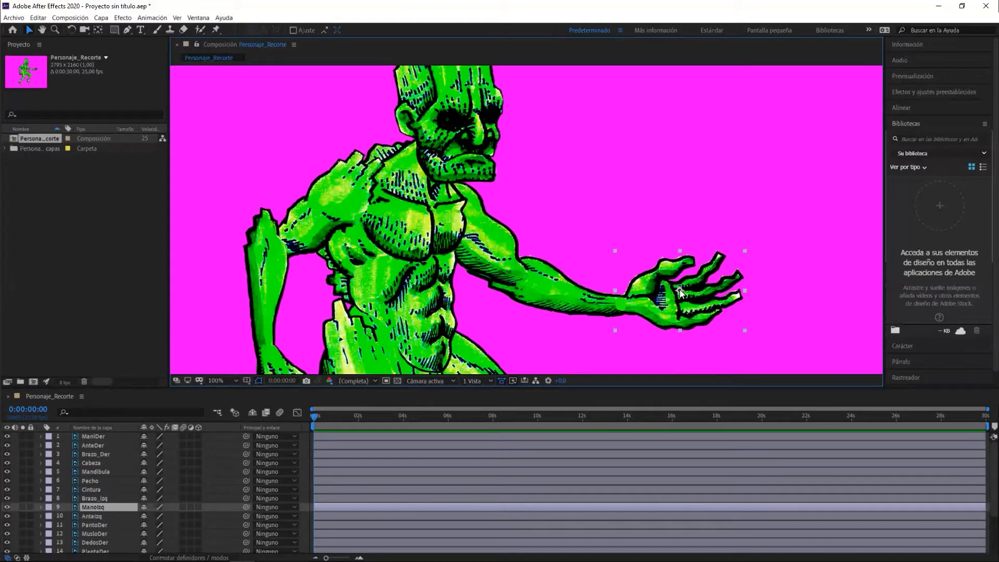
pyautogui.press('y')
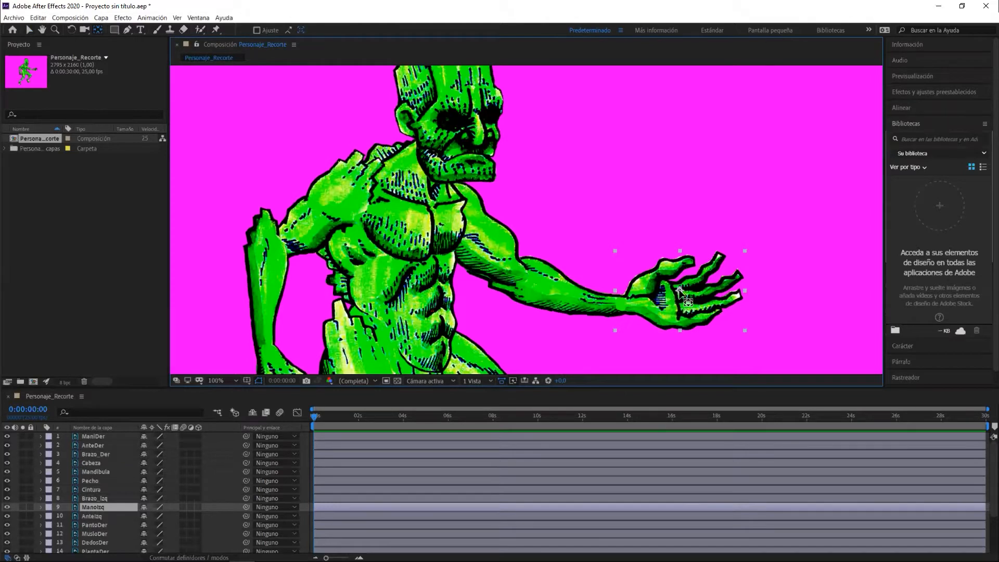
pyautogui.moveTo(679, 293); pyautogui.dragTo(625, 303)
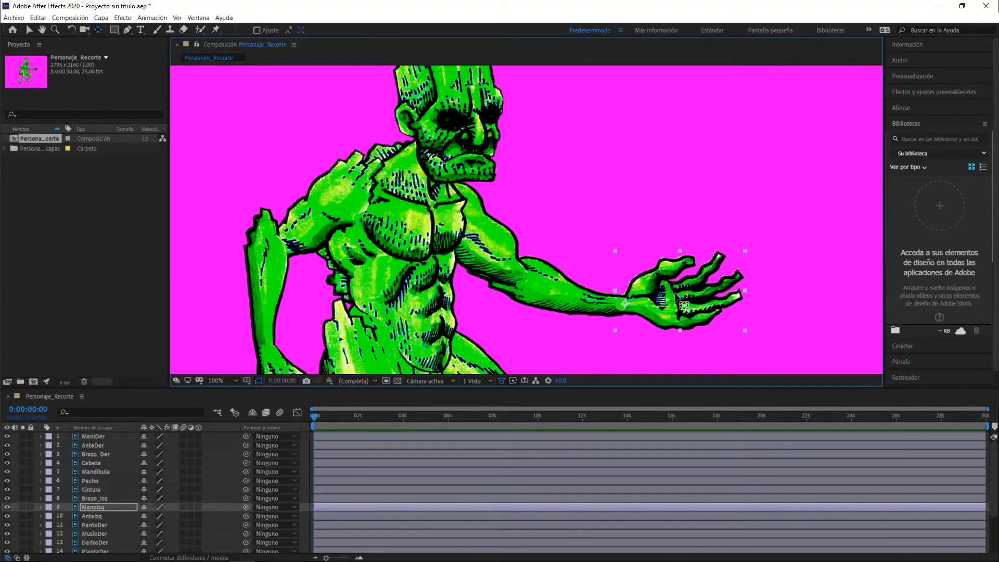
pyautogui.click(71, 30)
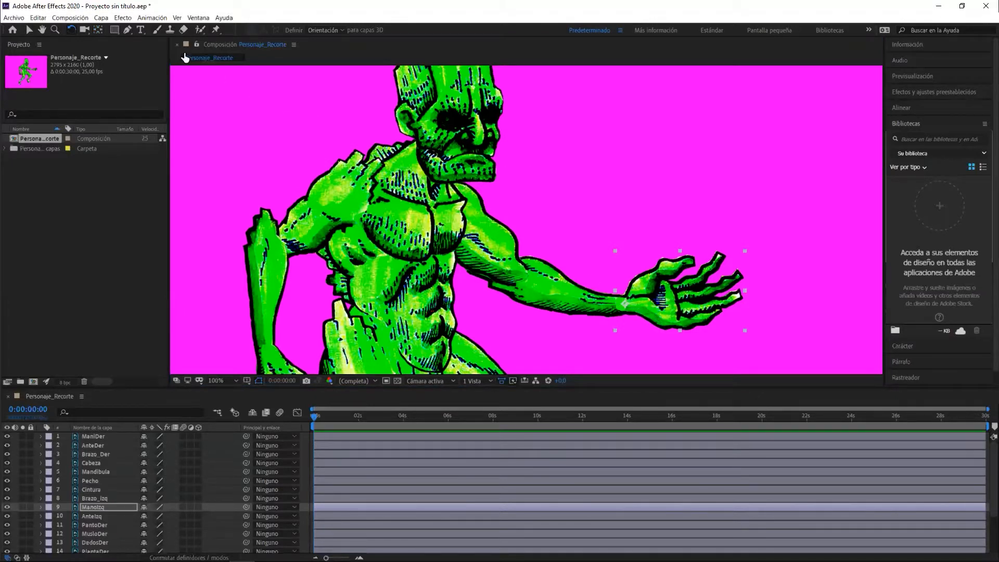
pyautogui.click(70, 30)
pyautogui.moveTo(683, 311); pyautogui.dragTo(717, 312)
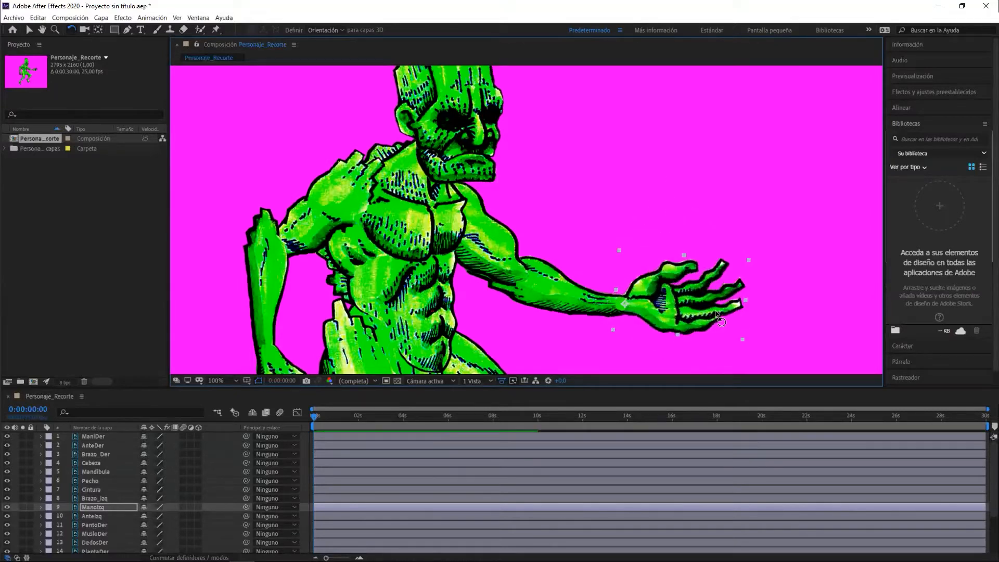
pyautogui.hotkey('ctrl', 'z')
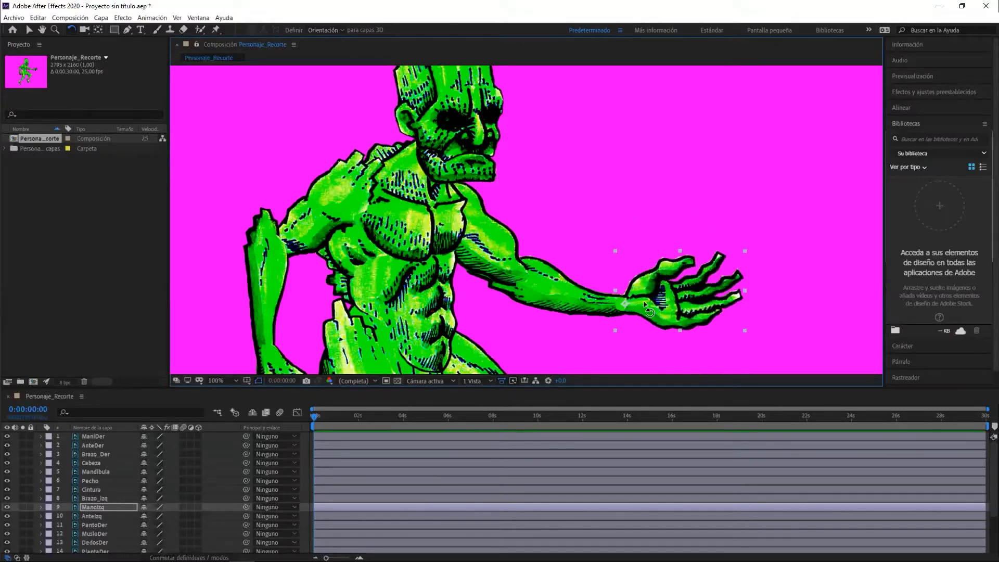
# Fine-tune the ManoIzq anchor point at the wrist and rotate the hand slightly downward
pyautogui.press('y')
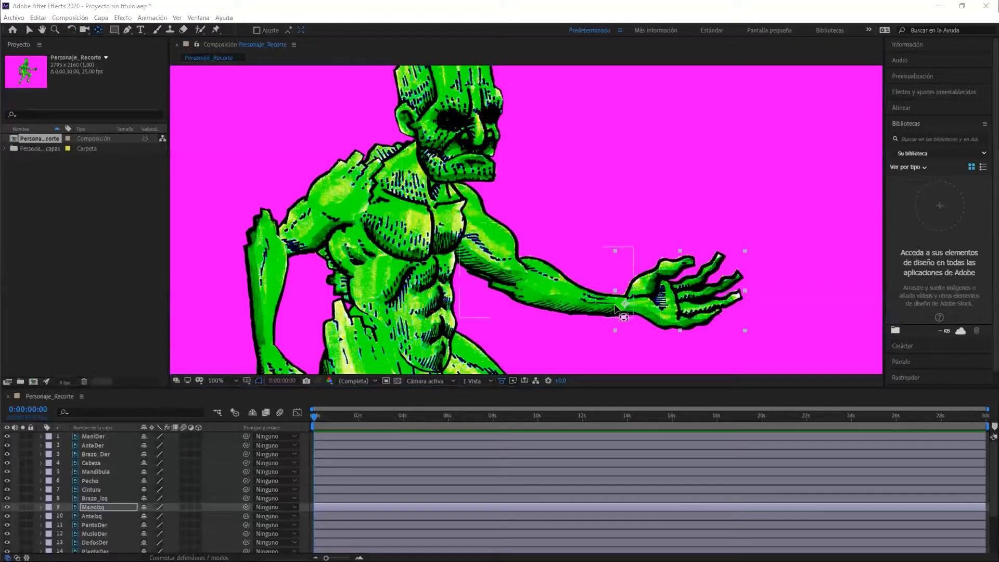
pyautogui.moveTo(625, 306); pyautogui.dragTo(624, 305)
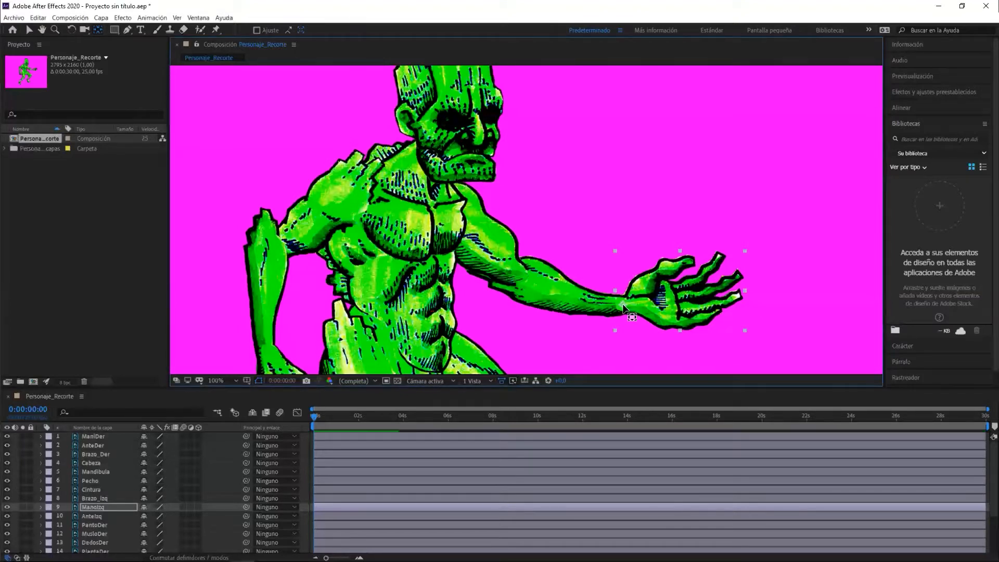
pyautogui.press('w')
pyautogui.moveTo(675, 307)
pyautogui.mouseDown()
pyautogui.moveTo(663, 228)
pyautogui.moveTo(697, 322)
pyautogui.moveTo(677, 346)
pyautogui.moveTo(658, 255)
pyautogui.moveTo(698, 250)
pyautogui.moveTo(721, 354)
pyautogui.moveTo(700, 283)
pyautogui.moveTo(677, 249)
pyautogui.moveTo(696, 269)
pyautogui.moveTo(657, 306)
pyautogui.mouseUp()
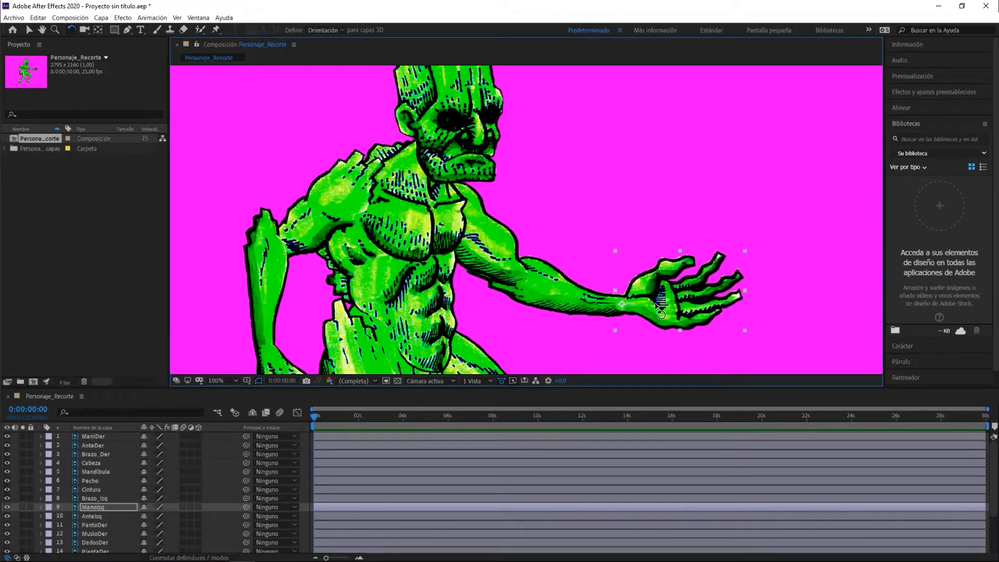
pyautogui.press('y')
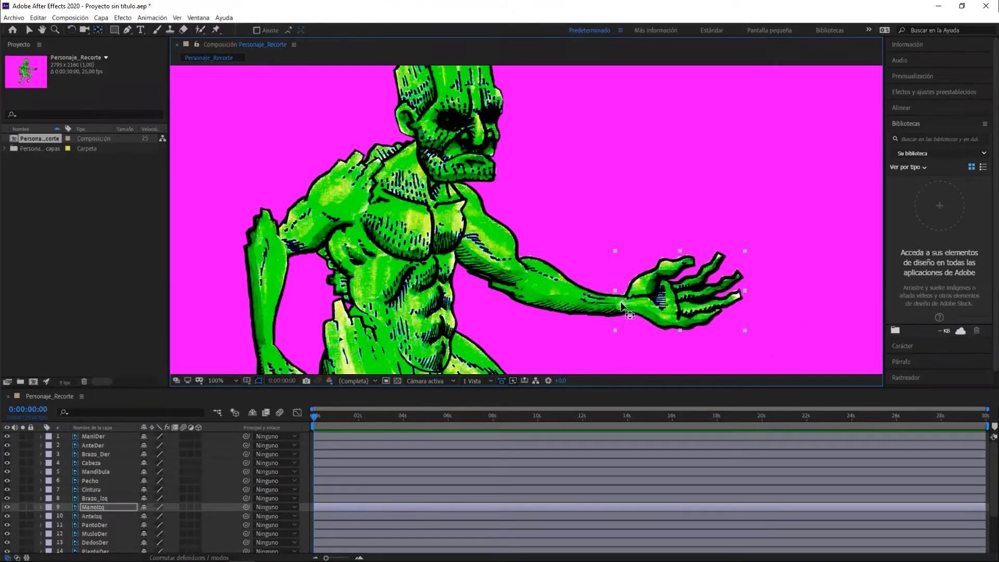
pyautogui.moveTo(620, 300); pyautogui.dragTo(622, 301)
pyautogui.press('w')
pyautogui.moveTo(686, 301); pyautogui.dragTo(645, 228)
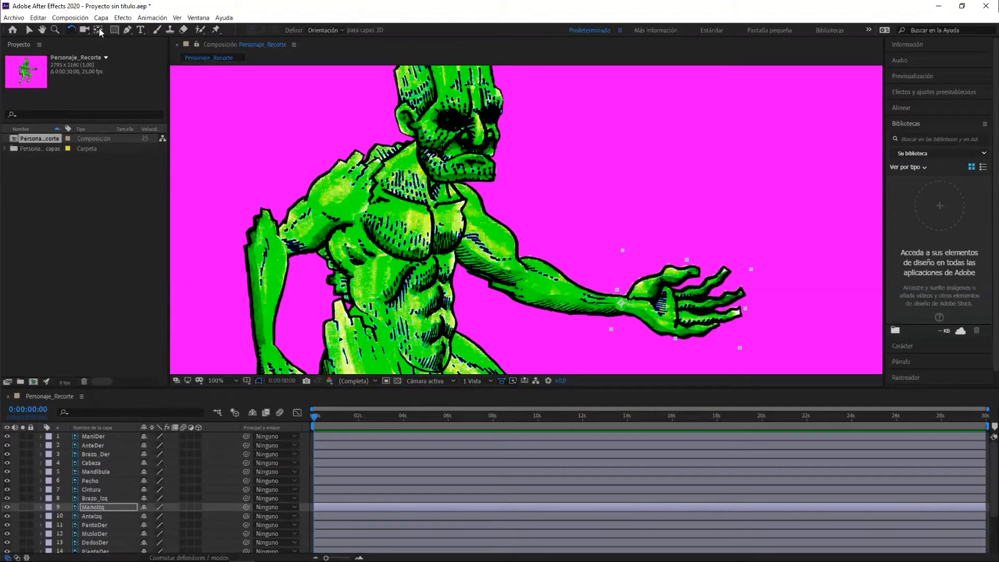
# Move the AnteIzq forearm's anchor point to the elbow, then test its rotation and undo the test
pyautogui.click(99, 30)
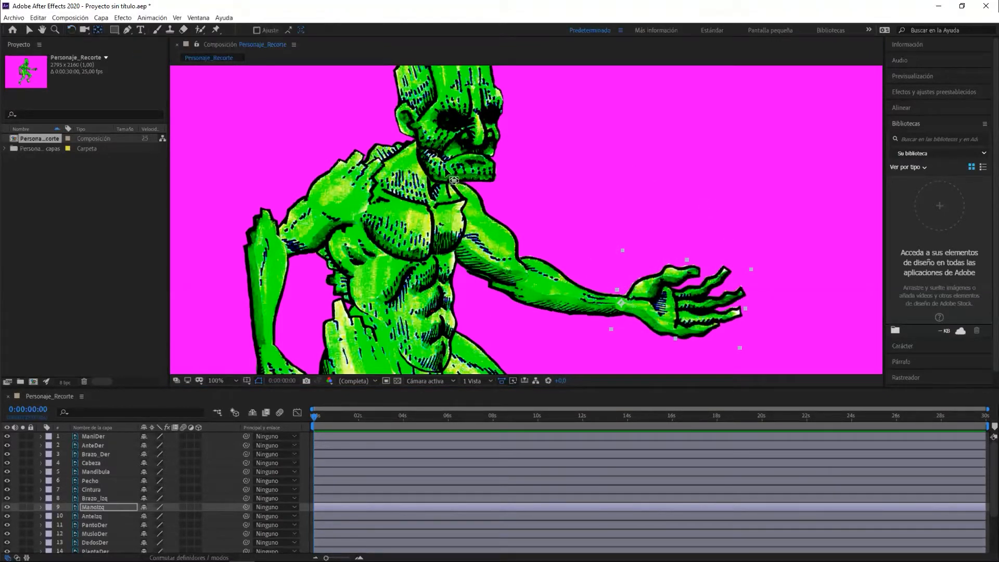
pyautogui.click(560, 301)
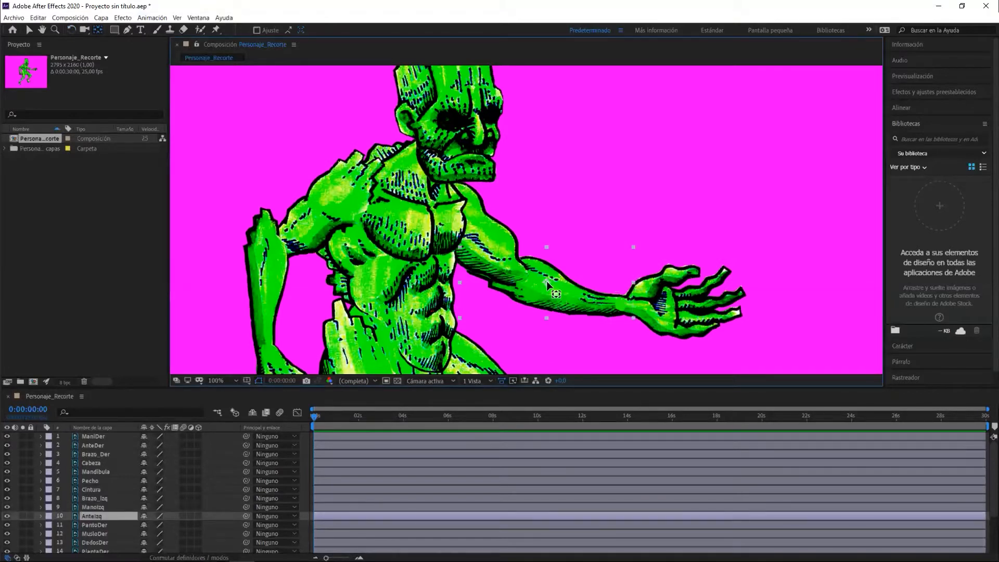
pyautogui.moveTo(547, 283); pyautogui.dragTo(515, 272)
pyautogui.press('w')
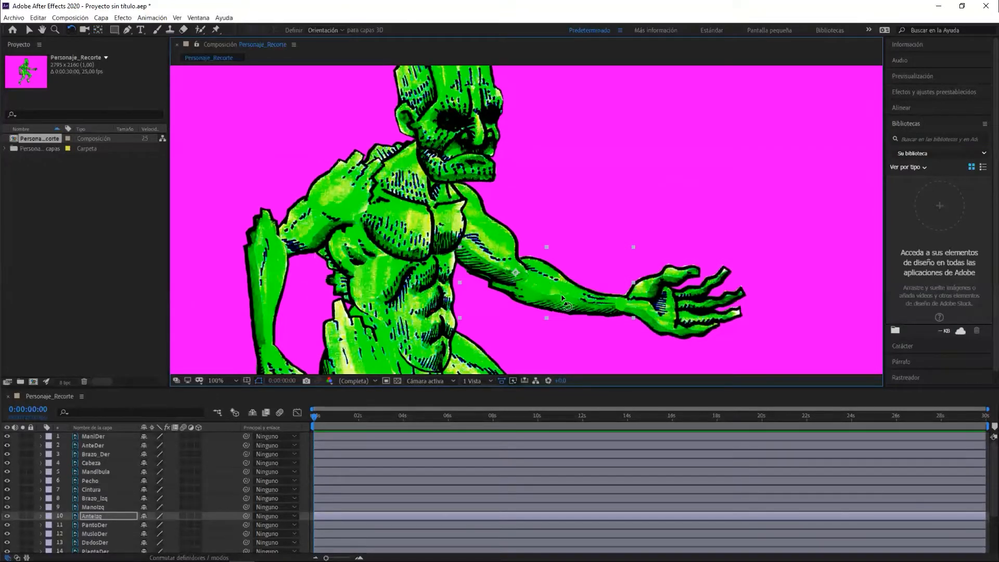
pyautogui.moveTo(582, 294); pyautogui.dragTo(610, 293)
pyautogui.hotkey('ctrl', 'z')
# Set the Brazo_Izq upper arm's anchor point at the shoulder, then test its rotation and undo the test
pyautogui.click(489, 247)
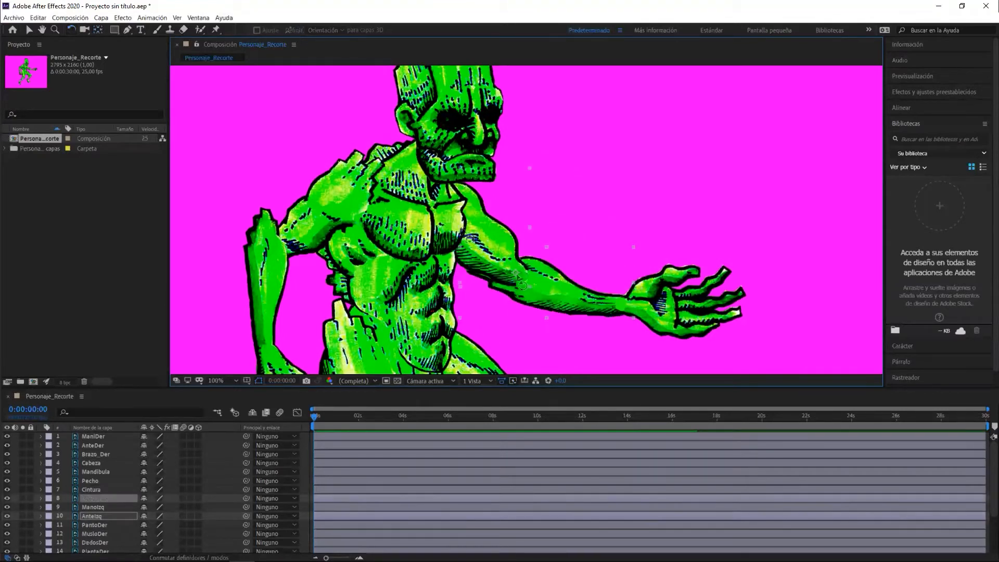
pyautogui.press('y')
pyautogui.press('w')
pyautogui.moveTo(489, 247); pyautogui.dragTo(639, 73)
pyautogui.hotkey('ctrl', 'z')
# Move the ManiDer hand's anchor point to the wrist, then test its rotation and undo the test
pyautogui.click(430, 219)
pyautogui.press('y')
pyautogui.moveTo(434, 236); pyautogui.dragTo(418, 188)
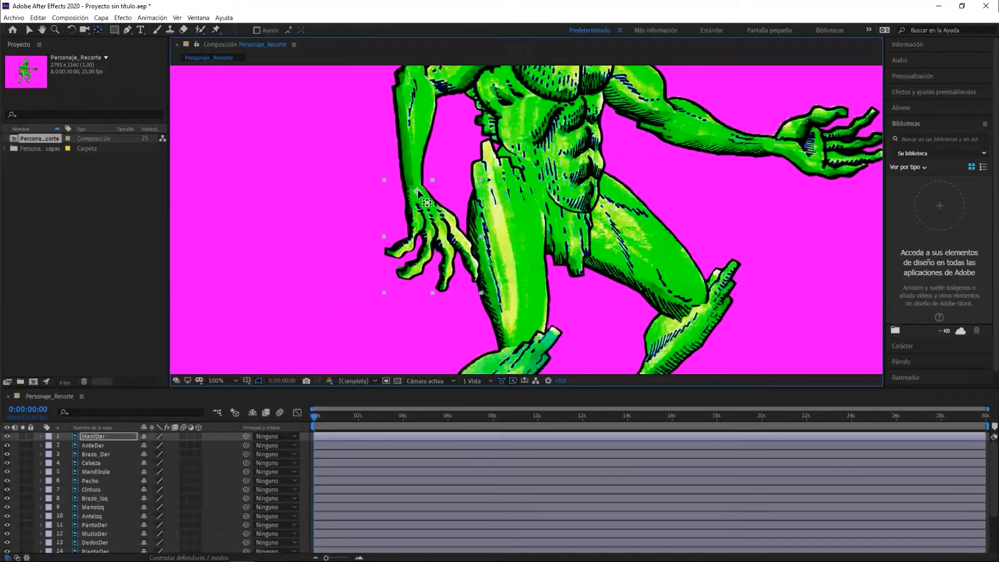
pyautogui.press('w')
pyautogui.moveTo(423, 235); pyautogui.dragTo(370, 217)
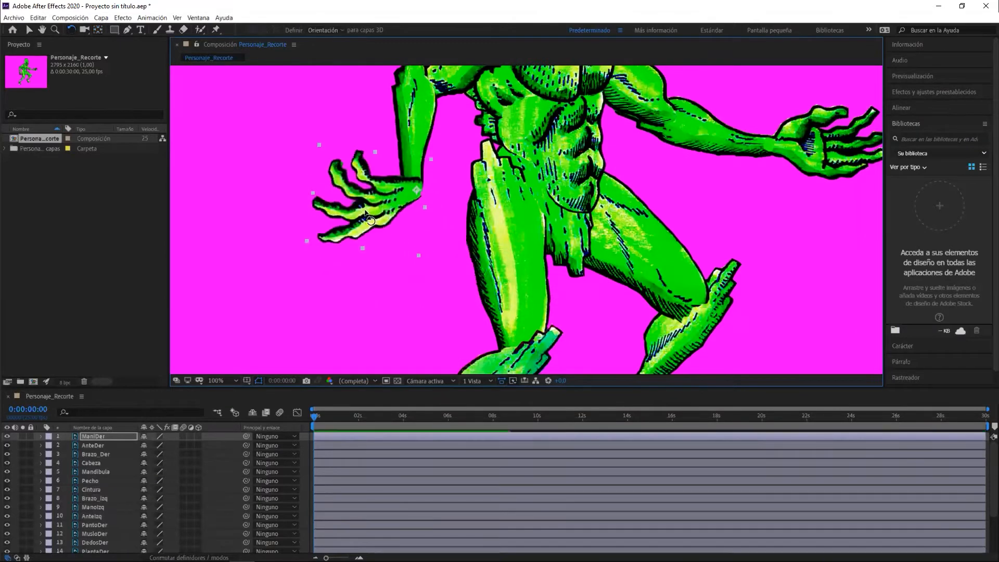
pyautogui.hotkey('ctrl', 'z')
# Fine-tune the ManiDer anchor point within the wrist, then rotate the hand as a test and undo it
pyautogui.press('y')
pyautogui.moveTo(417, 190); pyautogui.dragTo(415, 187)
pyautogui.press('w')
pyautogui.moveTo(424, 230); pyautogui.dragTo(459, 192)
pyautogui.hotkey('ctrl', 'z')
# Set the AnteDer forearm's anchor point at the elbow, then test its rotation and undo the test
pyautogui.moveTo(413, 123); pyautogui.dragTo(488, 198)
pyautogui.click(488, 195)
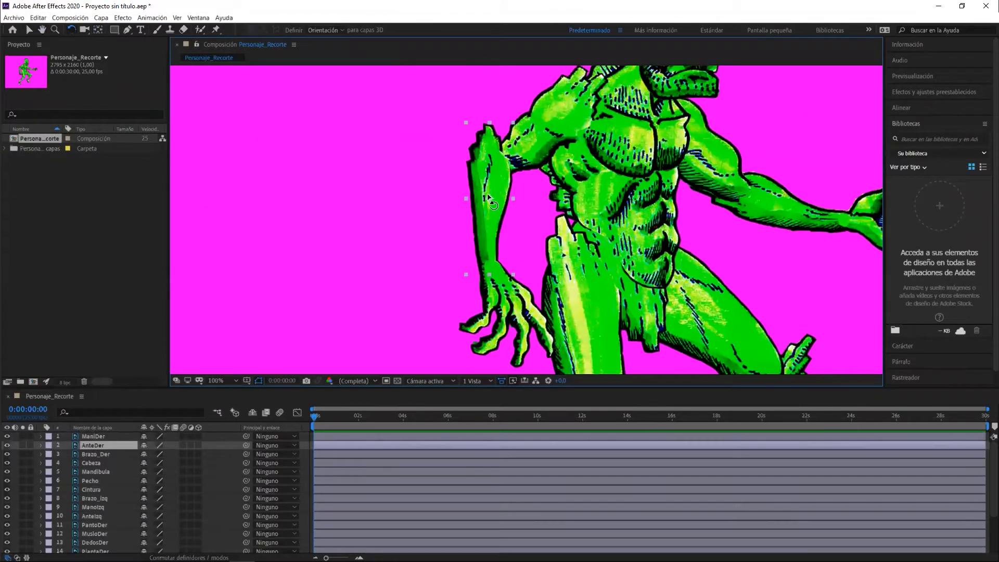
pyautogui.moveTo(497, 224); pyautogui.dragTo(526, 213)
pyautogui.hotkey('ctrl', 'z')
# Set the Brazo_Der upper arm's anchor point at the shoulder, then test its rotation and undo the test
pyautogui.click(546, 128)
pyautogui.press('y')
pyautogui.press('w')
pyautogui.moveTo(520, 151)
pyautogui.mouseDown()
pyautogui.moveTo(517, 107)
pyautogui.moveTo(512, 143)
pyautogui.moveTo(591, 166)
pyautogui.moveTo(517, 144)
pyautogui.mouseUp()
pyautogui.hotkey('ctrl', 'z')
# Set the Cabeza layer's anchor point at the base of the skull by the jaw, then test the head's rotation and undo it
pyautogui.moveTo(748, 118); pyautogui.dragTo(702, 291)
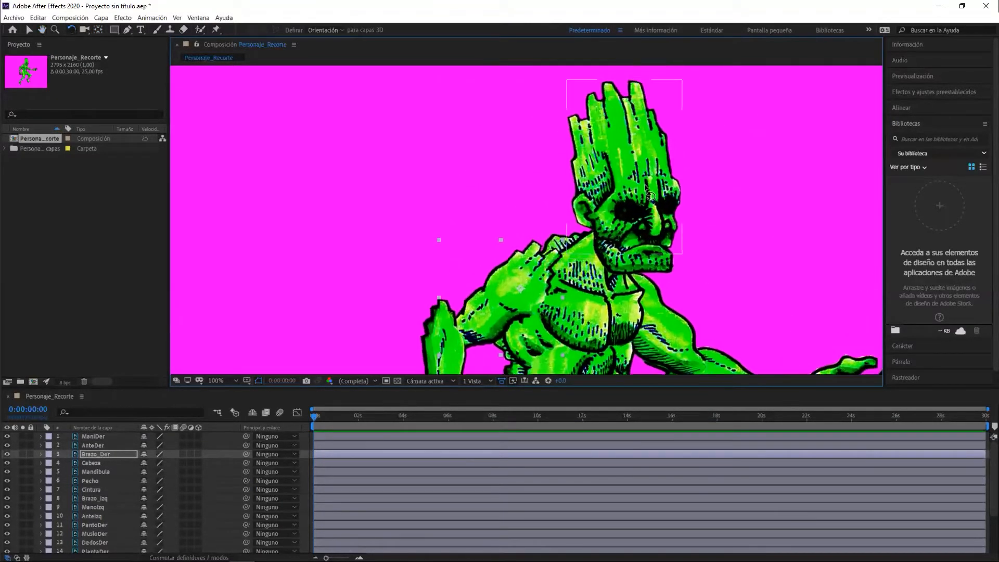
pyautogui.click(644, 185)
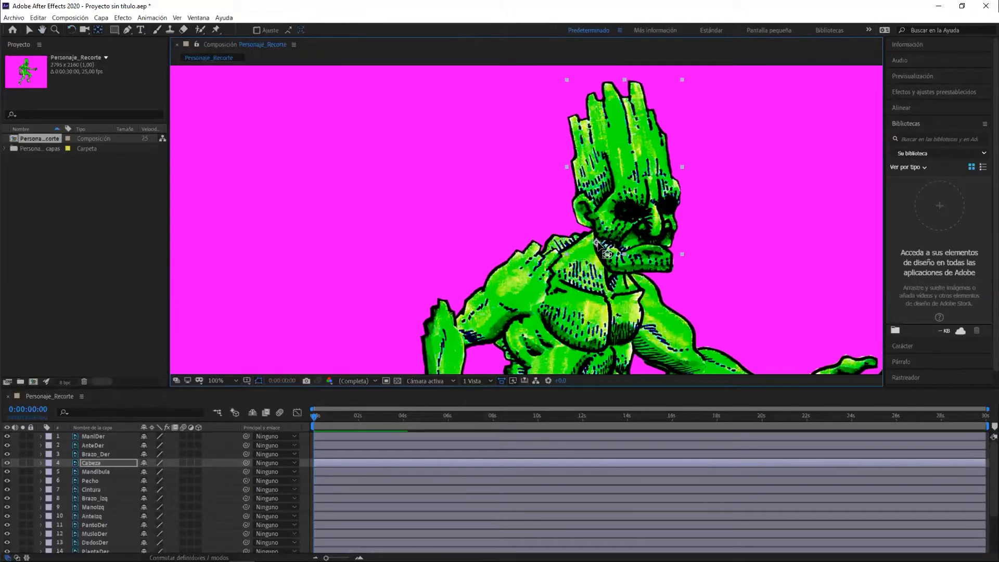
pyautogui.moveTo(644, 177); pyautogui.dragTo(561, 119)
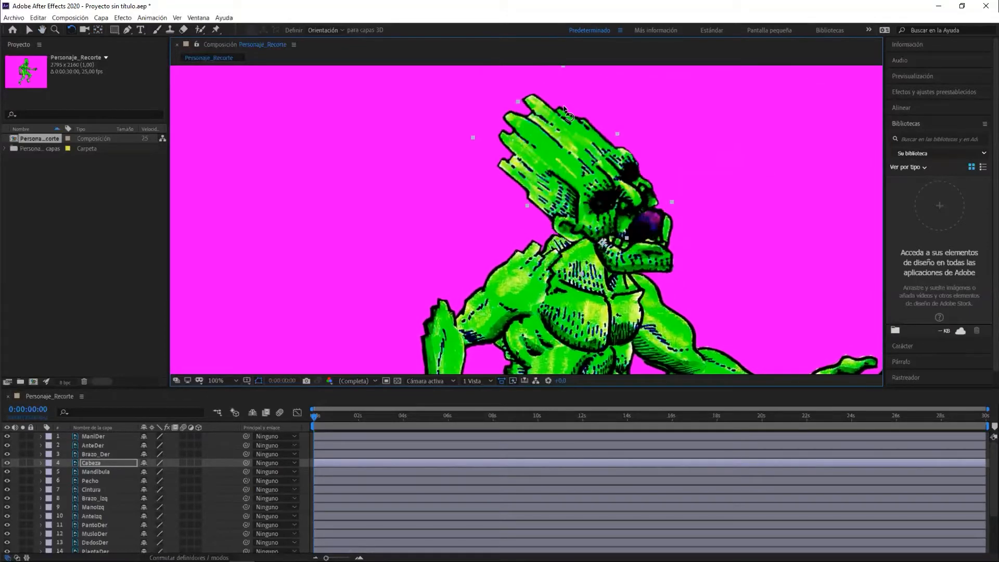
pyautogui.hotkey('ctrl', 'z')
# Try the Mandibula layer's anchor point just below the eye, then test the jaw's rotation and undo the test
pyautogui.click(643, 256)
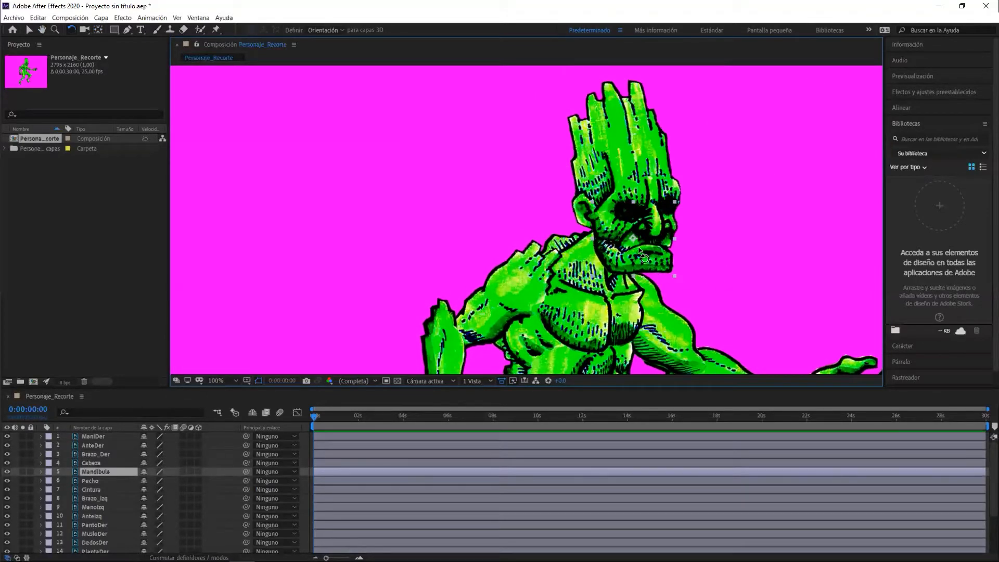
pyautogui.press('y')
pyautogui.moveTo(634, 239); pyautogui.dragTo(632, 224)
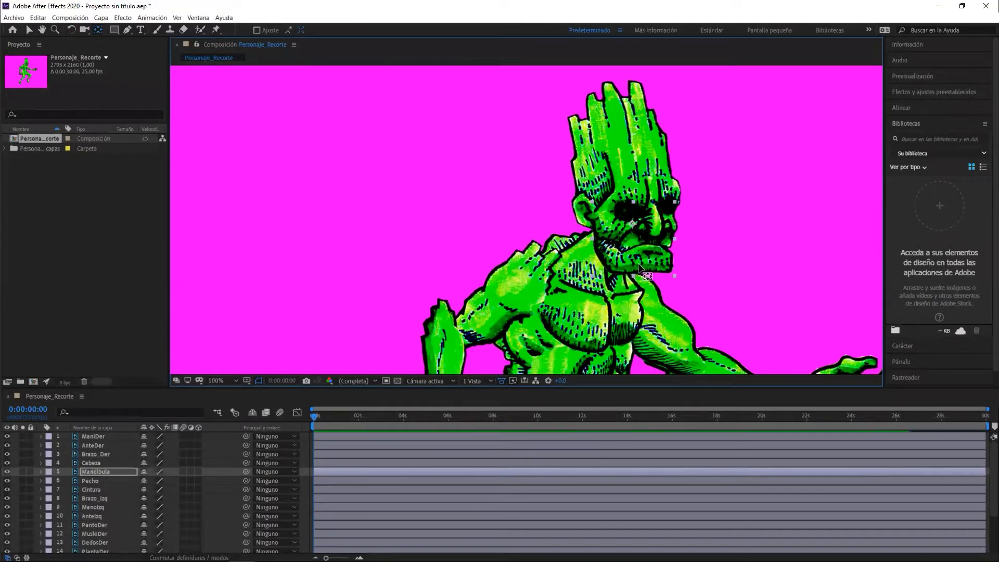
pyautogui.press('w')
pyautogui.moveTo(629, 270); pyautogui.dragTo(645, 268)
pyautogui.hotkey('ctrl', 'z')
# Move the Mandibula anchor point back to the jaw hinge below the ear and test the jaw's opening rotation
pyautogui.press('y')
pyautogui.moveTo(632, 224); pyautogui.dragTo(612, 243)
pyautogui.press('w')
pyautogui.moveTo(652, 271)
pyautogui.mouseDown()
pyautogui.moveTo(653, 283)
pyautogui.moveTo(653, 258)
pyautogui.mouseUp()
pyautogui.press('v')
pyautogui.press('w')
pyautogui.moveTo(639, 259); pyautogui.dragTo(638, 260)
# Set the Pecho chest layer's anchor point, then test the chest's rotation and undo the test
pyautogui.moveTo(579, 310); pyautogui.dragTo(578, 244)
pyautogui.click(583, 201)
pyautogui.press('y')
pyautogui.press('w')
pyautogui.moveTo(585, 200); pyautogui.dragTo(593, 202)
pyautogui.hotkey('ctrl', 'z')
# Set the Cintura layer's anchor point in the lower abdomen, then test the waist's rotation and undo it
pyautogui.click(607, 279)
pyautogui.moveTo(612, 285); pyautogui.dragTo(571, 233)
pyautogui.press('y')
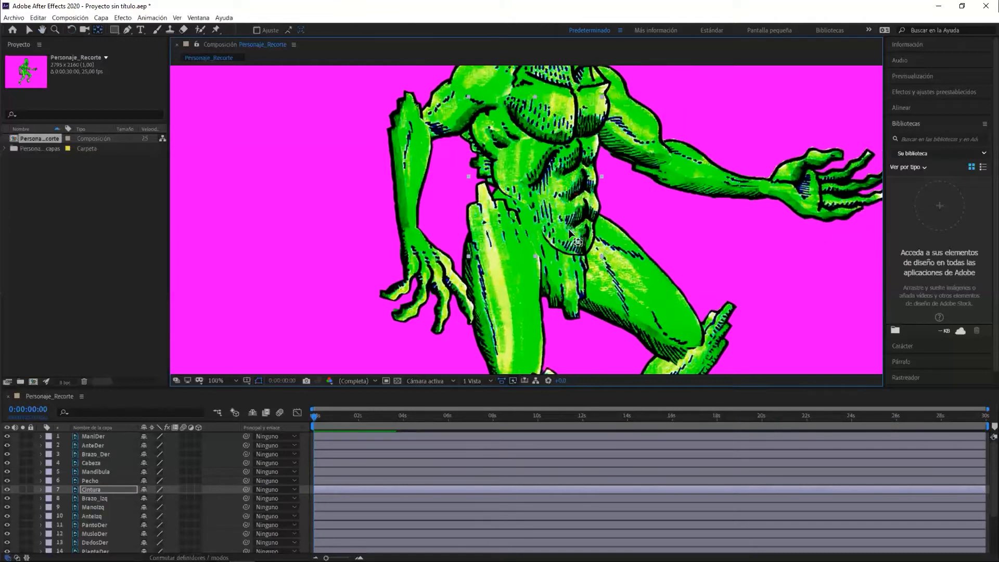
pyautogui.press('w')
pyautogui.moveTo(550, 169); pyautogui.dragTo(564, 168)
pyautogui.hotkey('ctrl', 'z')
# Readjust the Cintura anchor point toward the hip, testing the waist's rotation and undoing each test
pyautogui.press('y')
pyautogui.press('w')
pyautogui.moveTo(562, 206)
pyautogui.mouseDown()
pyautogui.moveTo(575, 188)
pyautogui.moveTo(567, 198)
pyautogui.mouseUp()
pyautogui.hotkey('ctrl', 'z')
pyautogui.press('y')
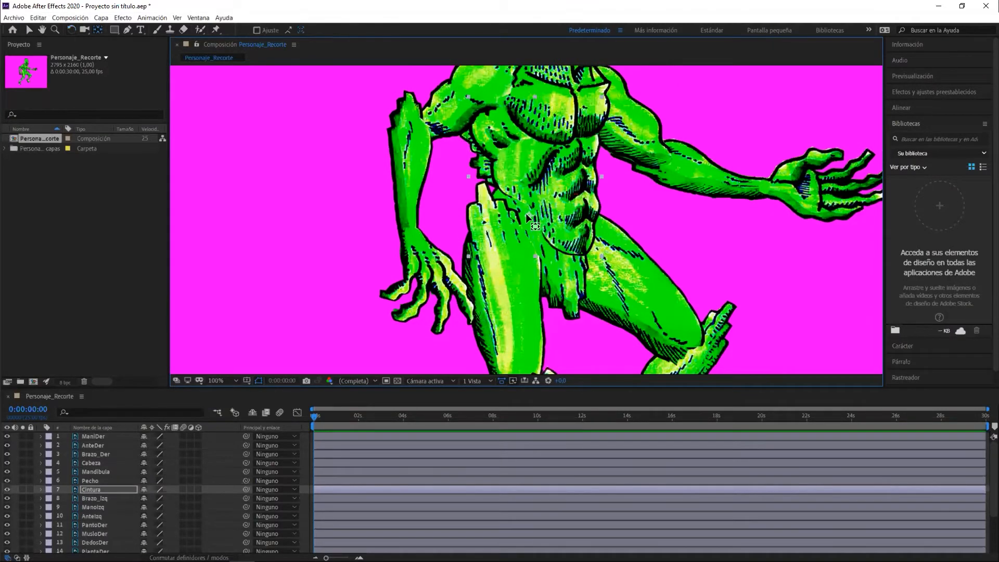
pyautogui.press('w')
pyautogui.moveTo(572, 210)
pyautogui.mouseDown()
pyautogui.moveTo(555, 181)
pyautogui.moveTo(580, 208)
pyautogui.moveTo(565, 193)
pyautogui.mouseUp()
pyautogui.hotkey('ctrl', 'z')
# Move the pelvis piece's anchor point up to the waist, then test its rotation and undo the test
pyautogui.click(568, 292)
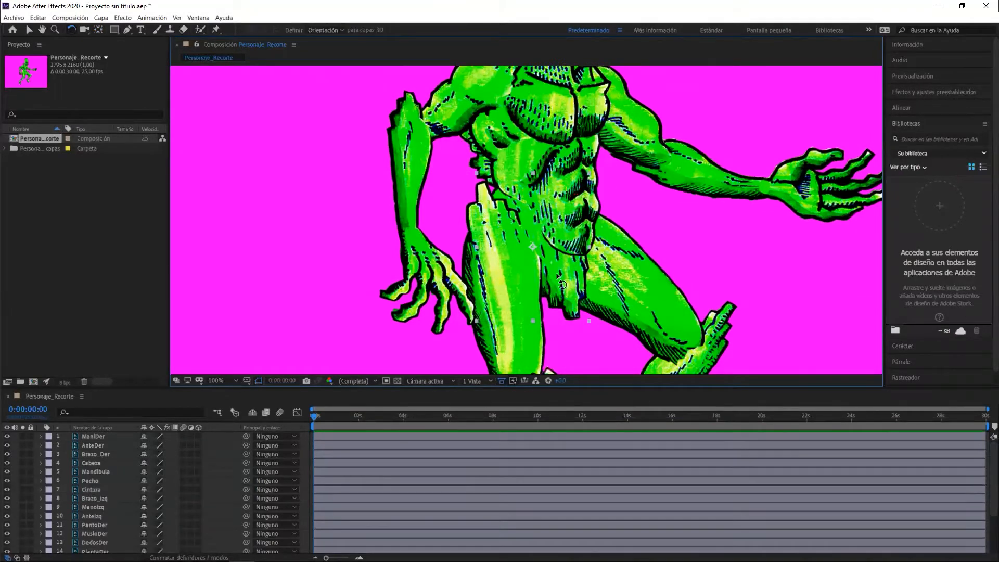
pyautogui.moveTo(558, 276); pyautogui.dragTo(577, 272)
pyautogui.hotkey('ctrl', 'z')
pyautogui.press('y')
pyautogui.moveTo(532, 246); pyautogui.dragTo(530, 190)
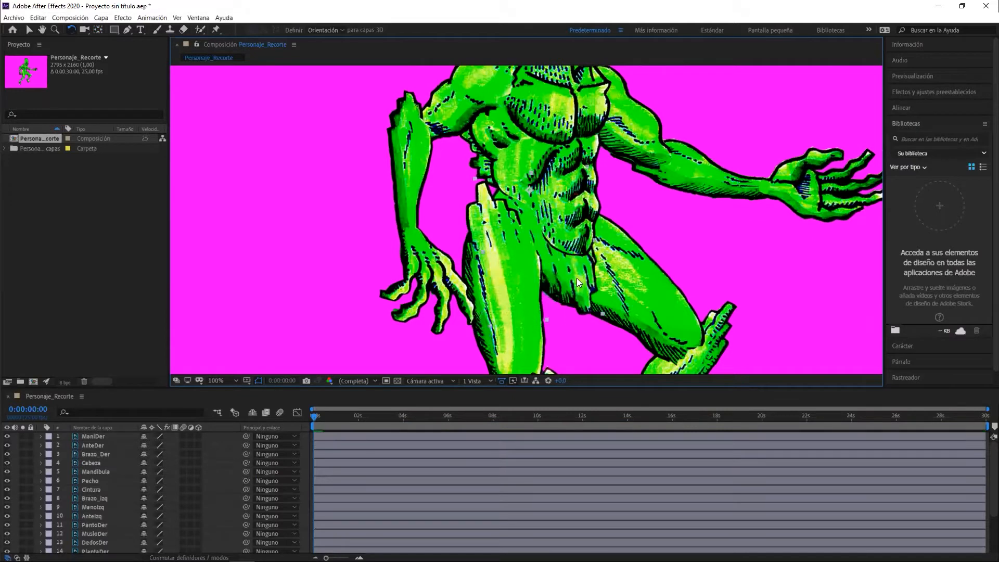
pyautogui.press('w')
pyautogui.moveTo(570, 292); pyautogui.dragTo(559, 279)
pyautogui.hotkey('ctrl', 'z')
# Refine the pelvis piece's anchor point with repeated rotation tests, undoing each one
pyautogui.press('y')
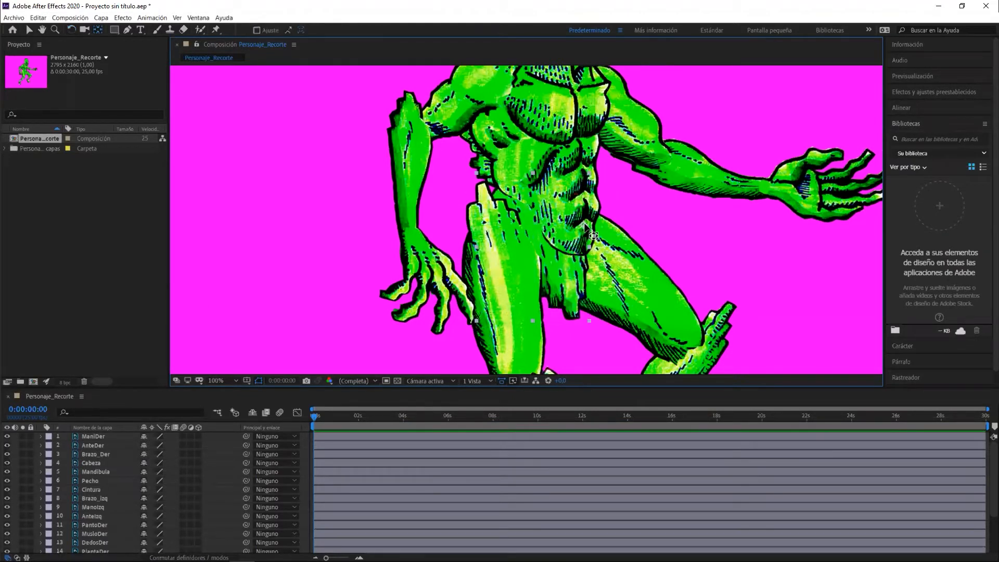
pyautogui.press('w')
pyautogui.moveTo(559, 297); pyautogui.dragTo(538, 276)
pyautogui.hotkey('ctrl', 'z')
pyautogui.press('y')
pyautogui.press('w')
pyautogui.moveTo(568, 296); pyautogui.dragTo(543, 303)
pyautogui.hotkey('ctrl', 'z')
# Shift the pelvis piece slightly beneath the abdomen
pyautogui.press('y')
pyautogui.press('v')
pyautogui.moveTo(565, 276); pyautogui.dragTo(591, 277)
# Set the MusloDer thigh's anchor point at the hip, then test its rotation and undo the test
pyautogui.press('w')
pyautogui.press('y')
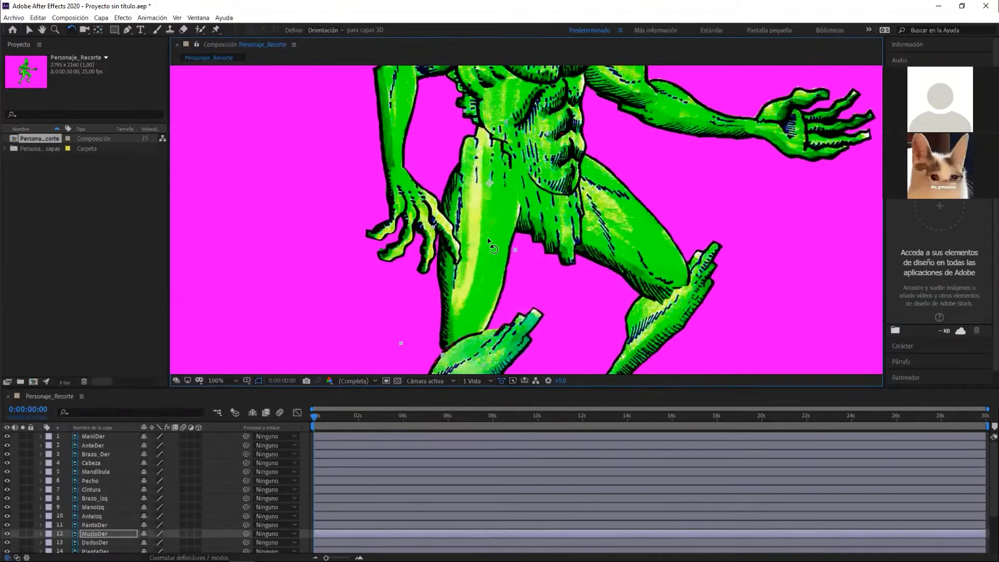
pyautogui.moveTo(491, 249); pyautogui.dragTo(482, 260)
pyautogui.hotkey('ctrl', 'z')
# Set the PantoDer calf's anchor point at the knee, then test its rotation and undo the test
pyautogui.moveTo(474, 359); pyautogui.dragTo(470, 201)
pyautogui.click(468, 243)
pyautogui.press('y')
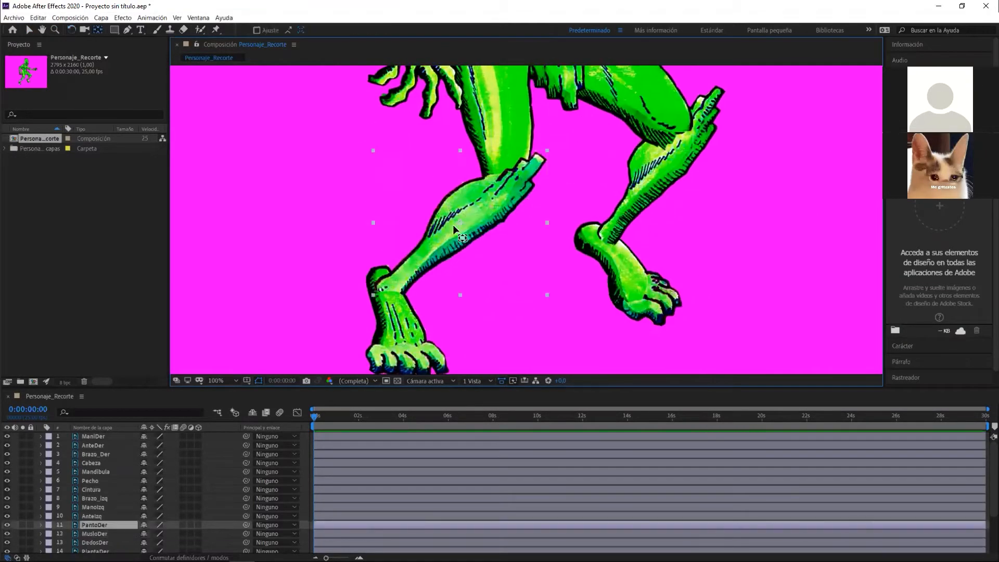
pyautogui.press('w')
pyautogui.moveTo(468, 240); pyautogui.dragTo(441, 203)
pyautogui.hotkey('ctrl', 'z')
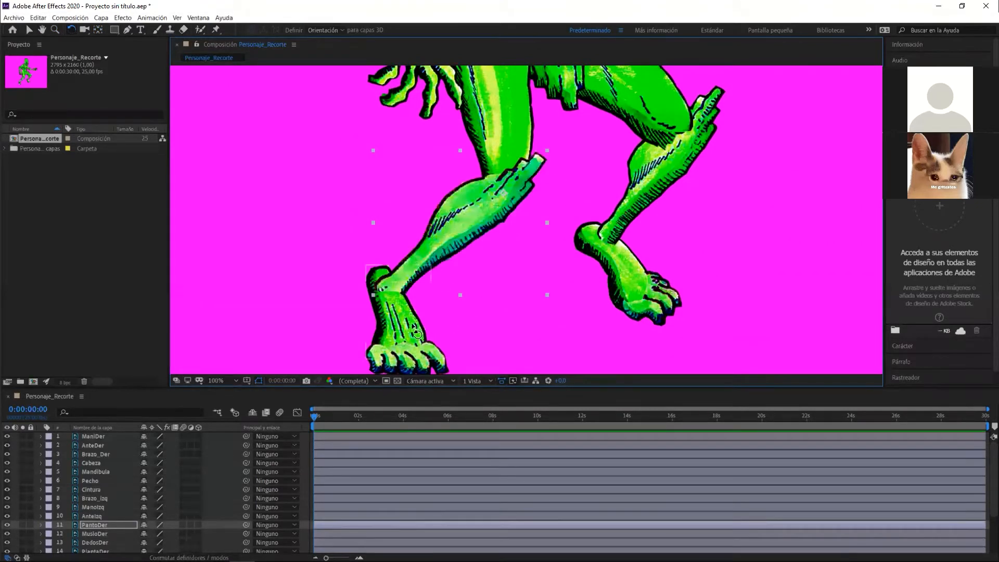
# Set the PlantaDer foot's anchor point at the ankle and test the foot's rotation
pyautogui.click(416, 333)
pyautogui.moveTo(404, 336); pyautogui.dragTo(399, 328)
pyautogui.hotkey('ctrl', 'z')
pyautogui.press('v')
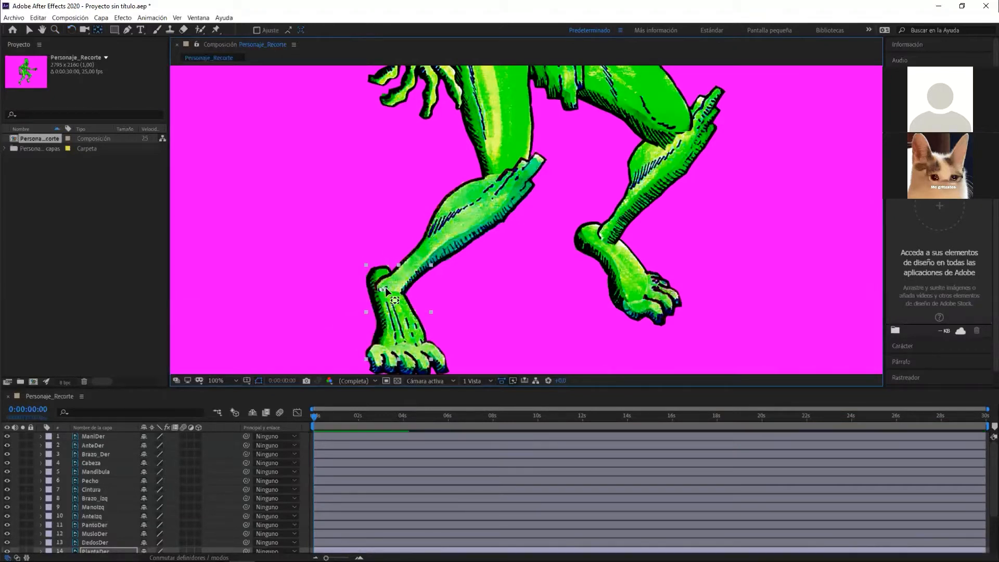
pyautogui.press('w')
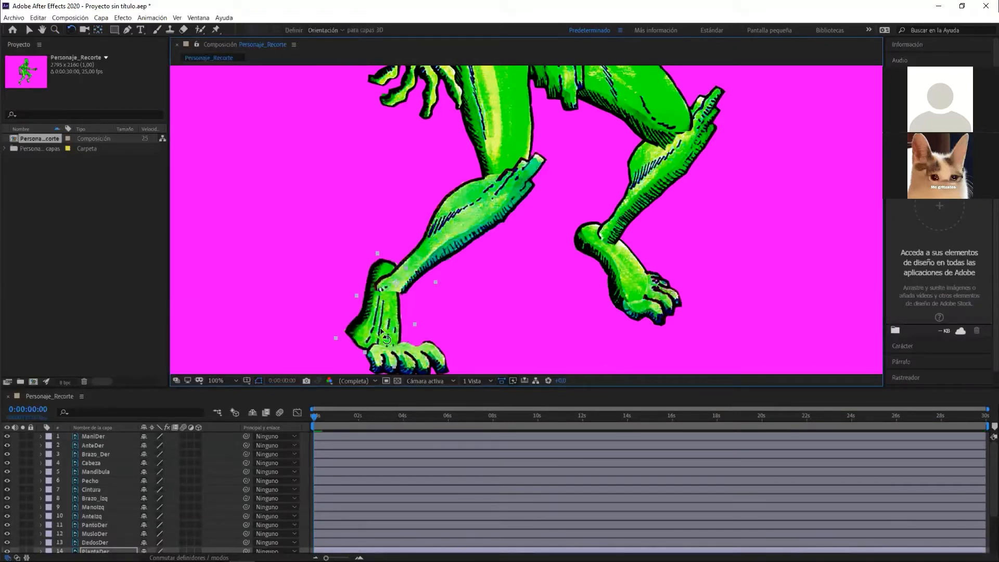
# Fine-tune the PlantaDer anchor point within the ankle, testing the foot's rotation and undoing each test
pyautogui.press('y')
pyautogui.moveTo(397, 283); pyautogui.dragTo(383, 287)
pyautogui.press('w')
pyautogui.moveTo(392, 331); pyautogui.dragTo(377, 334)
pyautogui.hotkey('ctrl', 'z')
pyautogui.press('y')
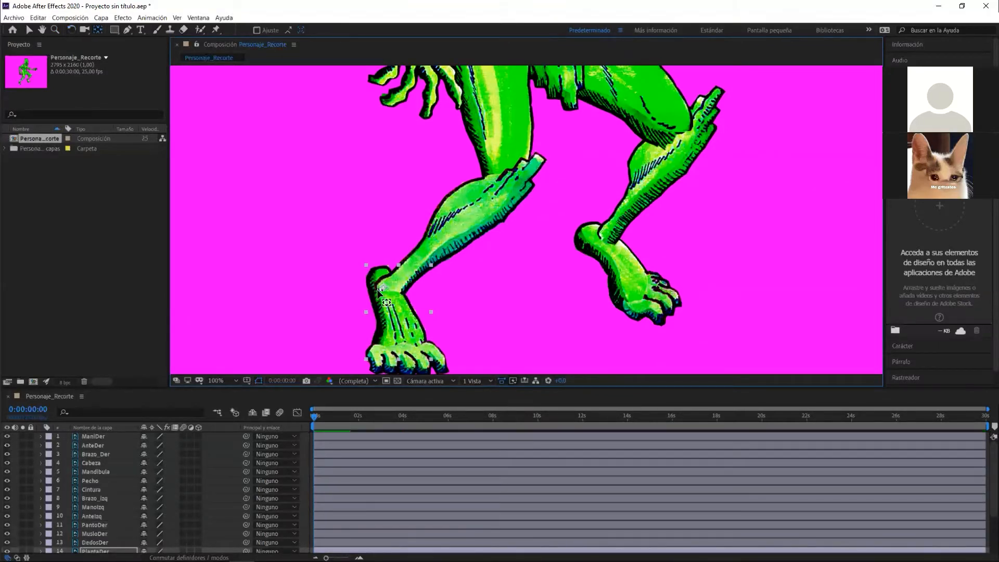
pyautogui.press('w')
pyautogui.moveTo(410, 333)
pyautogui.mouseDown()
pyautogui.moveTo(396, 338)
pyautogui.moveTo(420, 332)
pyautogui.mouseUp()
pyautogui.hotkey('ctrl', 'z')
# Select the DedosDer toes and test their rotation against the foot
pyautogui.click(419, 363)
pyautogui.moveTo(423, 370); pyautogui.dragTo(446, 341)
# Set the MusloIzq thigh's anchor point at the hip and test the thigh's rotation
pyautogui.click(647, 110)
pyautogui.scroll(3, 621, 258)
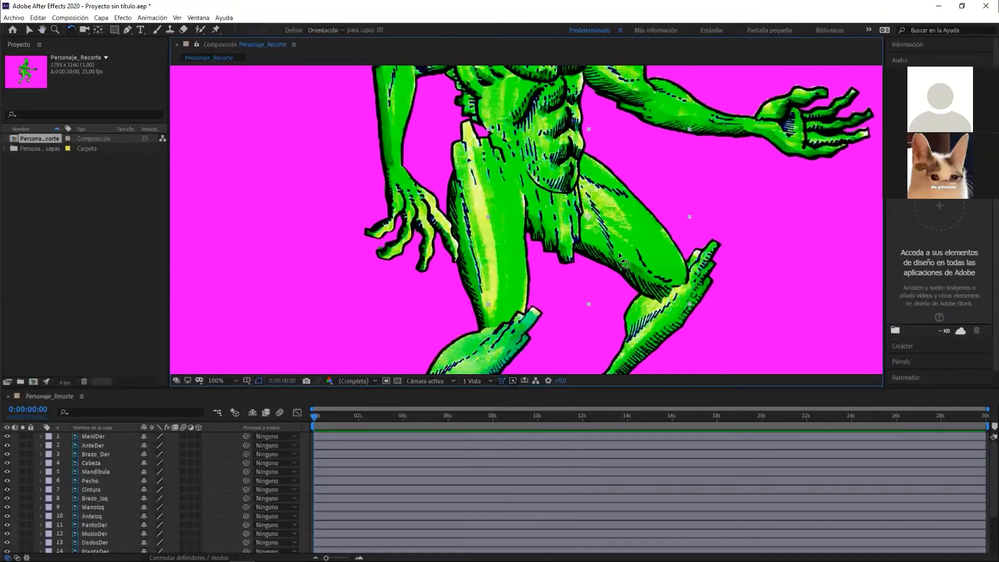
pyautogui.moveTo(595, 297)
pyautogui.mouseDown()
pyautogui.moveTo(666, 156)
pyautogui.moveTo(594, 308)
pyautogui.mouseUp()
# Set the PantoIzq calf's anchor point at the knee and test the calf's rotation
pyautogui.click(655, 333)
pyautogui.moveTo(687, 334); pyautogui.dragTo(646, 200)
pyautogui.press('y')
pyautogui.press('w')
pyautogui.moveTo(627, 148); pyautogui.dragTo(639, 164)
pyautogui.moveTo(614, 208)
pyautogui.mouseDown()
pyautogui.moveTo(645, 210)
pyautogui.moveTo(588, 260)
pyautogui.moveTo(562, 255)
pyautogui.moveTo(555, 278)
pyautogui.moveTo(610, 326)
pyautogui.moveTo(592, 329)
pyautogui.moveTo(618, 331)
pyautogui.moveTo(610, 324)
pyautogui.mouseUp()
# Set the PlantaIzq foot's anchor point at the ankle
pyautogui.click(579, 300)
pyautogui.press('y')
pyautogui.press('w')
# Set the DedosIzq anchor point where the toes meet the foot and test the toes' rotation
pyautogui.click(613, 341)
pyautogui.press('y')
pyautogui.press('w')
pyautogui.press('v')
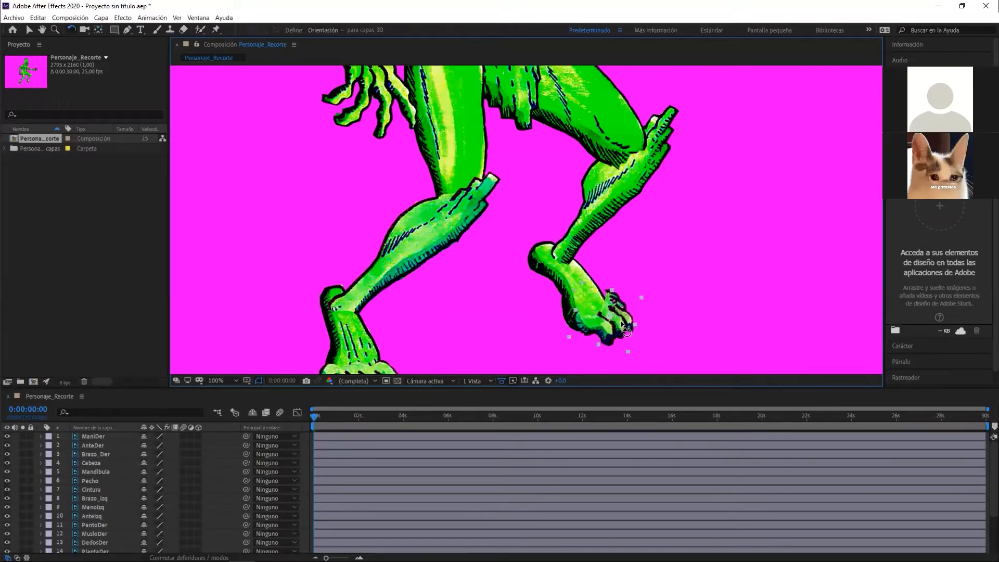
pyautogui.press('w')
pyautogui.moveTo(616, 328); pyautogui.dragTo(619, 334)
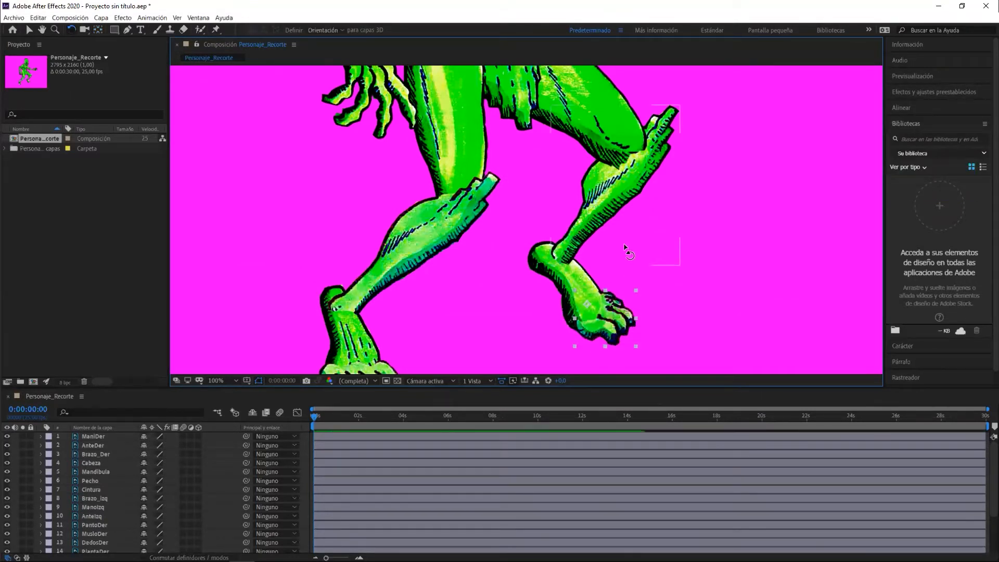
# Lock the Capa 3 background layer so that only the character's parts can be selected
pyautogui.click(222, 380)
pyautogui.click(224, 196)
pyautogui.moveTo(493, 388); pyautogui.dragTo(492, 427)
pyautogui.press('v')
pyautogui.click(400, 224)
pyautogui.click(92, 242)
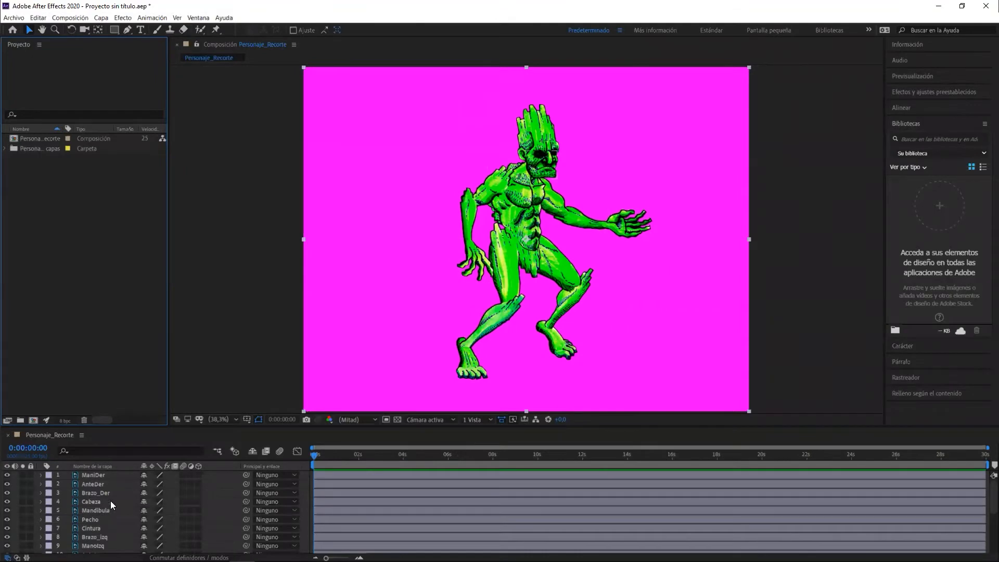
pyautogui.moveTo(282, 425); pyautogui.dragTo(283, 381)
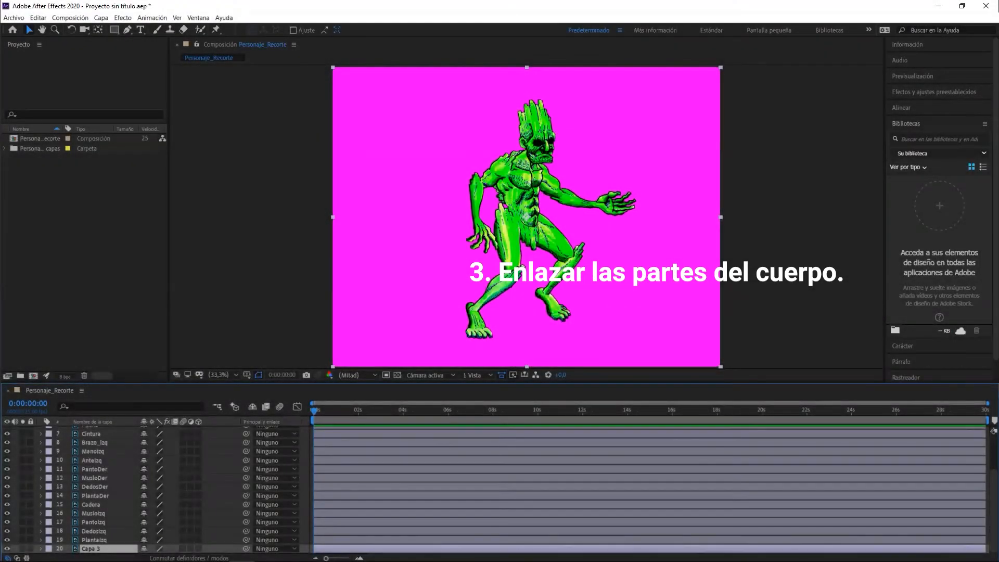
pyautogui.hotkey('ctrl', 'l')
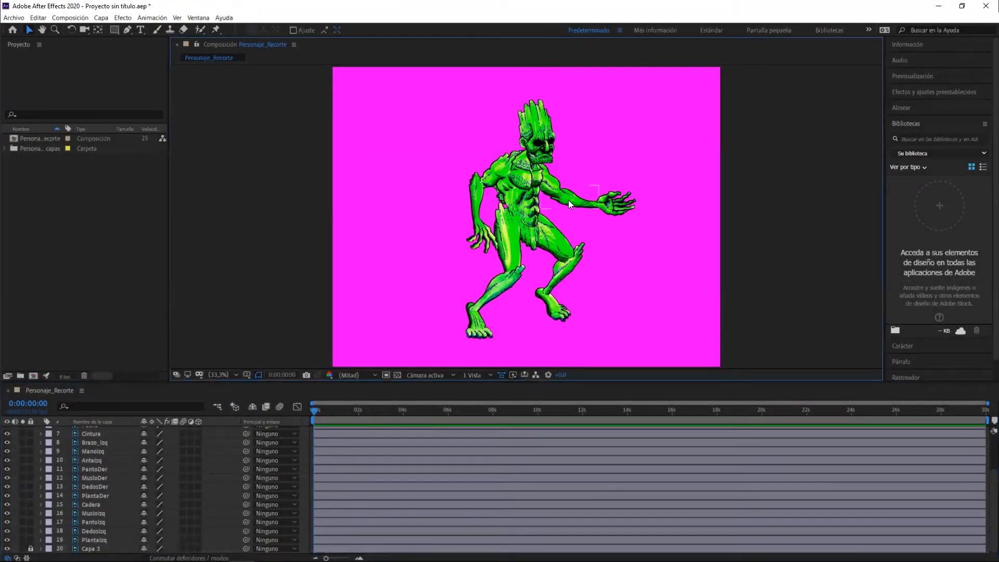
# Test-rotate the unlinked AnteIzq forearm and Brazo_Izq upper arm, undo each rotation and deselect the layers
pyautogui.click(581, 203)
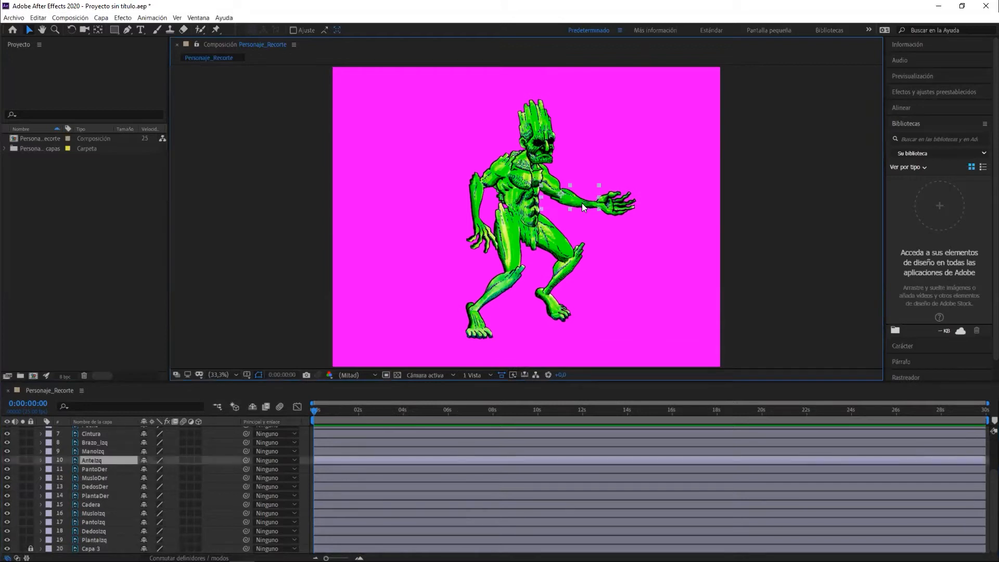
pyautogui.press('w')
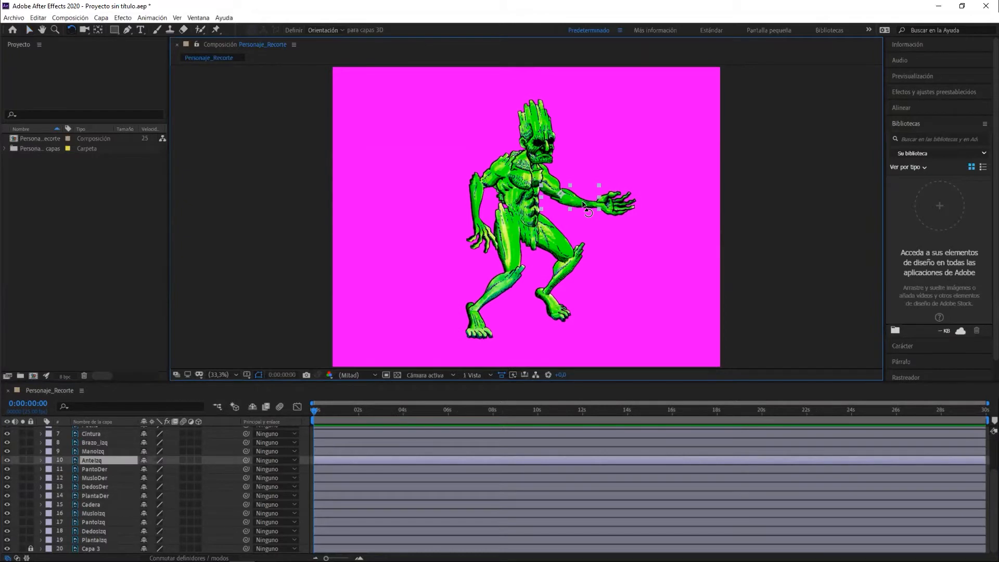
pyautogui.moveTo(583, 203); pyautogui.dragTo(584, 171)
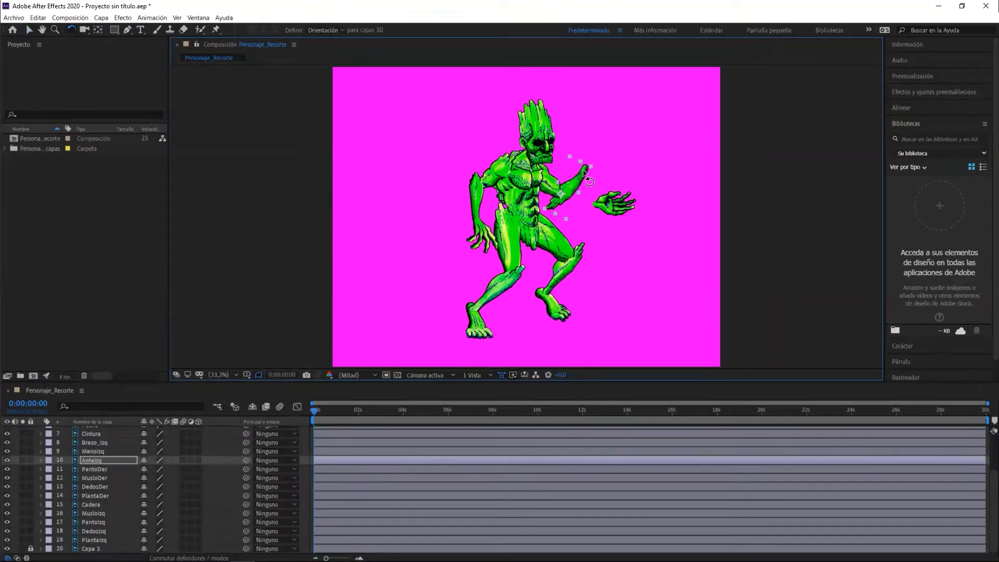
pyautogui.hotkey('ctrl', 'z')
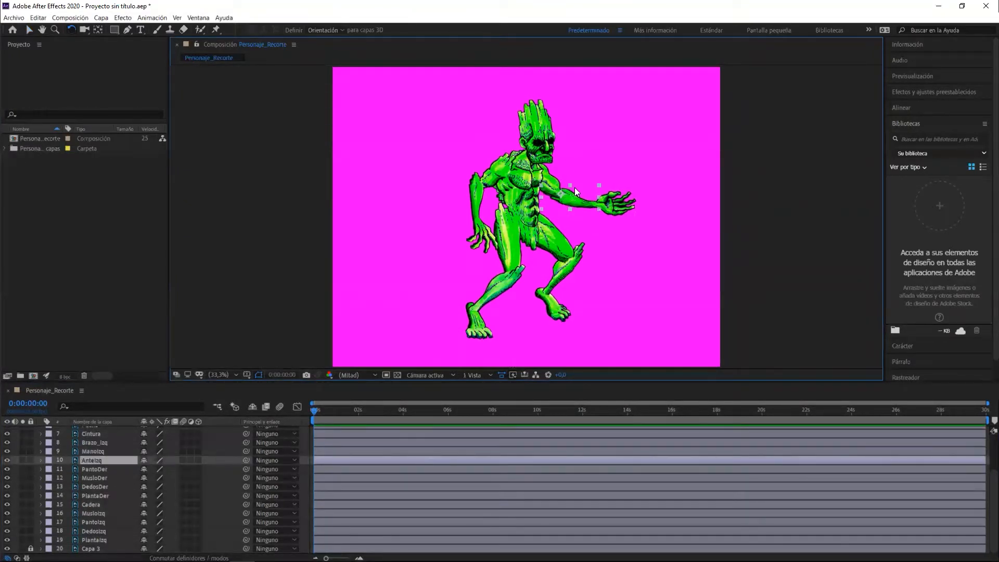
pyautogui.click(554, 191)
pyautogui.moveTo(565, 171); pyautogui.dragTo(573, 151)
pyautogui.hotkey('ctrl', 'z')
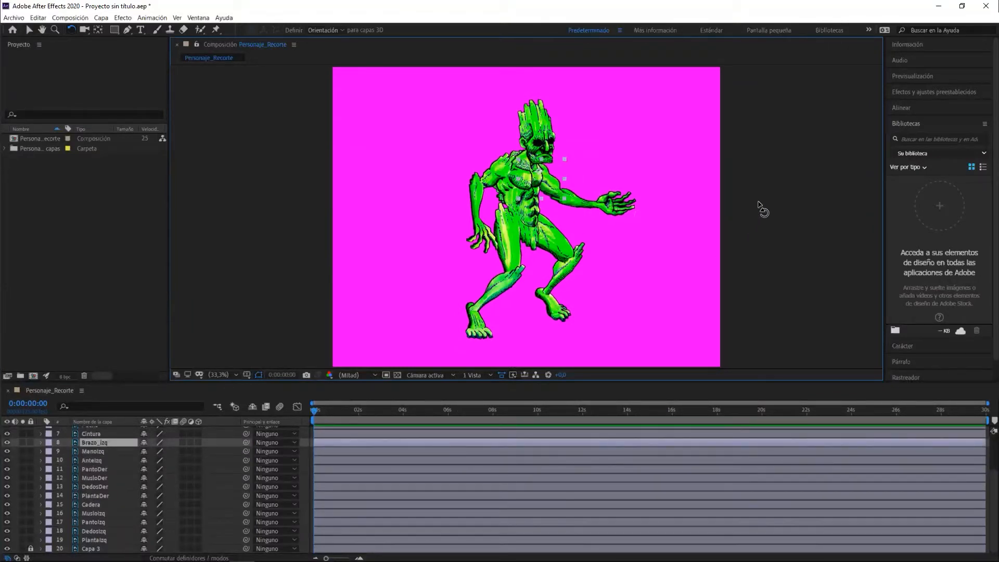
pyautogui.press('v')
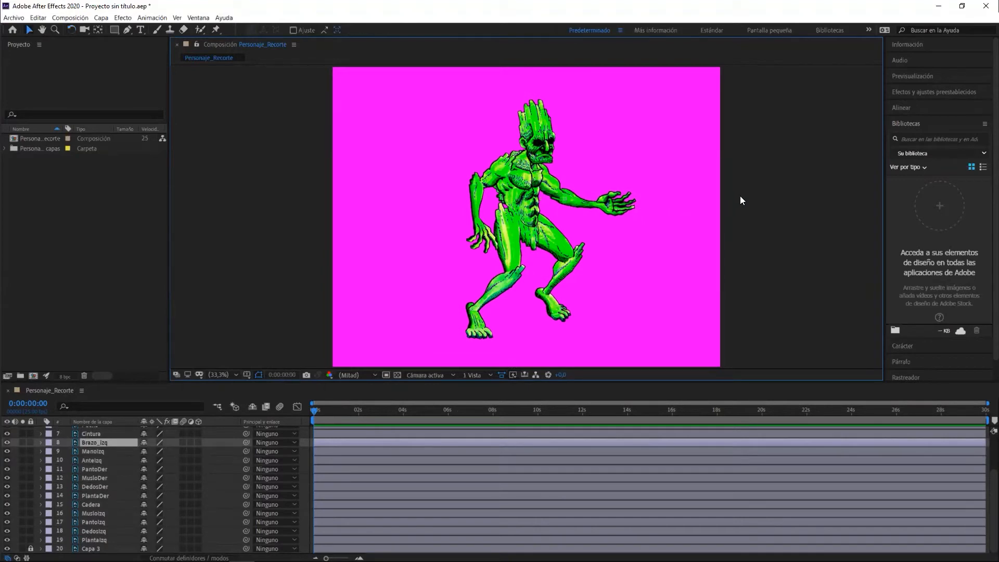
pyautogui.click(741, 199)
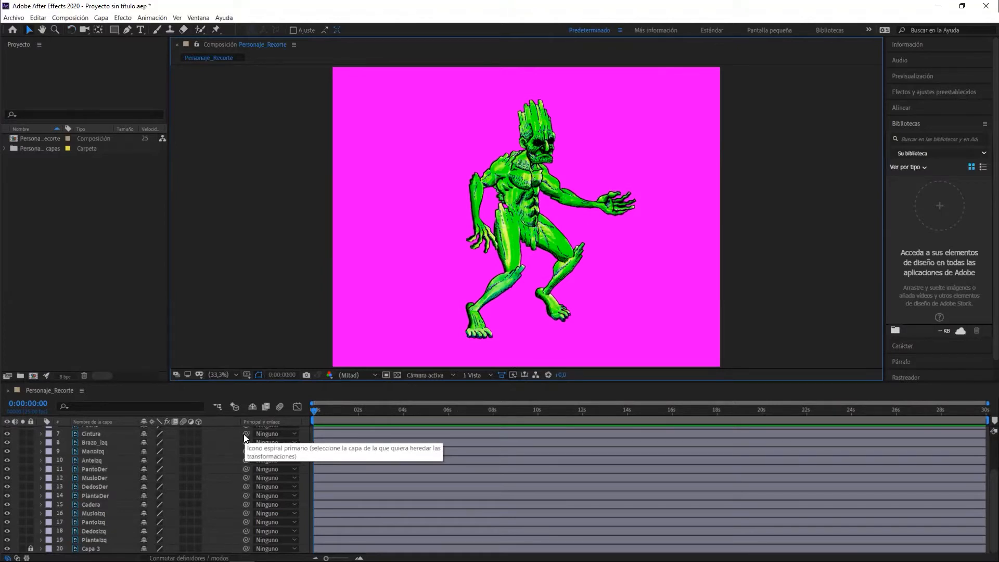
# Parent the ManoIzq hand layer to AnteIzq, and the AnteIzq forearm layer to Brazo_Izq
pyautogui.click(295, 434)
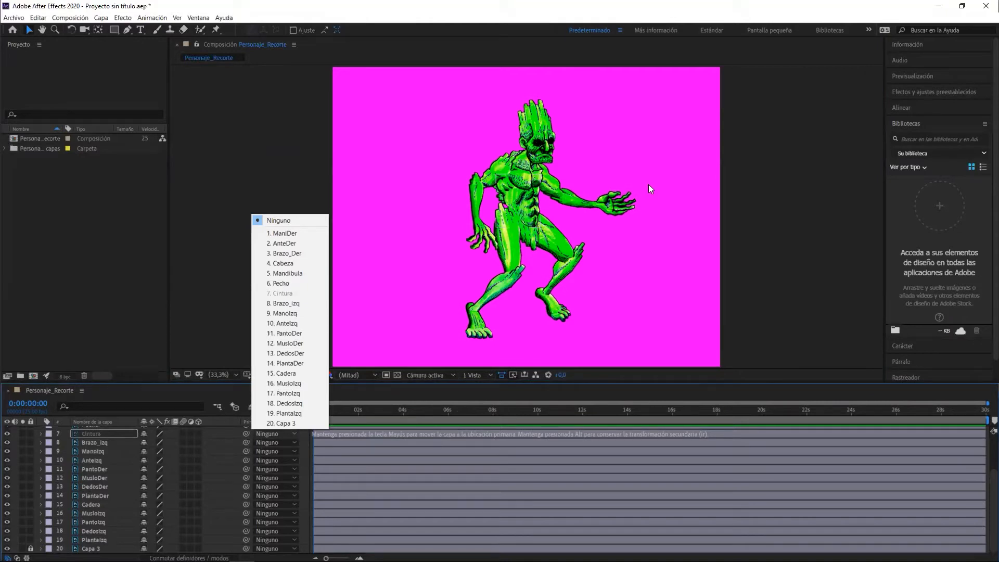
pyautogui.click(608, 206)
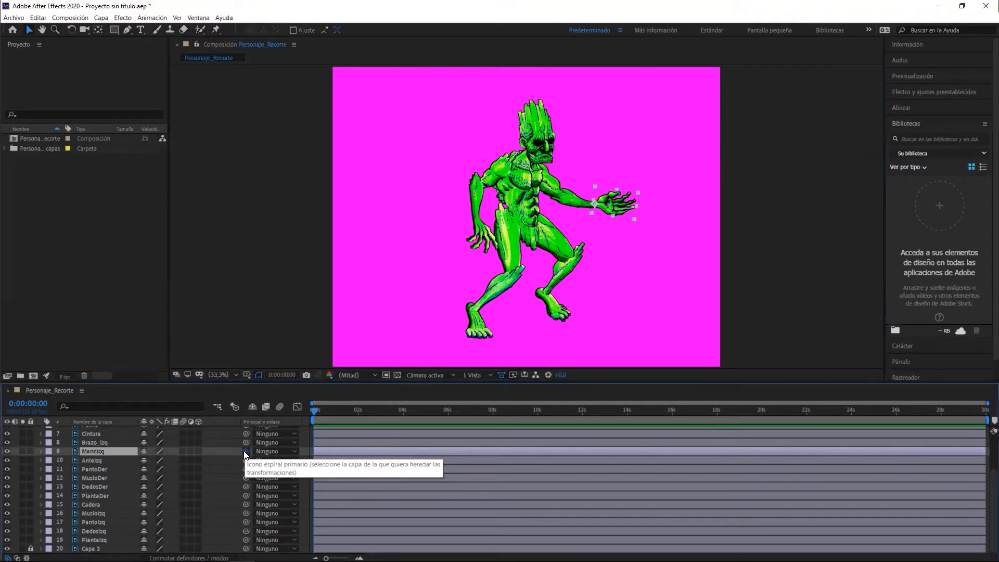
pyautogui.moveTo(192, 456); pyautogui.dragTo(103, 461)
pyautogui.click(110, 459)
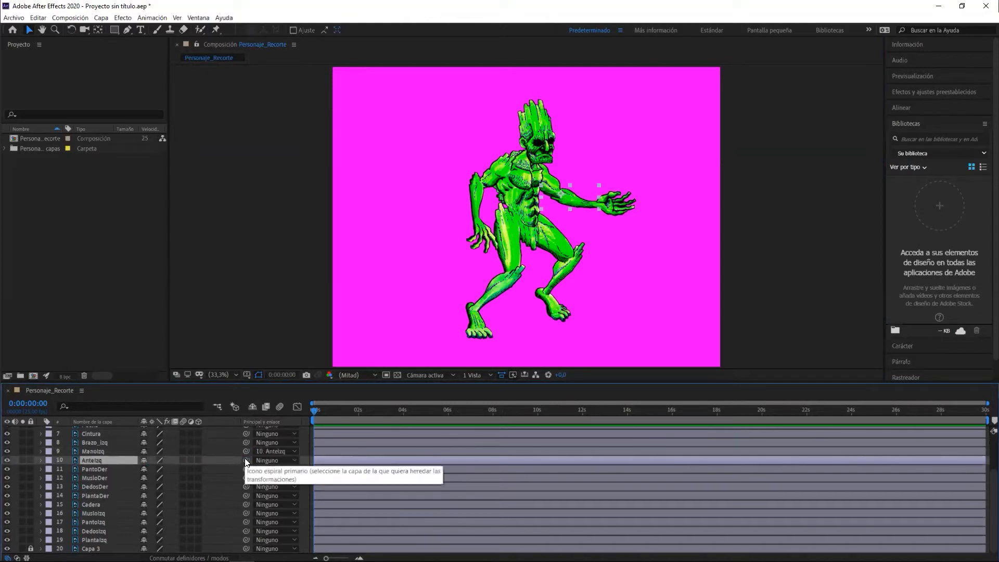
pyautogui.moveTo(118, 444); pyautogui.dragTo(106, 441)
# Parent the Brazo_Izq upper arm layer to the Pecho chest layer
pyautogui.click(107, 441)
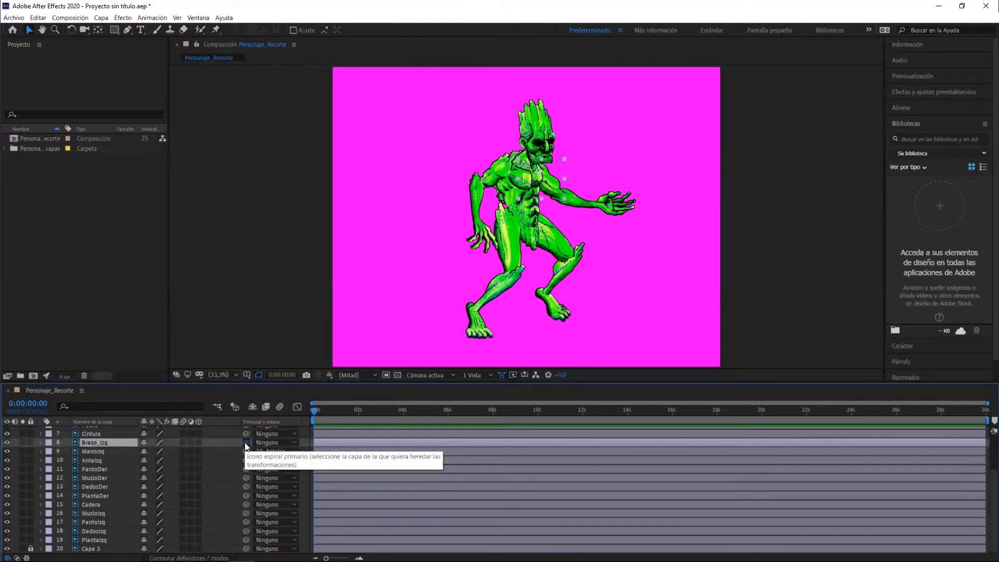
pyautogui.scroll(3, 261, 493)
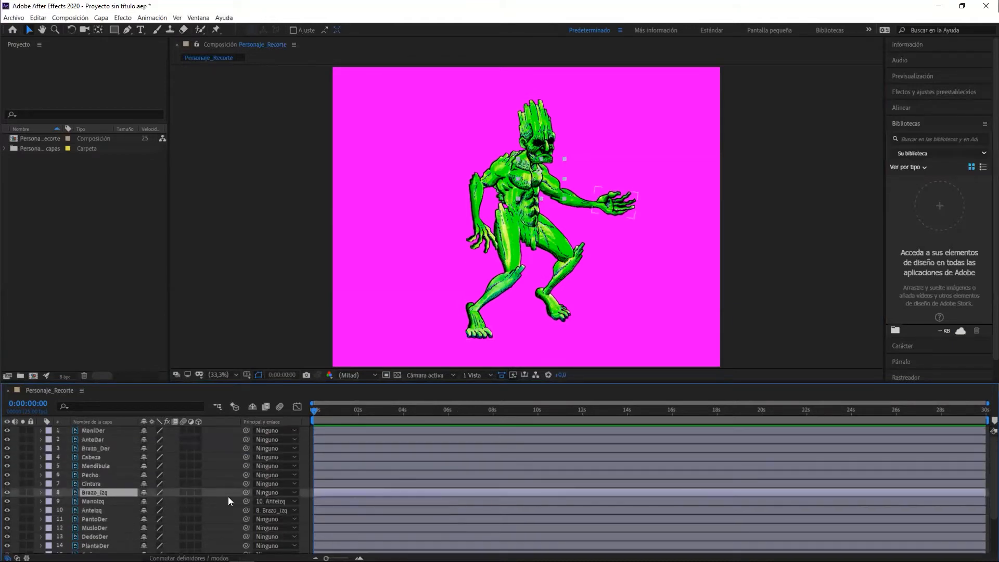
pyautogui.moveTo(246, 493); pyautogui.dragTo(114, 477)
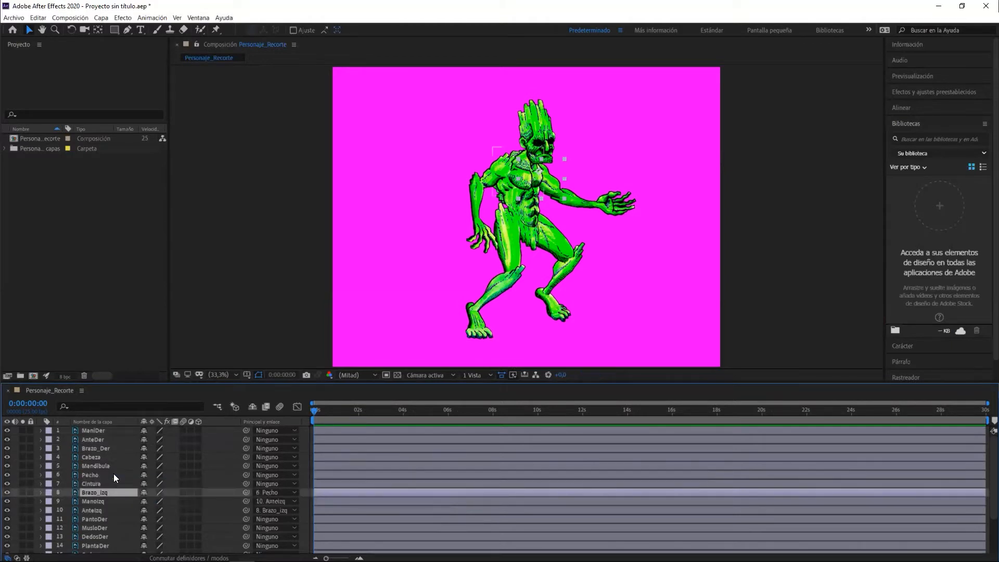
# Check the arm hierarchy by test-rotating the Pecho chest layer, and undo the rotation
pyautogui.click(607, 209)
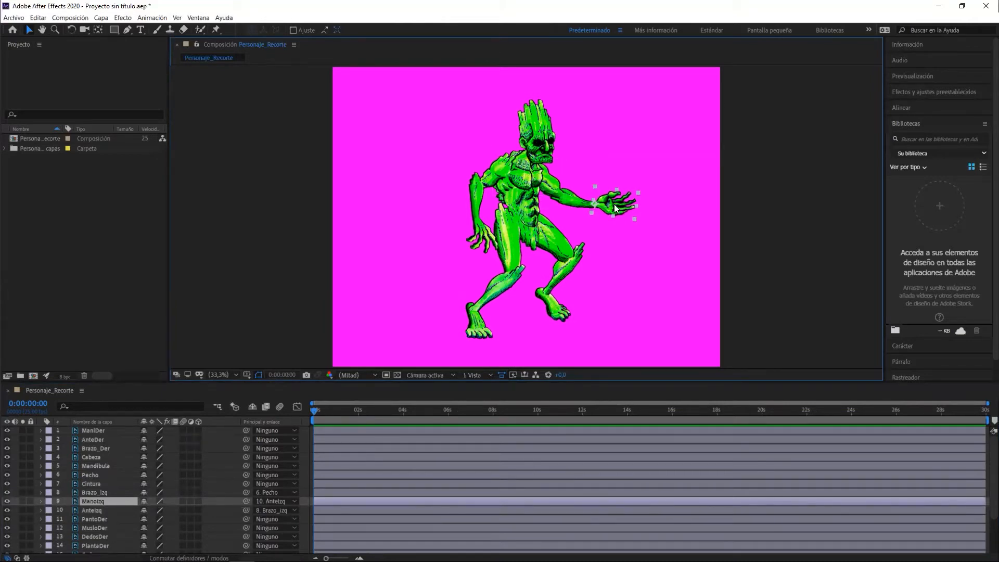
pyautogui.click(572, 203)
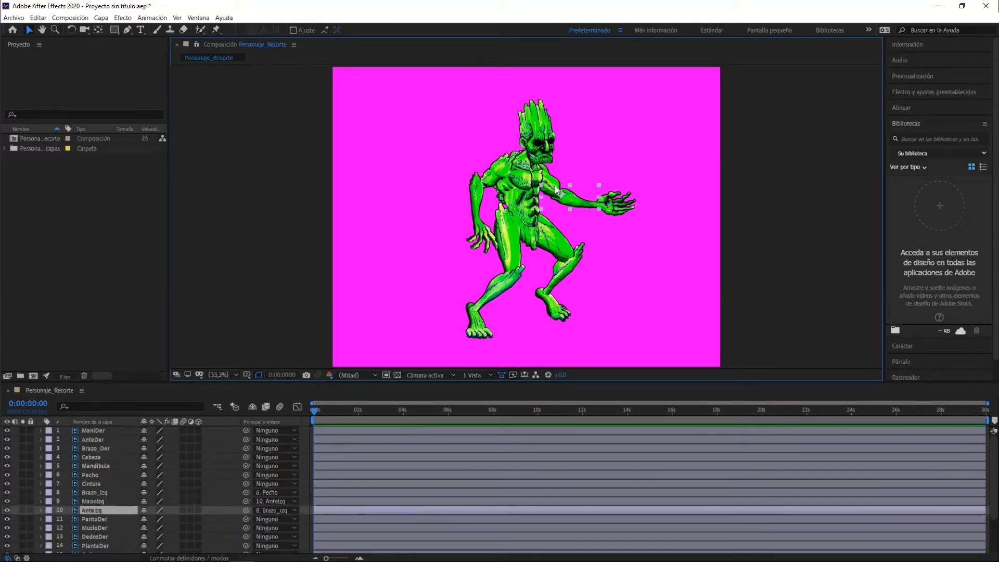
pyautogui.click(613, 207)
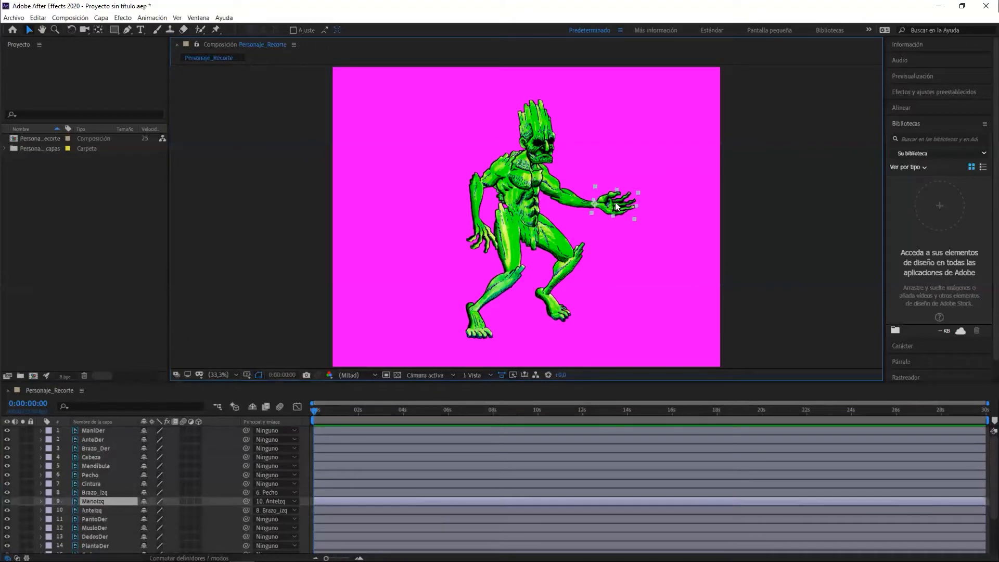
pyautogui.click(90, 474)
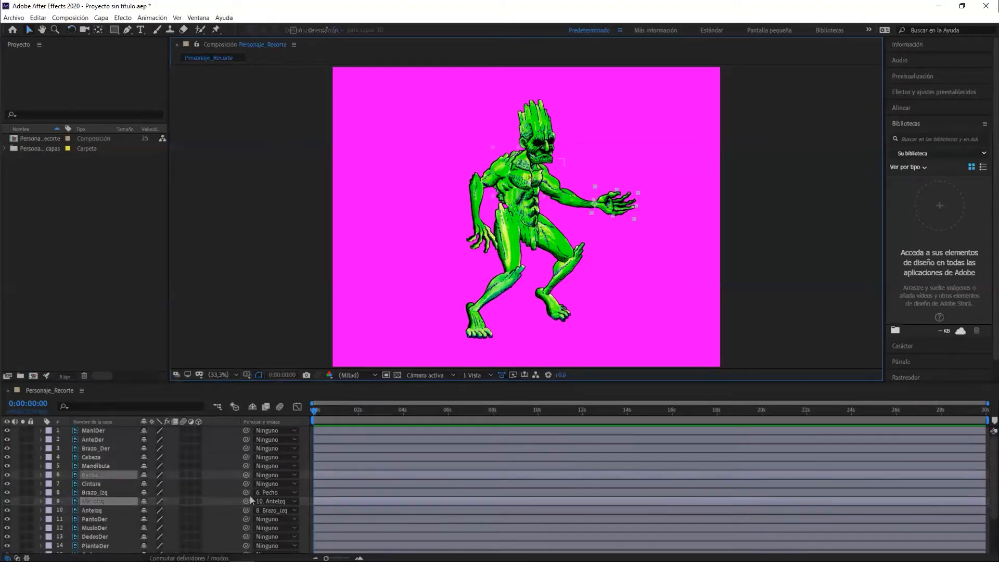
pyautogui.press('w')
pyautogui.moveTo(525, 174); pyautogui.dragTo(541, 185)
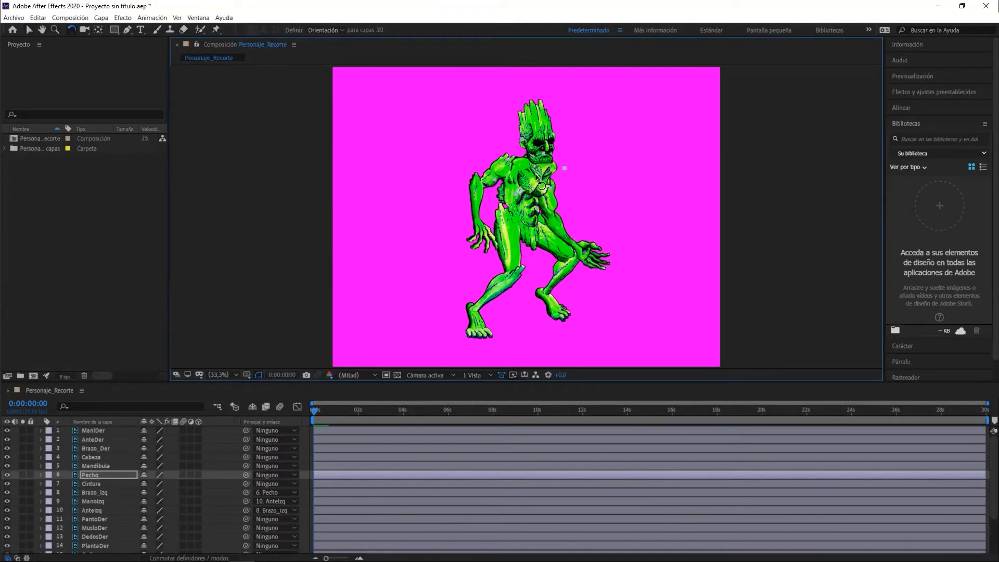
pyautogui.hotkey('ctrl', 'z')
# Test-rotate the Brazo_Izq upper arm with its linked forearm and hand, and undo the rotation
pyautogui.click(557, 196)
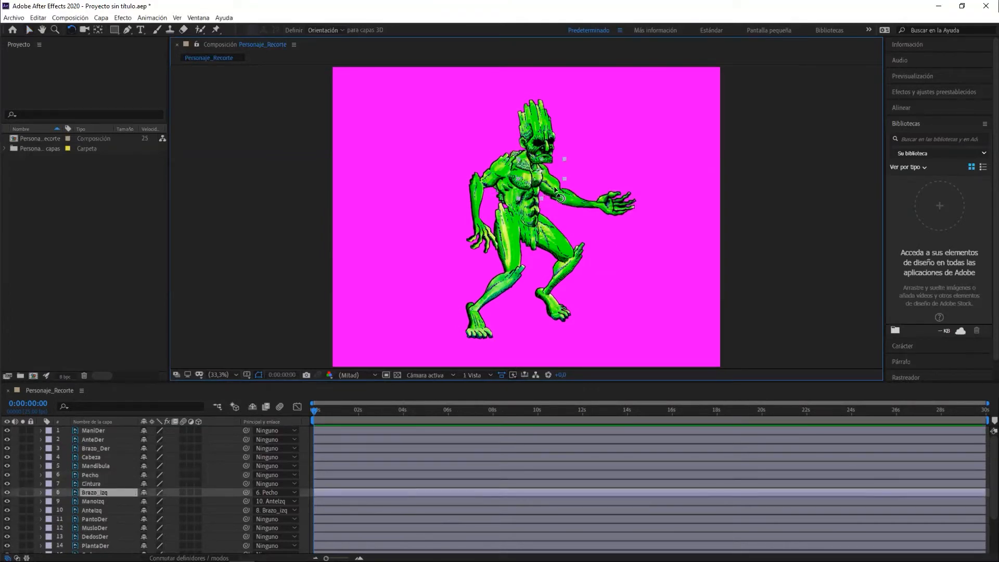
pyautogui.moveTo(558, 182); pyautogui.dragTo(579, 210)
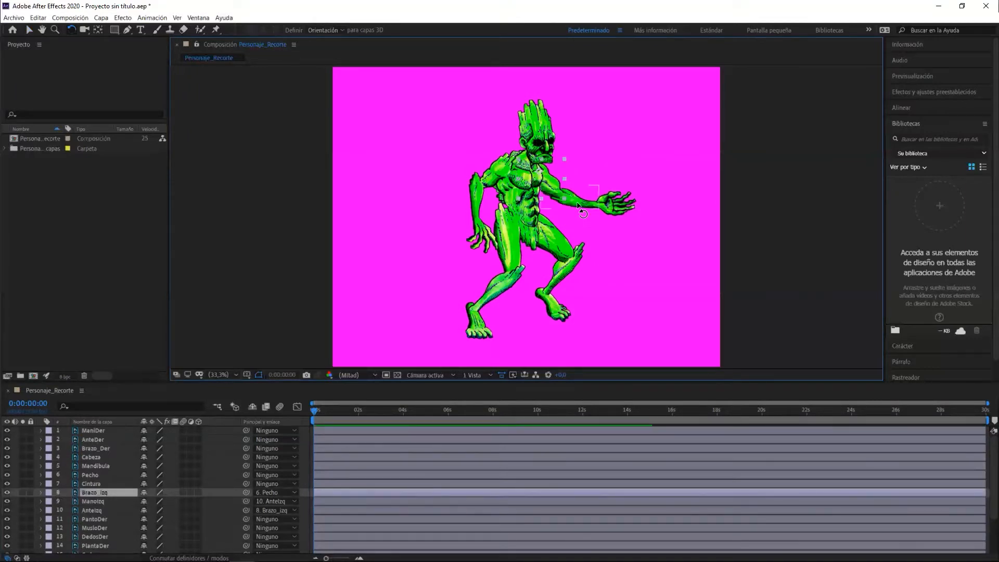
pyautogui.click(581, 210)
# Parent the ManiDer hand layer to AnteDer, and the AnteDer forearm layer to Brazo_Der
pyautogui.click(484, 245)
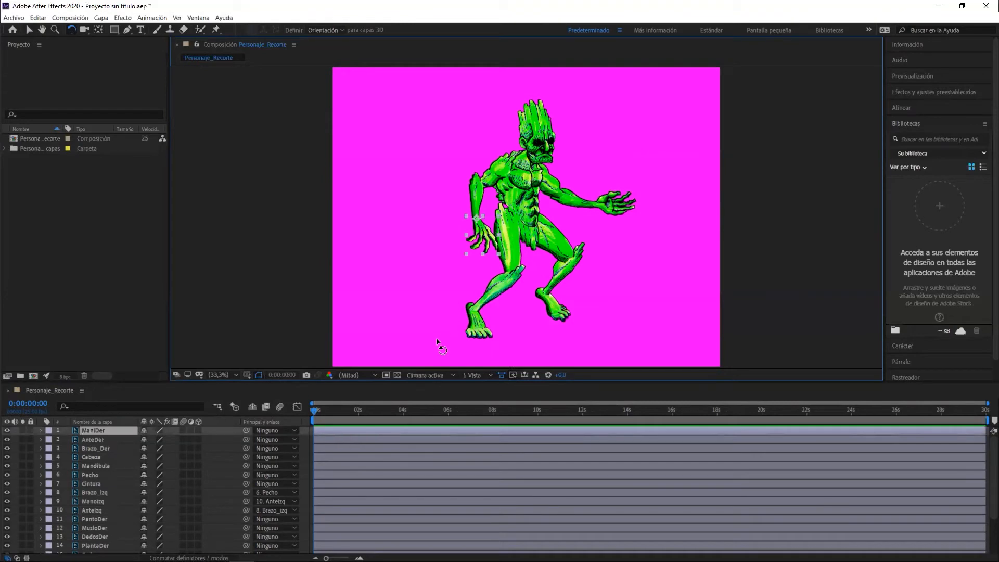
pyautogui.click(295, 432)
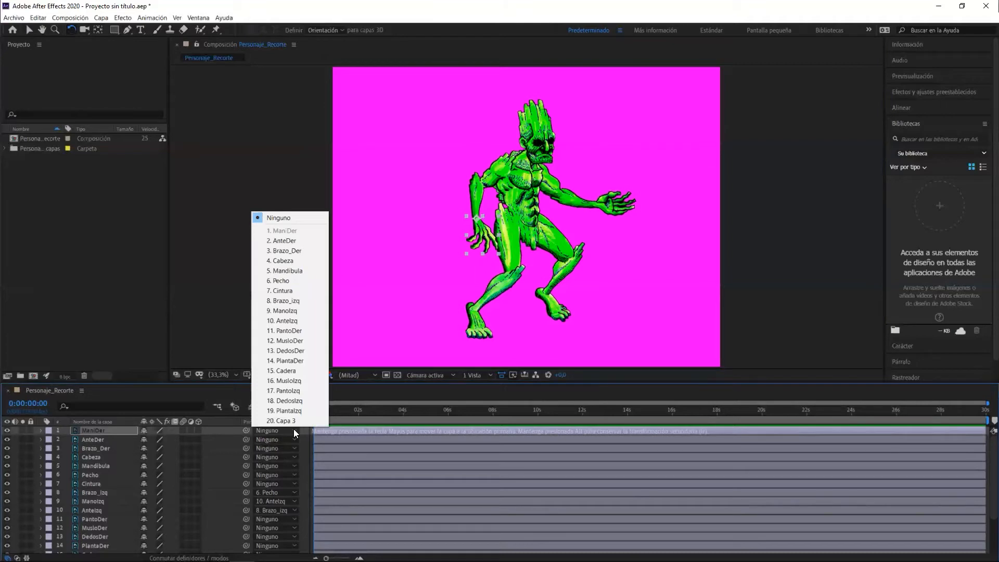
pyautogui.click(284, 241)
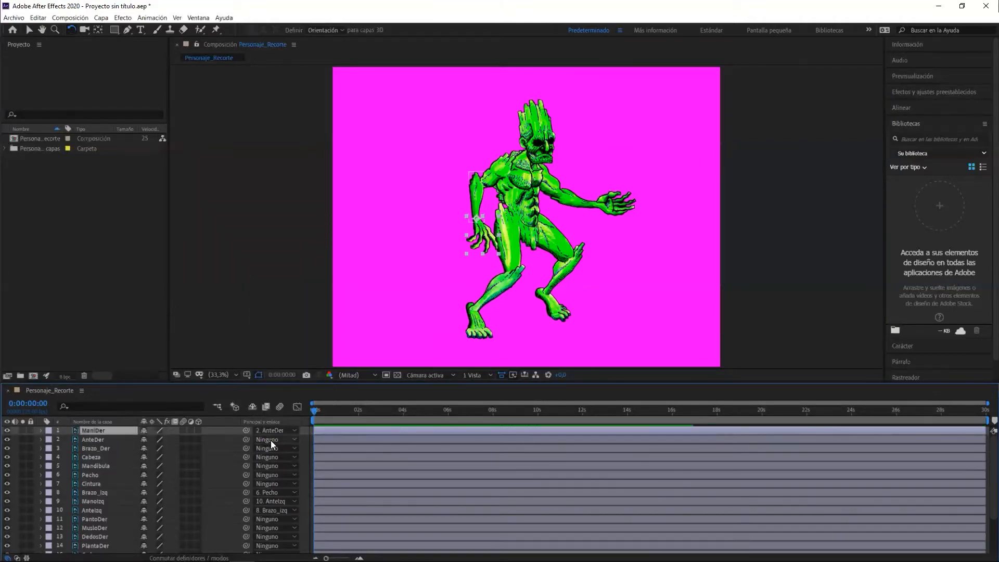
pyautogui.click(88, 439)
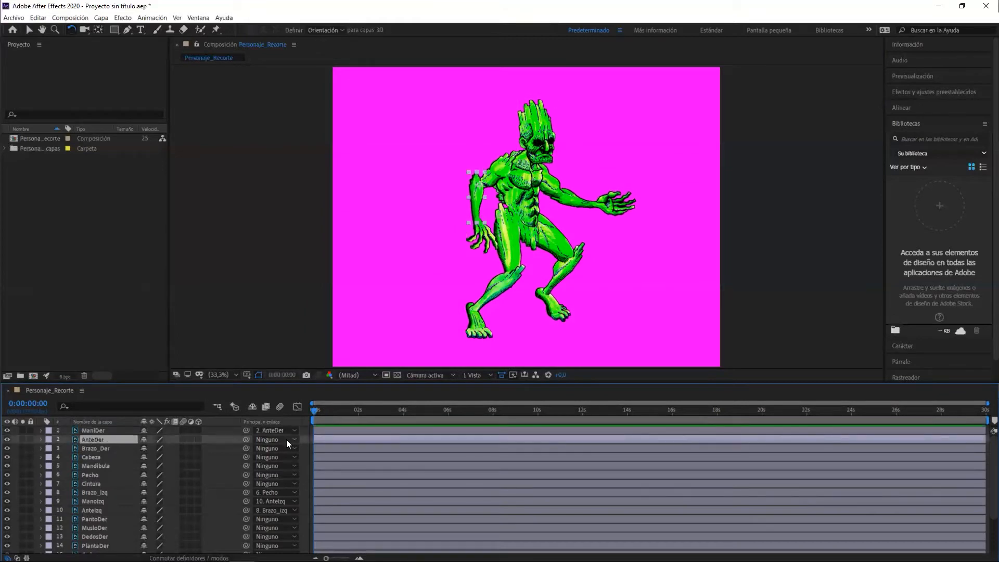
pyautogui.click(288, 440)
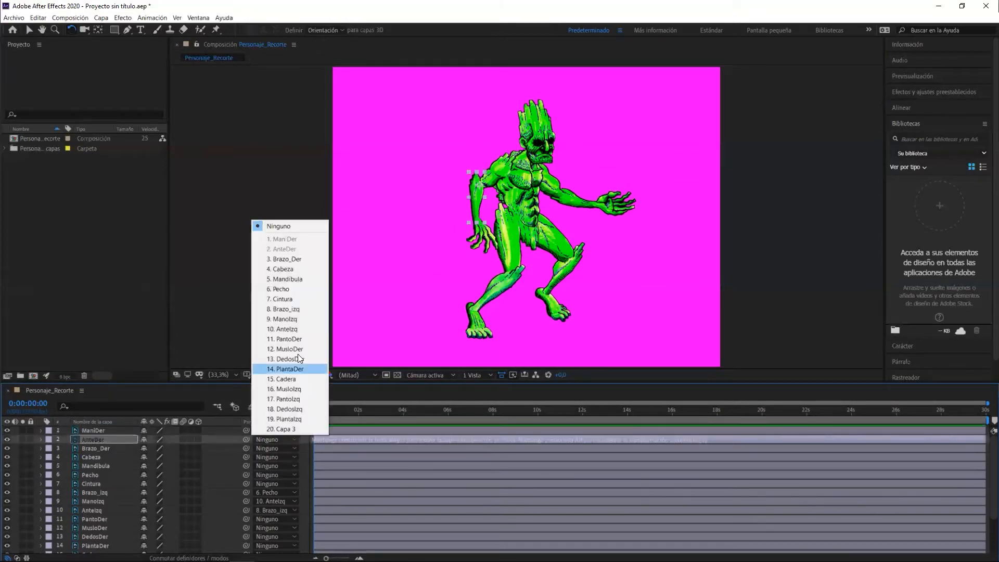
pyautogui.click(286, 259)
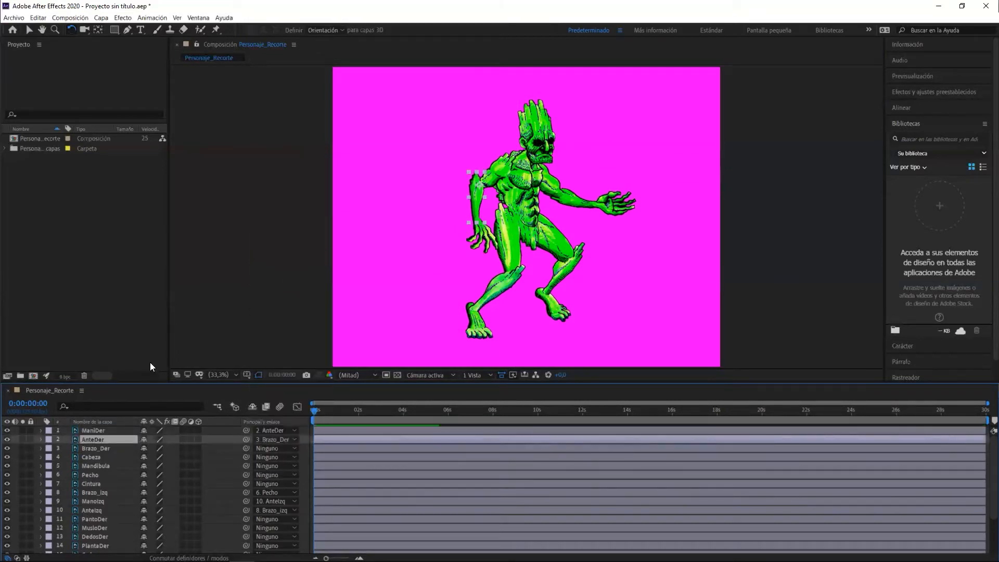
# Parent the Brazo_Der upper arm layer to the Pecho chest layer
pyautogui.click(97, 449)
pyautogui.click(294, 449)
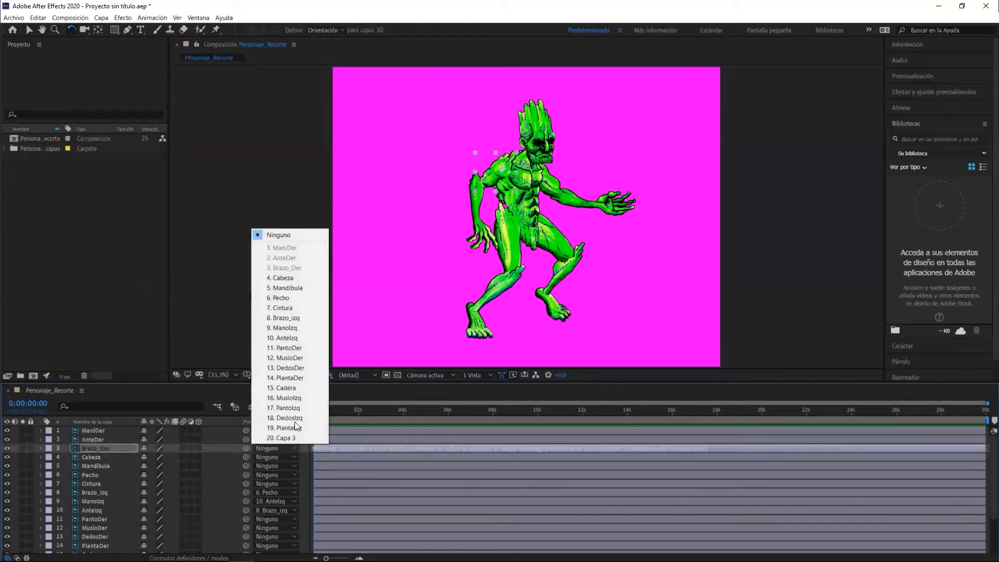
pyautogui.click(287, 298)
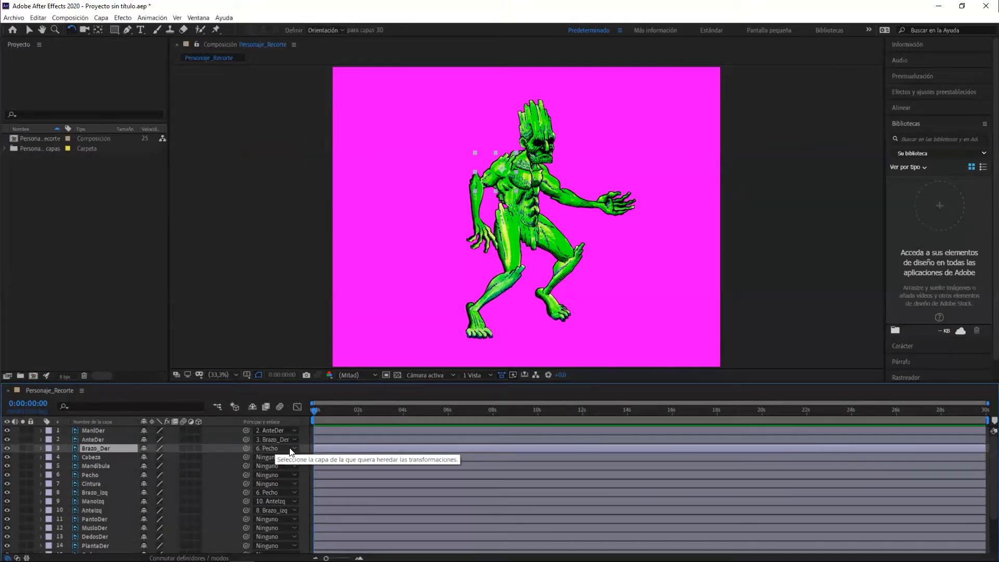
pyautogui.click(295, 449)
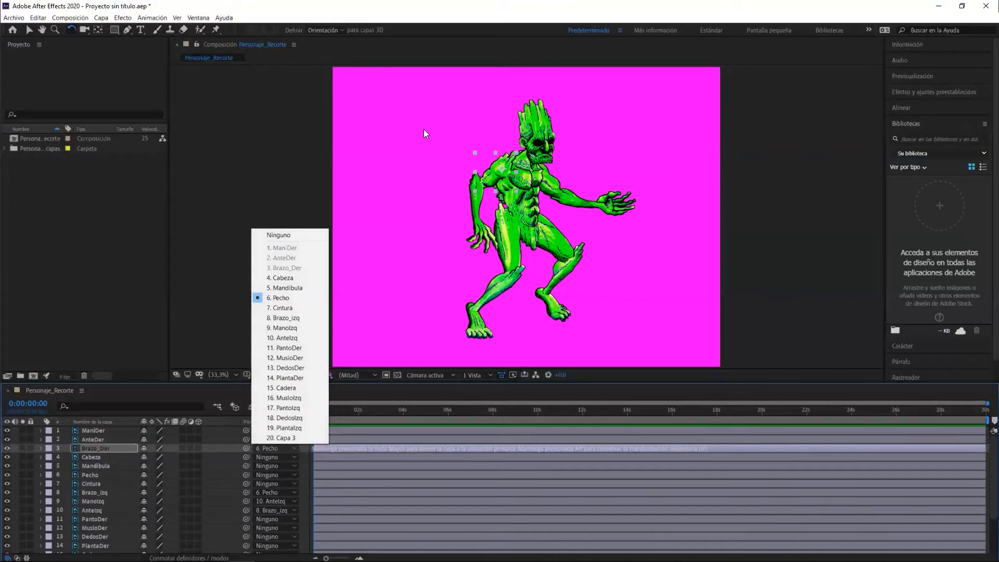
# Parent the Mandibula jaw layer to Cabeza, and the Cabeza head layer to the Pecho chest layer
pyautogui.click(403, 154)
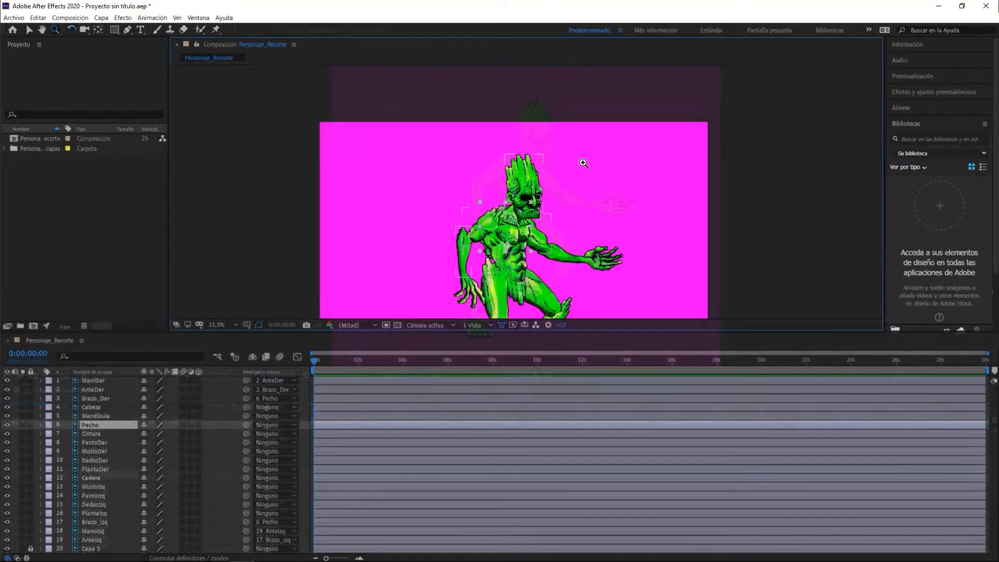
pyautogui.moveTo(708, 141); pyautogui.dragTo(656, 139)
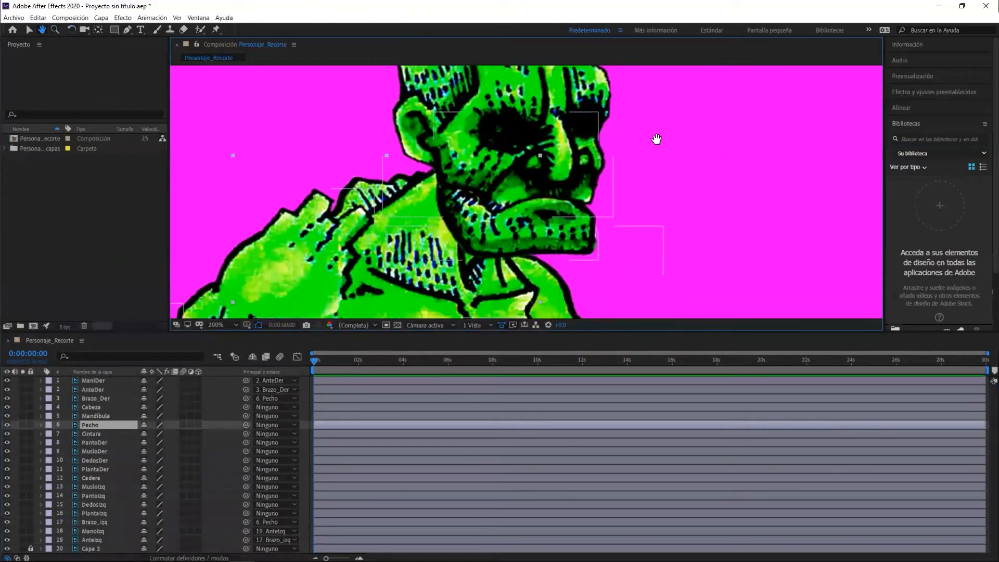
pyautogui.press('v')
pyautogui.click(552, 244)
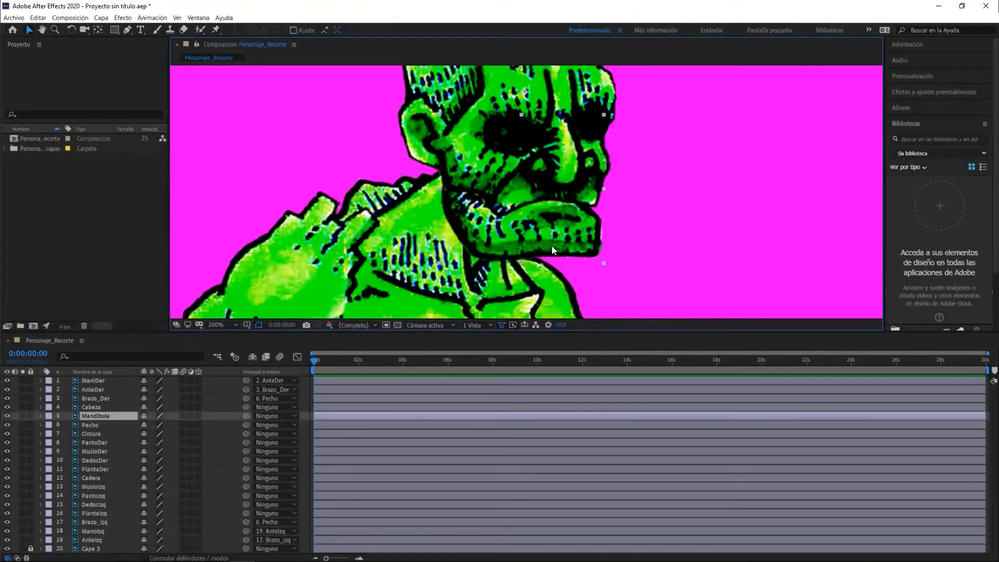
pyautogui.moveTo(246, 416); pyautogui.dragTo(119, 407)
pyautogui.moveTo(245, 405); pyautogui.dragTo(97, 424)
pyautogui.moveTo(292, 331); pyautogui.dragTo(292, 446)
# Test-move the Pecho chest layer to check its linked head and arms, and undo the moves
pyautogui.click(218, 438)
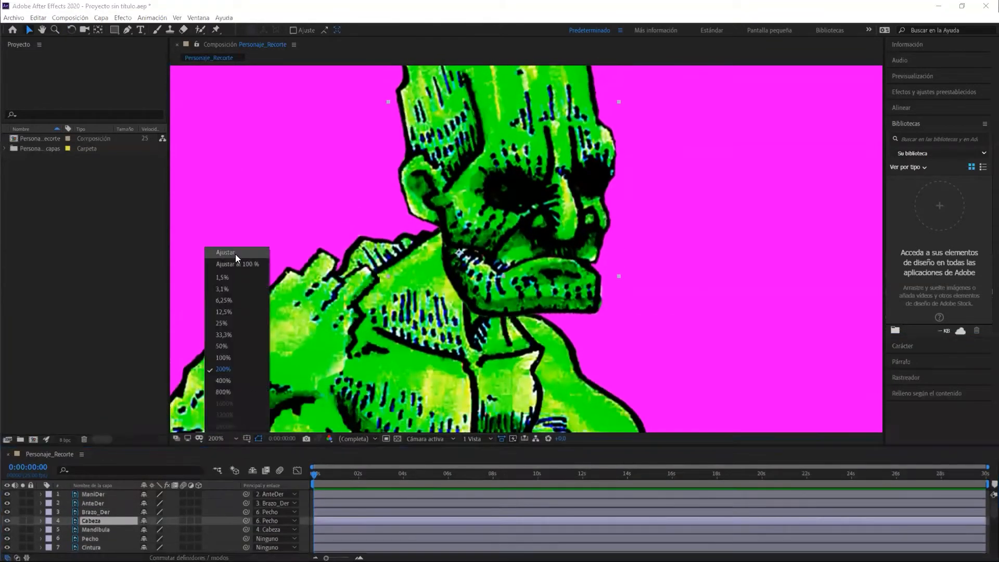
pyautogui.click(223, 259)
pyautogui.press('z')
pyautogui.moveTo(479, 98); pyautogui.dragTo(574, 204)
pyautogui.press('v')
pyautogui.moveTo(499, 358); pyautogui.dragTo(516, 360)
pyautogui.hotkey('ctrl', 'z')
pyautogui.scroll(-1, 615, 314)
pyautogui.moveTo(547, 301); pyautogui.dragTo(542, 274)
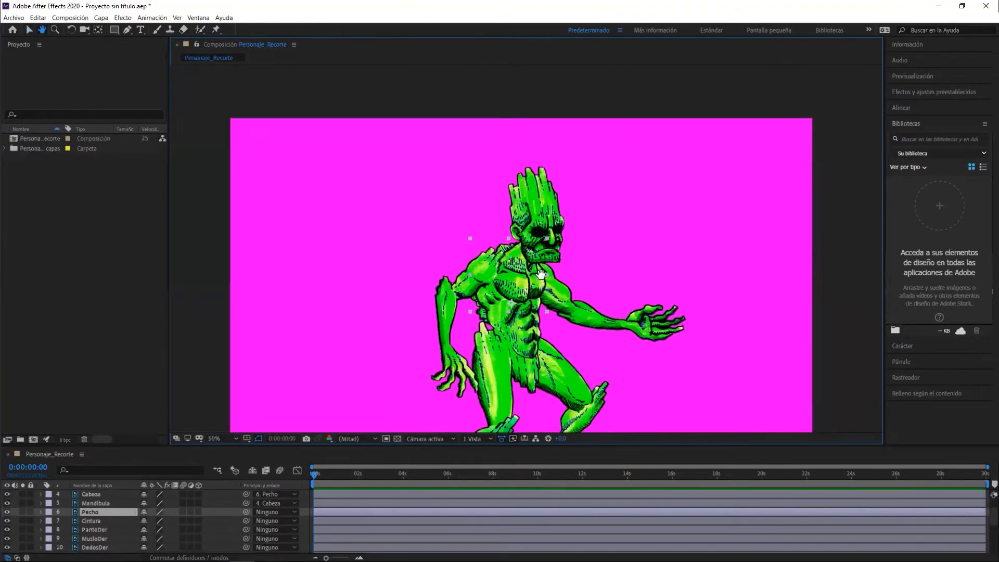
pyautogui.scroll(1, 520, 260)
pyautogui.moveTo(504, 302); pyautogui.dragTo(550, 245)
pyautogui.hotkey('ctrl', 'z')
# Test-rotate the Pecho chest and Cabeza head layers, and undo both rotations
pyautogui.click(72, 30)
pyautogui.moveTo(498, 297)
pyautogui.mouseDown()
pyautogui.moveTo(528, 299)
pyautogui.moveTo(491, 294)
pyautogui.mouseUp()
pyautogui.hotkey('ctrl', 'z')
pyautogui.moveTo(532, 134); pyautogui.dragTo(586, 156)
pyautogui.hotkey('ctrl', 'z')
# Parent the right leg chain: DedosDer to PlantaDer, PlantaDer to PantoDer, and PantoDer to MusloDer
pyautogui.moveTo(606, 416); pyautogui.dragTo(613, 80)
pyautogui.click(398, 399)
pyautogui.scroll(-2, 453, 521)
pyautogui.moveTo(247, 494); pyautogui.dragTo(246, 503)
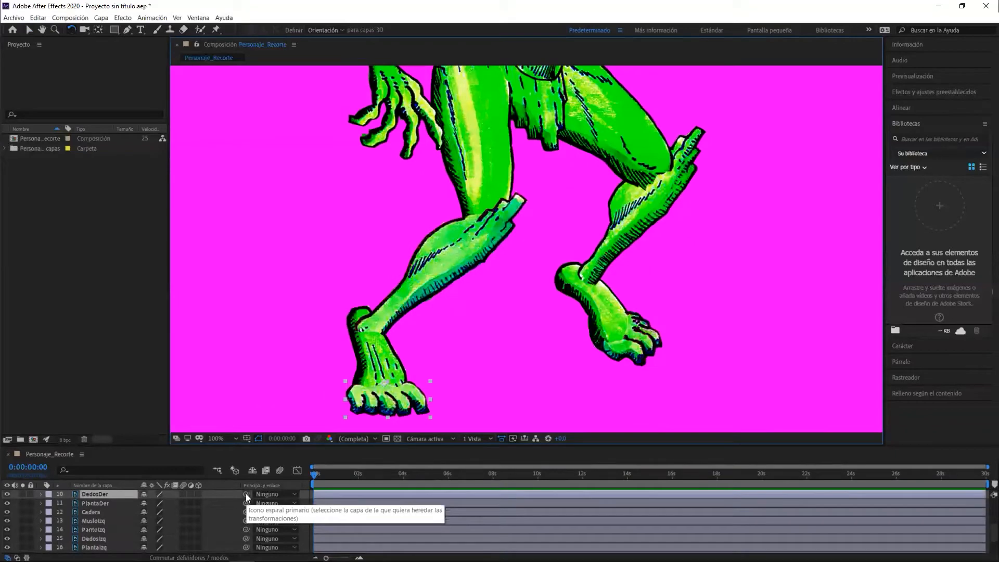
pyautogui.click(109, 504)
pyautogui.scroll(1, 205, 529)
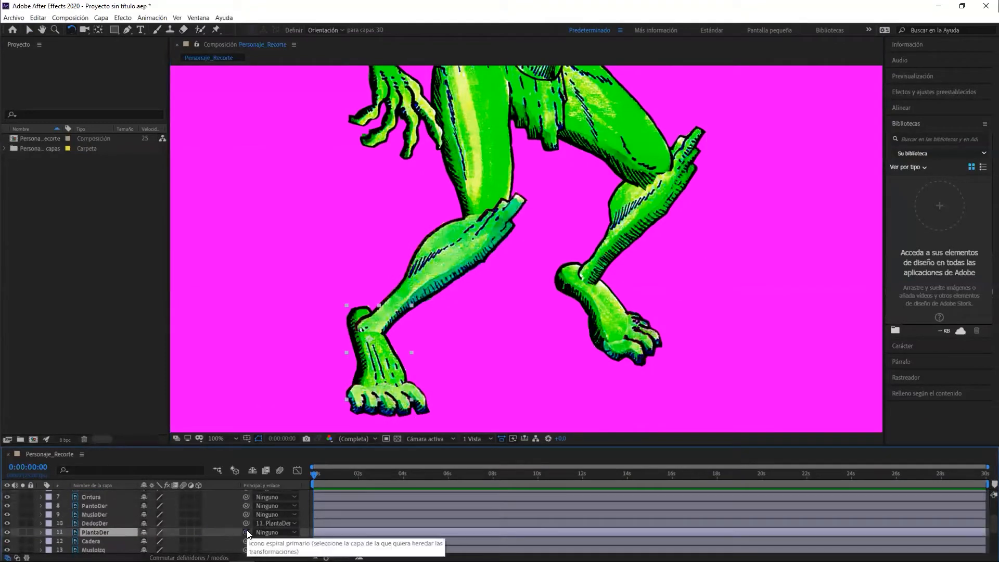
pyautogui.moveTo(247, 531); pyautogui.dragTo(104, 506)
pyautogui.click(103, 505)
pyautogui.moveTo(246, 506); pyautogui.dragTo(93, 514)
# Test-rotate the linked right leg layers, including the PlantaDer foot, and undo the rotations
pyautogui.moveTo(521, 204); pyautogui.dragTo(536, 228)
pyautogui.moveTo(474, 242); pyautogui.dragTo(504, 233)
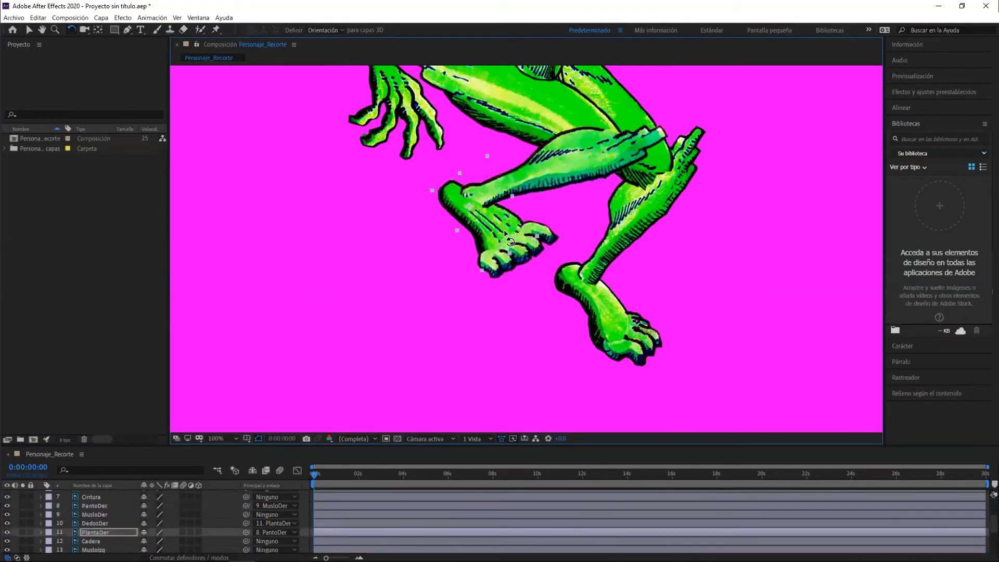
pyautogui.hotkey('ctrl', 'z')
pyautogui.hotkey('ctrl', 'z')
pyautogui.hotkey('ctrl', 'z')
# Parent the left leg chain DedosIzq, PlantaIzq, PantoIzq and MusloIzq in sequence, and link MusloIzq and MusloDer to Cadera
pyautogui.click(634, 358)
pyautogui.scroll(-3, 131, 523)
pyautogui.moveTo(247, 504); pyautogui.dragTo(106, 516)
pyautogui.moveTo(246, 513); pyautogui.dragTo(140, 517)
pyautogui.scroll(1, 141, 516)
pyautogui.moveTo(246, 507); pyautogui.dragTo(94, 534)
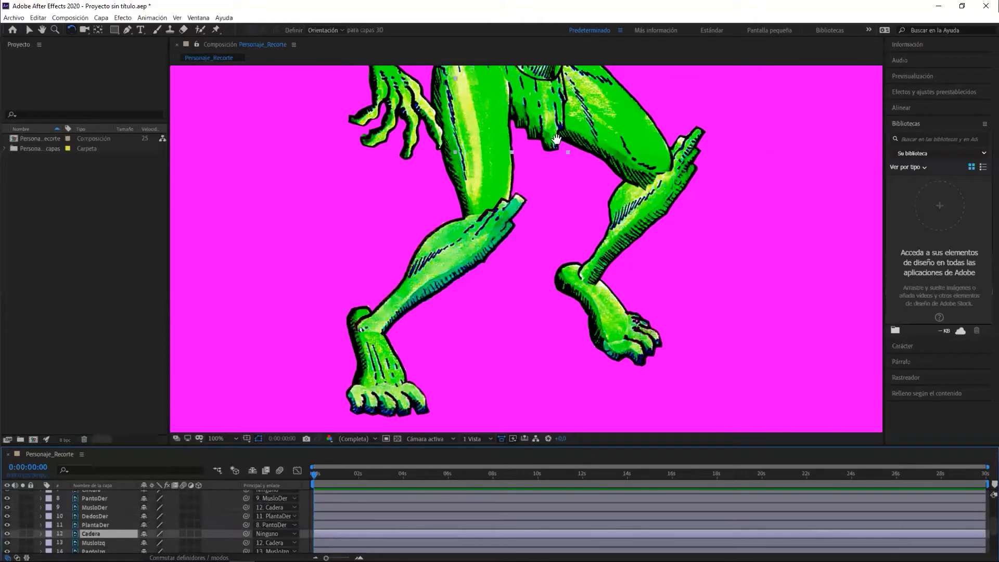
# Test-rotate the Cadera hip layer with both linked legs, and undo the rotation
pyautogui.scroll(-2, 548, 207)
pyautogui.click(536, 228)
pyautogui.moveTo(526, 222); pyautogui.dragTo(464, 237)
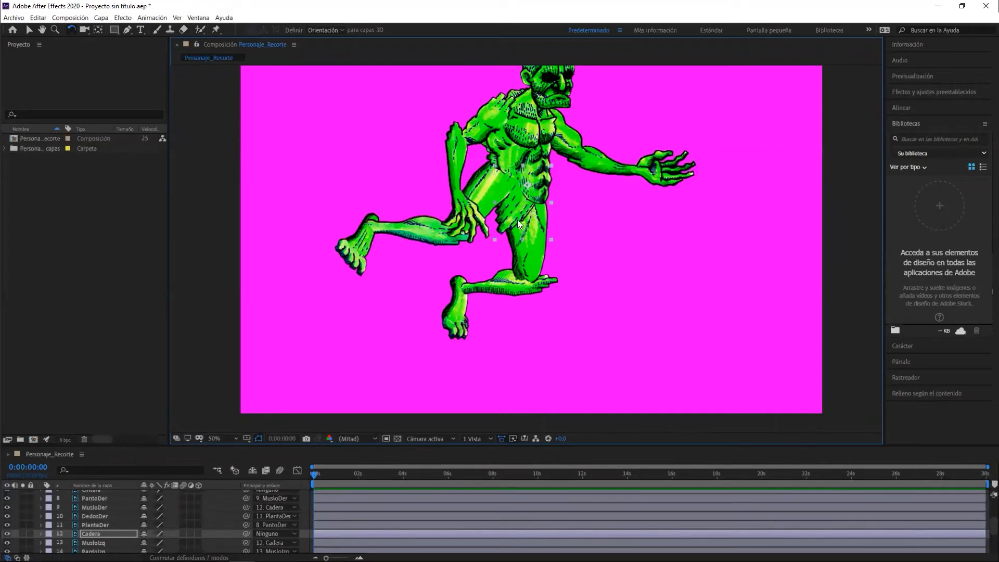
pyautogui.hotkey('ctrl', 'z')
# Move the four right leg layers PantoDer, MusloDer, DedosDer and PlantaDer above Cintura in the layer order, directly below Pecho
pyautogui.press('v')
pyautogui.click(464, 362)
pyautogui.keyDown('shift'); pyautogui.click(456, 339); pyautogui.keyUp('shift')
pyautogui.keyDown('shift'); pyautogui.click(485, 292); pyautogui.keyUp('shift')
pyautogui.keyDown('shift'); pyautogui.click(503, 240); pyautogui.keyUp('shift')
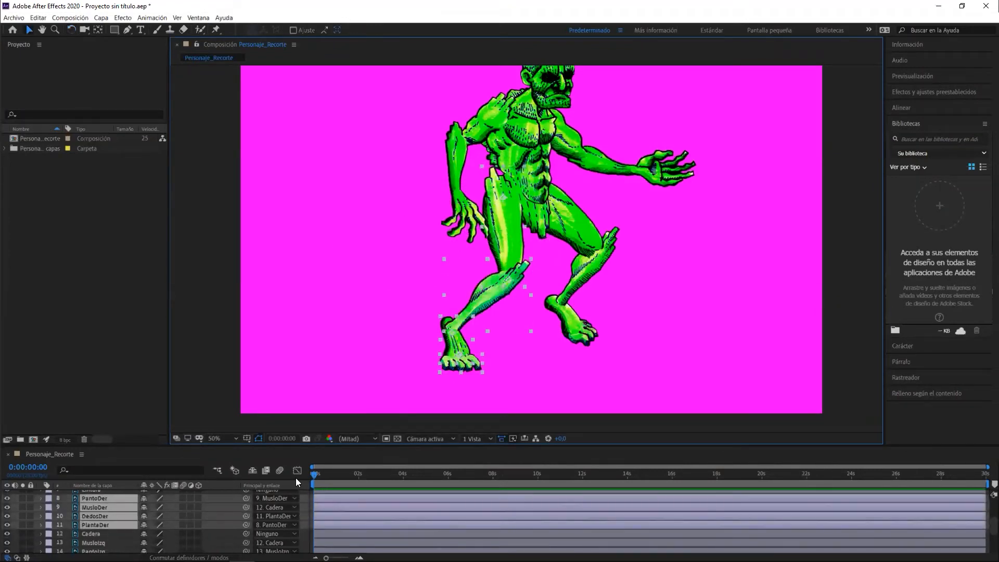
pyautogui.moveTo(345, 446); pyautogui.dragTo(345, 262)
pyautogui.moveTo(96, 370); pyautogui.dragTo(93, 358)
pyautogui.moveTo(565, 262); pyautogui.dragTo(587, 435)
# Test-rotate the hip and chest to check the new layer order, undoing each rotation
pyautogui.press('w')
pyautogui.moveTo(534, 213)
pyautogui.mouseDown()
pyautogui.moveTo(523, 215)
pyautogui.moveTo(550, 212)
pyautogui.moveTo(522, 214)
pyautogui.moveTo(542, 214)
pyautogui.mouseUp()
pyautogui.hotkey('ctrl', 'z')
pyautogui.moveTo(527, 121); pyautogui.dragTo(524, 121)
pyautogui.hotkey('ctrl', 'z')
pyautogui.moveTo(541, 224); pyautogui.dragTo(524, 230)
pyautogui.hotkey('ctrl', 'z')
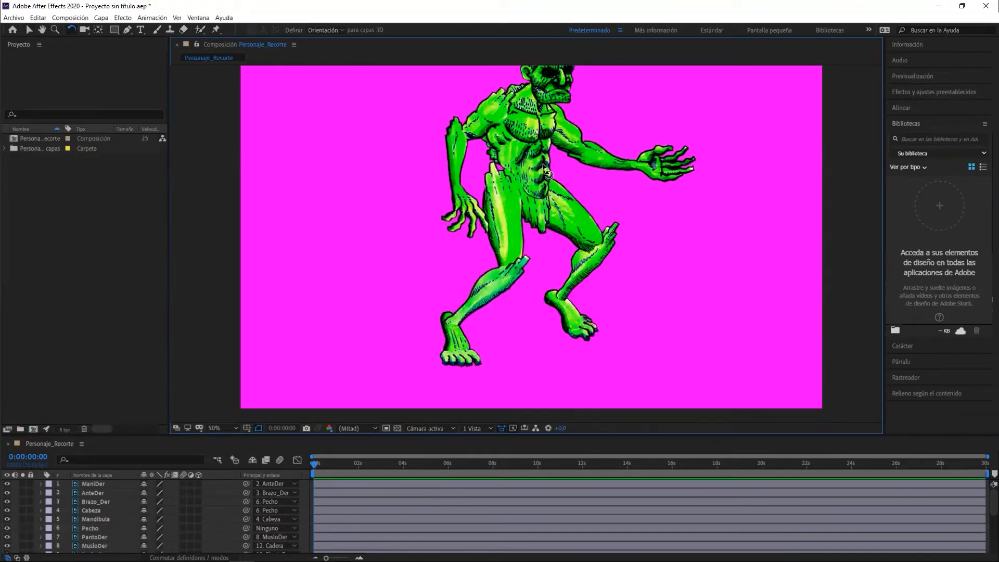
# Parent the Cadera hip layer and the Pecho chest layer to the Cintura waist layer
pyautogui.moveTo(332, 440); pyautogui.dragTo(312, 339)
pyautogui.click(93, 482)
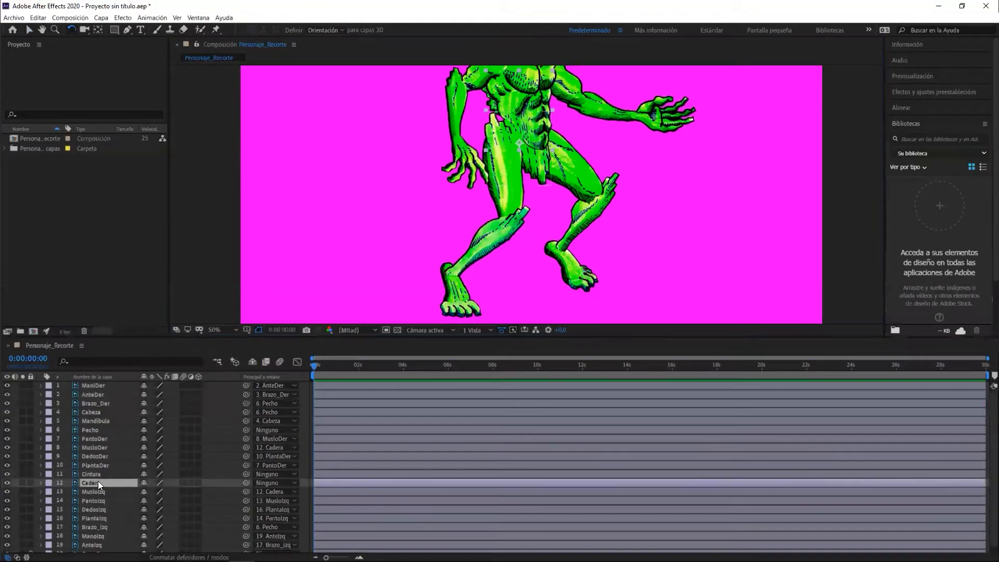
pyautogui.moveTo(245, 483); pyautogui.dragTo(103, 472)
pyautogui.click(95, 429)
pyautogui.moveTo(246, 430); pyautogui.dragTo(93, 476)
pyautogui.moveTo(446, 339); pyautogui.dragTo(446, 436)
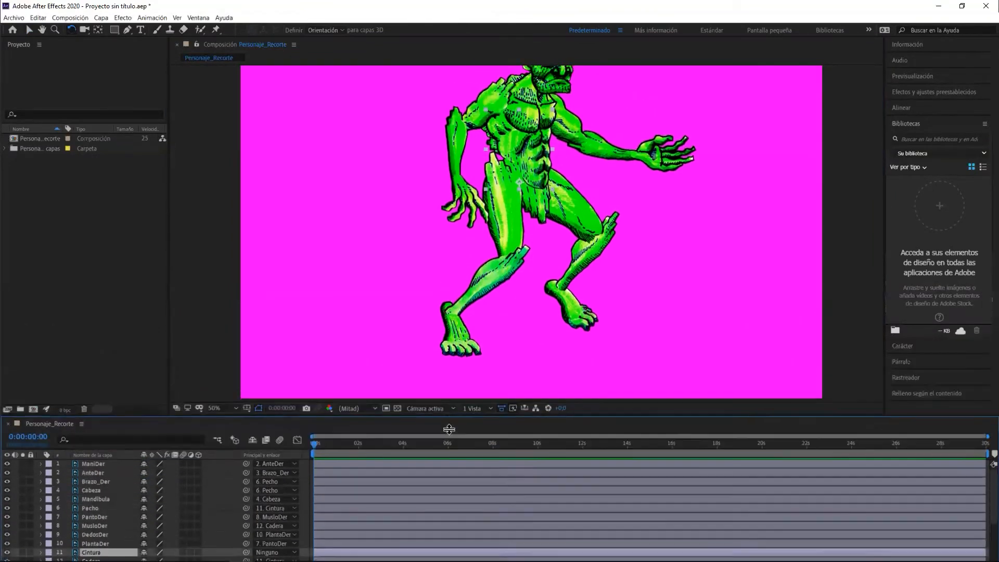
# Fit the whole character in view, test-rotate the chest and hip, and restore the original pose
pyautogui.click(218, 428)
pyautogui.click(225, 245)
pyautogui.press('v')
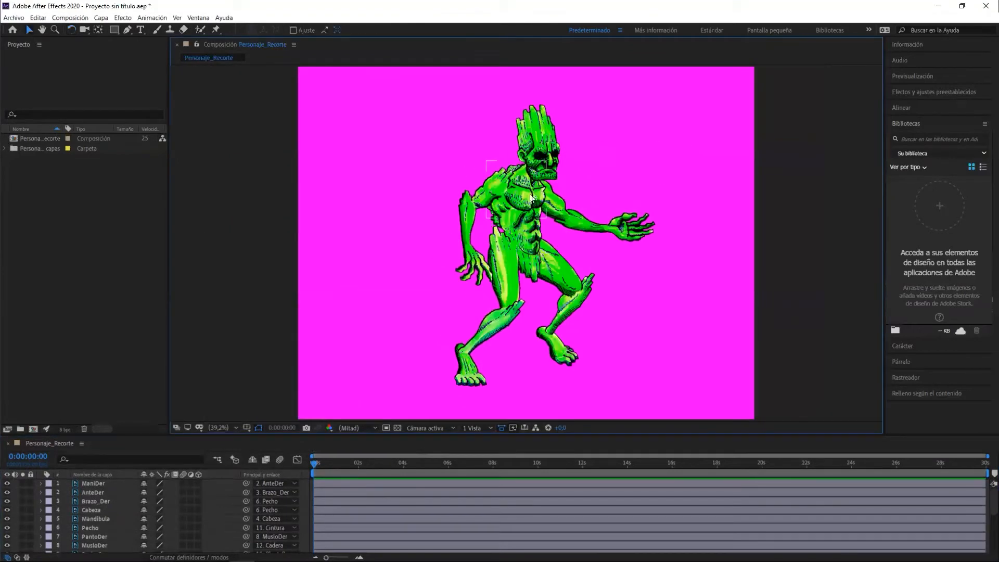
pyautogui.press('w')
pyautogui.moveTo(534, 196); pyautogui.dragTo(544, 193)
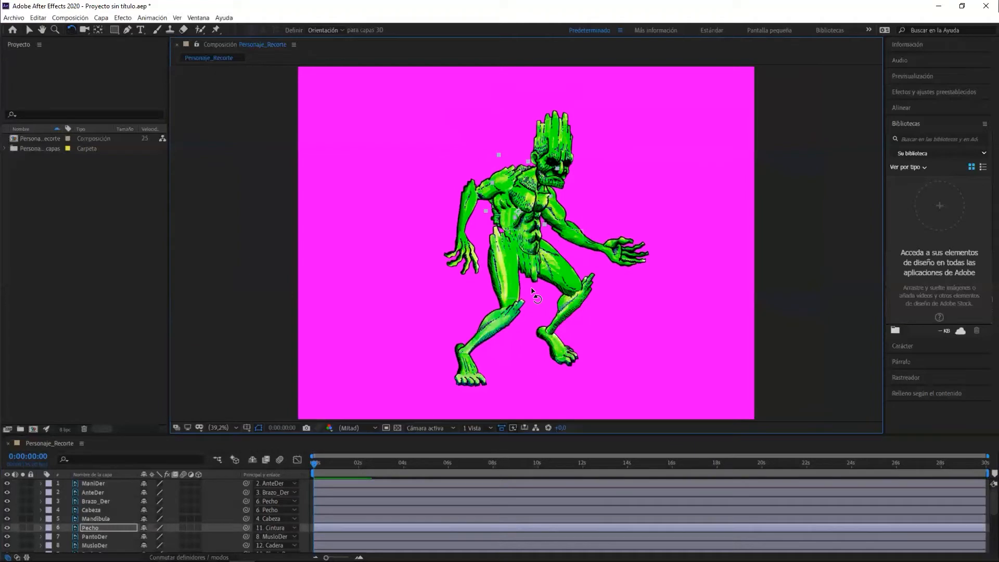
pyautogui.moveTo(535, 285)
pyautogui.mouseDown()
pyautogui.moveTo(523, 280)
pyautogui.moveTo(539, 280)
pyautogui.mouseUp()
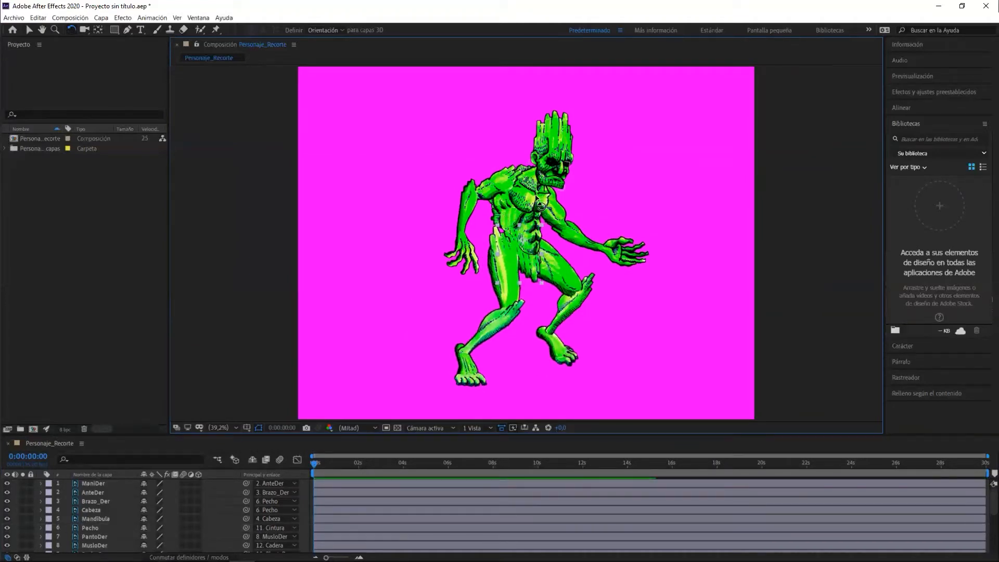
pyautogui.moveTo(538, 202); pyautogui.dragTo(537, 200)
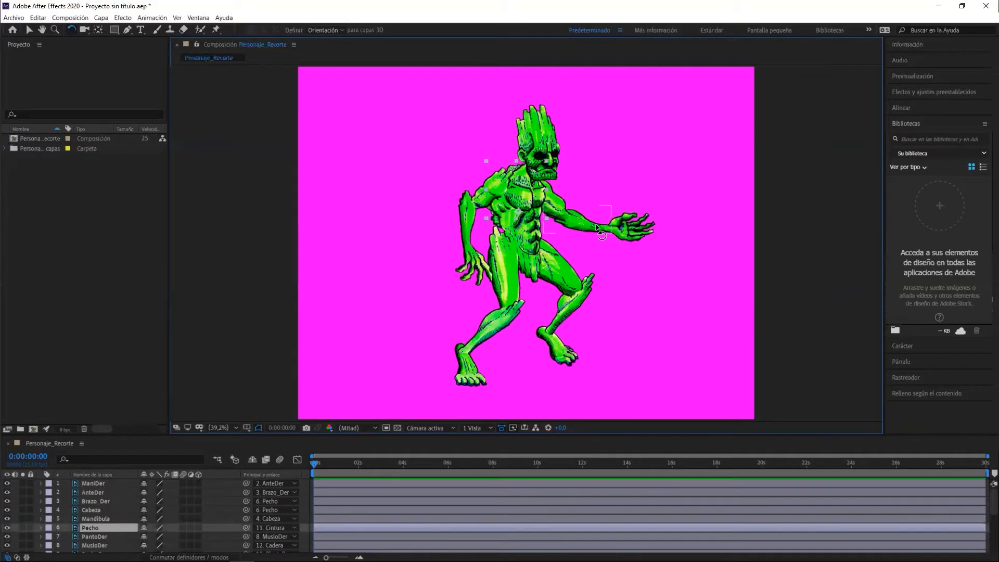
# Test-rotate the AnteIzq forearm and its linked hand, undo the rotations, and deselect all layers
pyautogui.click(598, 228)
pyautogui.moveTo(600, 228); pyautogui.dragTo(581, 129)
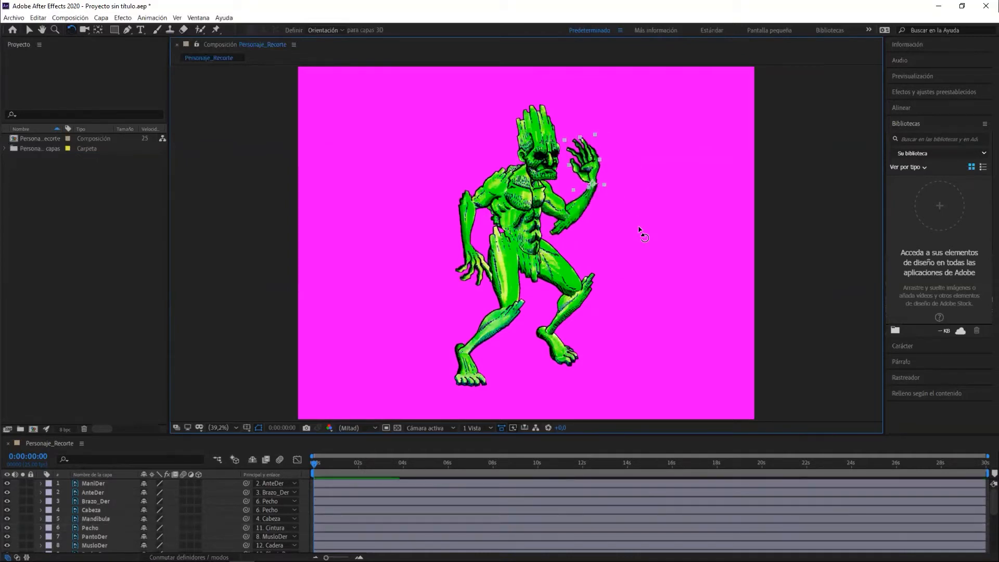
pyautogui.hotkey('ctrl', 'z')
pyautogui.hotkey('ctrl', 'z')
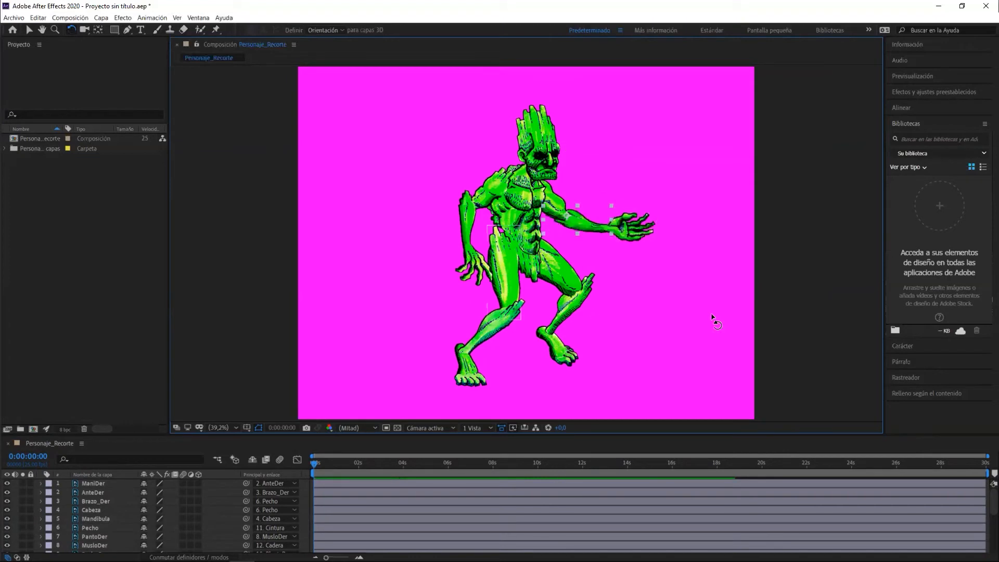
pyautogui.press('v')
pyautogui.click(786, 267)
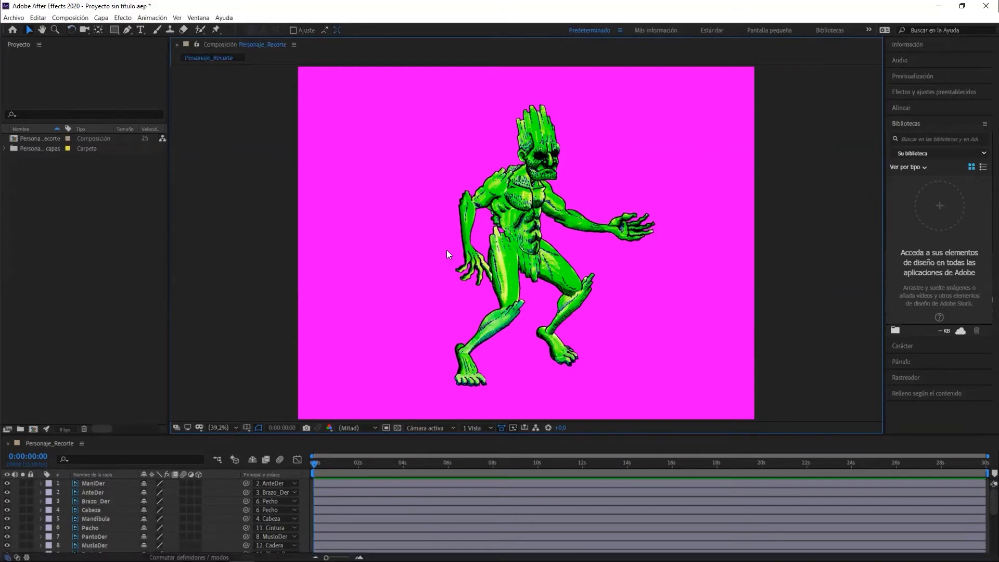
pyautogui.hotkey('alt', 'Tab')
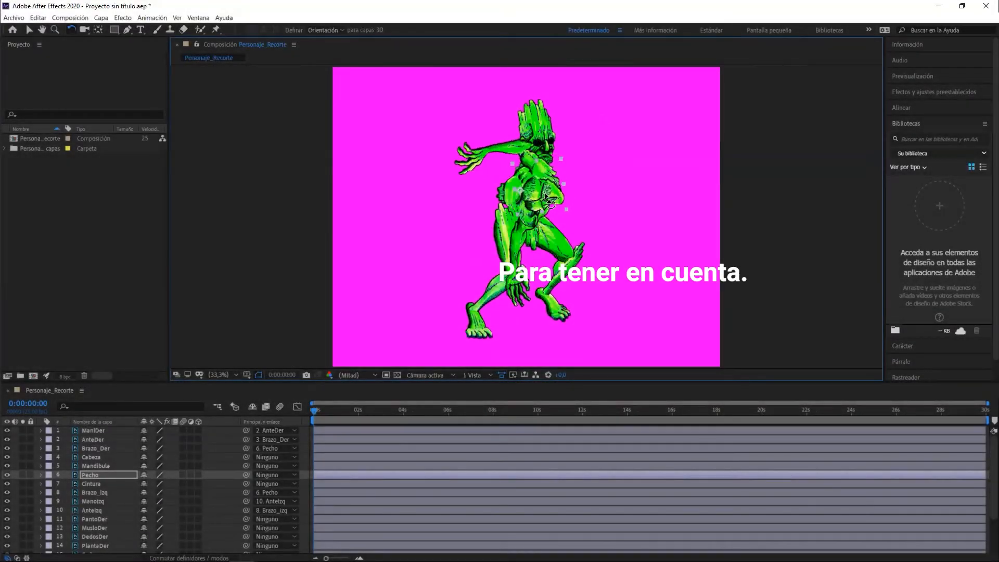
# Move the Brazo_Izq, ManoIzq and AnteIzq arm layers below PlantaIzq in the layer order, directly above Capa 3
pyautogui.moveTo(541, 174); pyautogui.dragTo(555, 189)
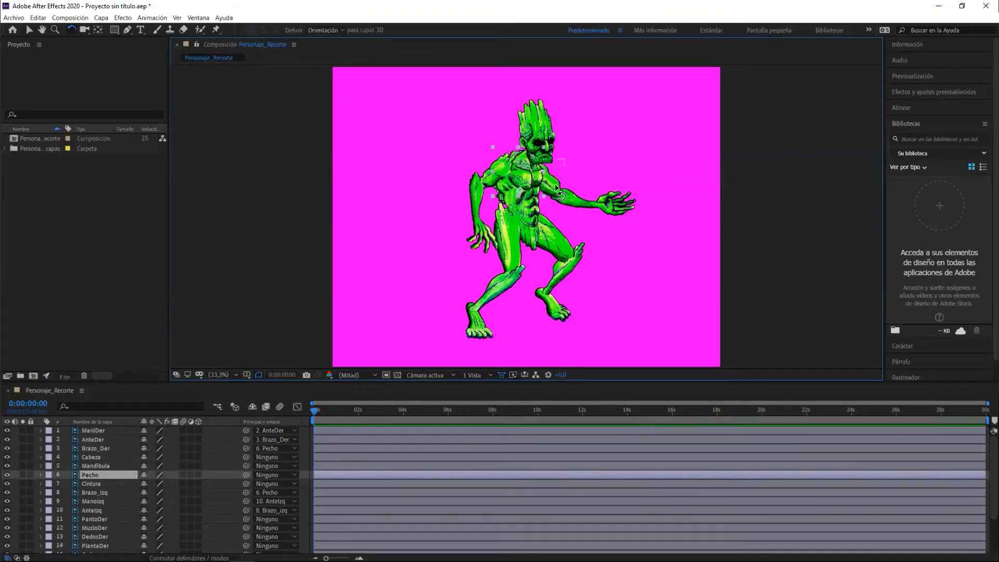
pyautogui.click(559, 196)
pyautogui.keyDown('shift'); pyautogui.click(589, 201); pyautogui.keyUp('shift')
pyautogui.keyDown('shift'); pyautogui.click(608, 212); pyautogui.keyUp('shift')
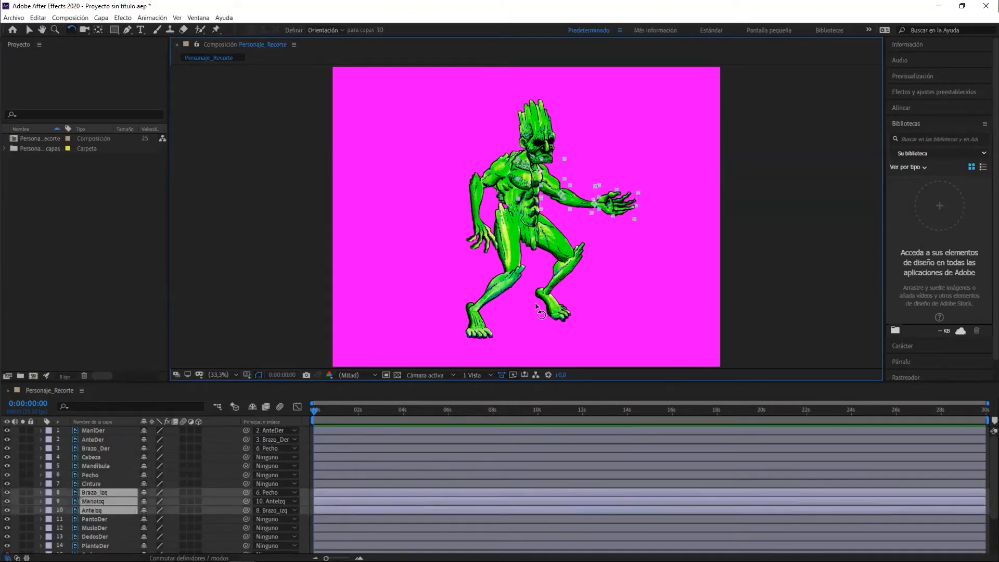
pyautogui.moveTo(425, 383); pyautogui.dragTo(403, 254)
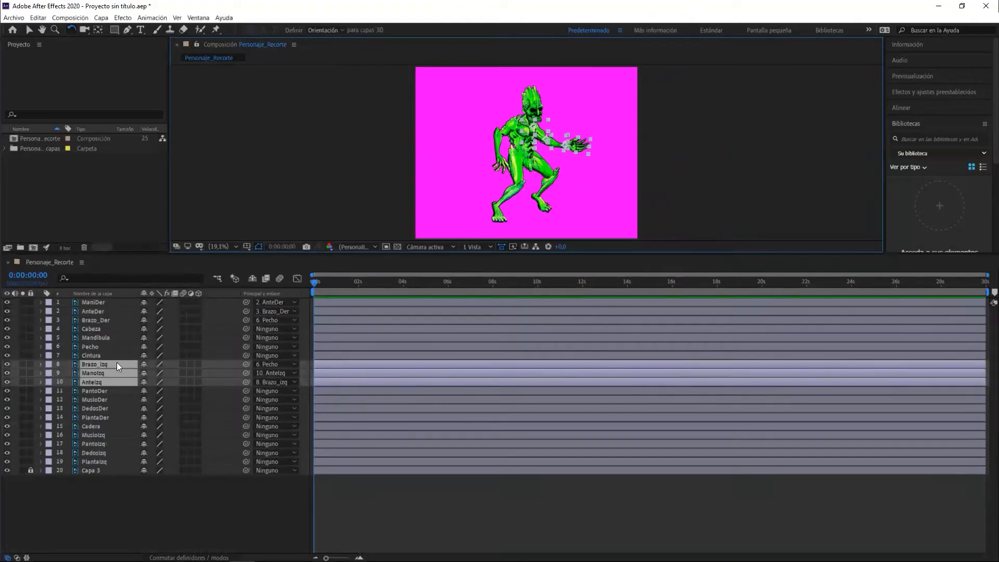
pyautogui.moveTo(117, 363); pyautogui.dragTo(113, 468)
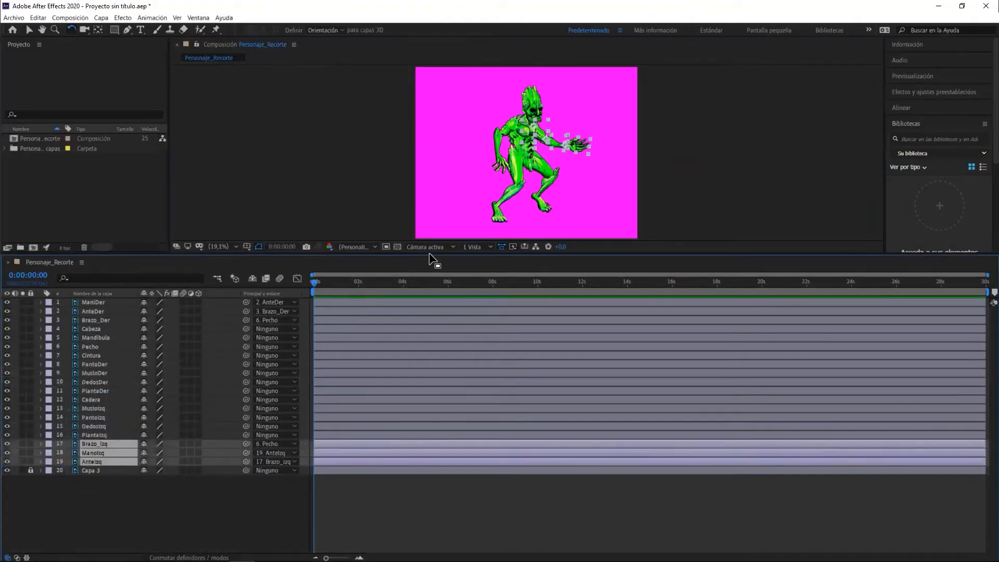
pyautogui.moveTo(429, 258); pyautogui.dragTo(432, 336)
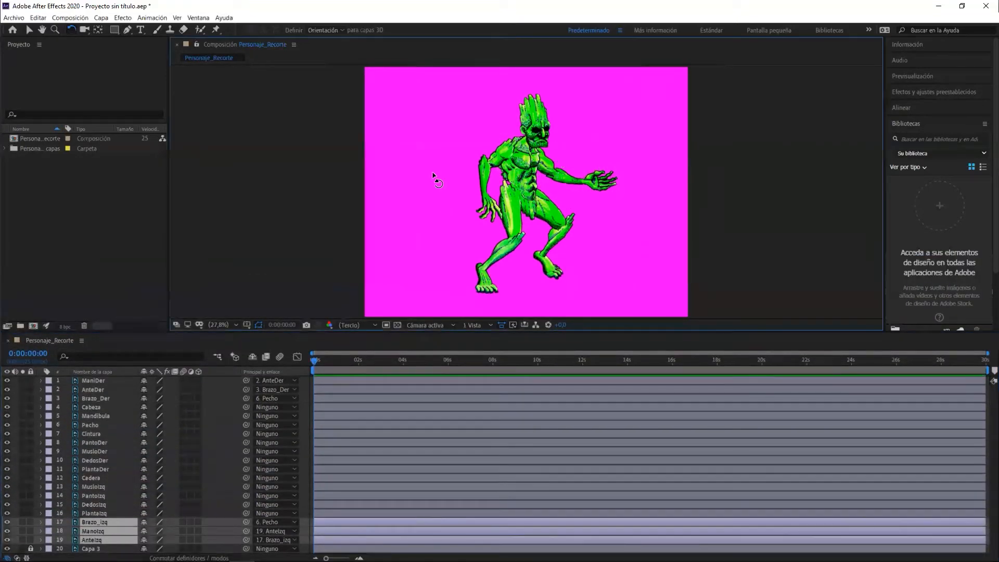
# Test-rotate the Pecho chest layer to check how the reordered arm overlaps the body, and undo the rotation
pyautogui.click(433, 176)
pyautogui.moveTo(530, 158); pyautogui.dragTo(571, 171)
pyautogui.hotkey('ctrl', 'z')
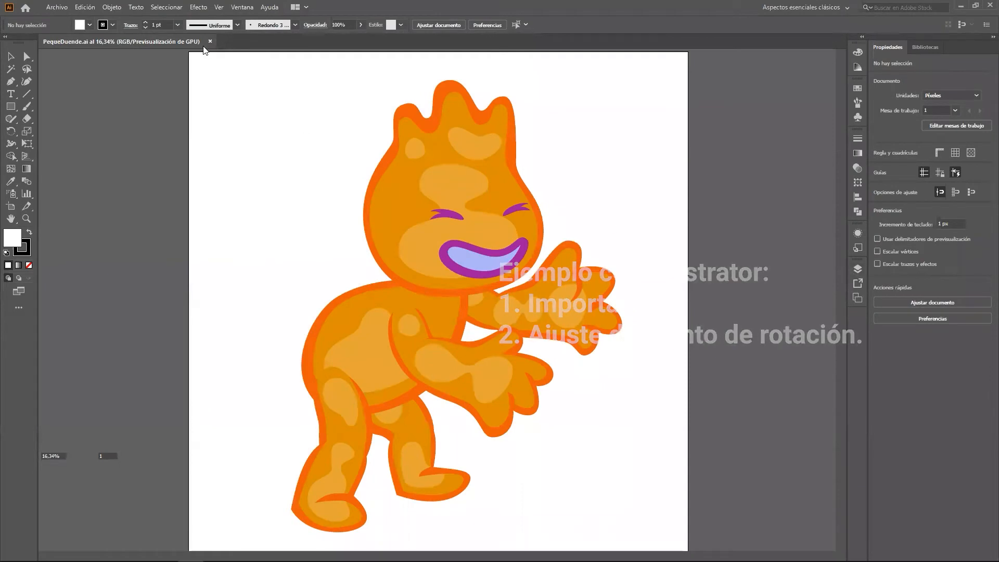
# In Illustrator, examine the layers of PequeDuende.ai by toggling the visibility of Ojos_Abiertos, Mano_Der, Brazo_Der and Boca
pyautogui.click(858, 269)
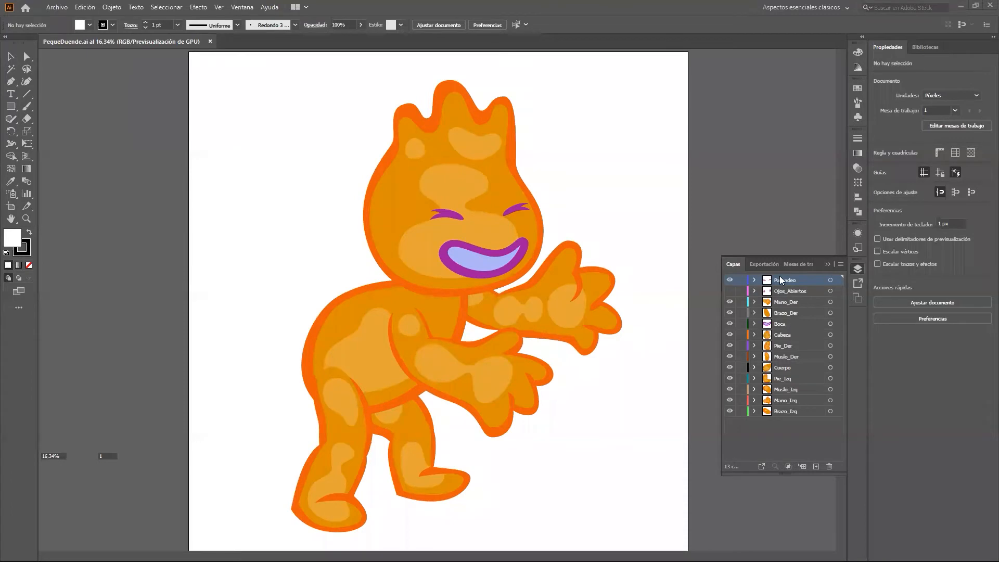
pyautogui.click(729, 292)
pyautogui.click(729, 292)
pyautogui.click(730, 303)
pyautogui.click(730, 303)
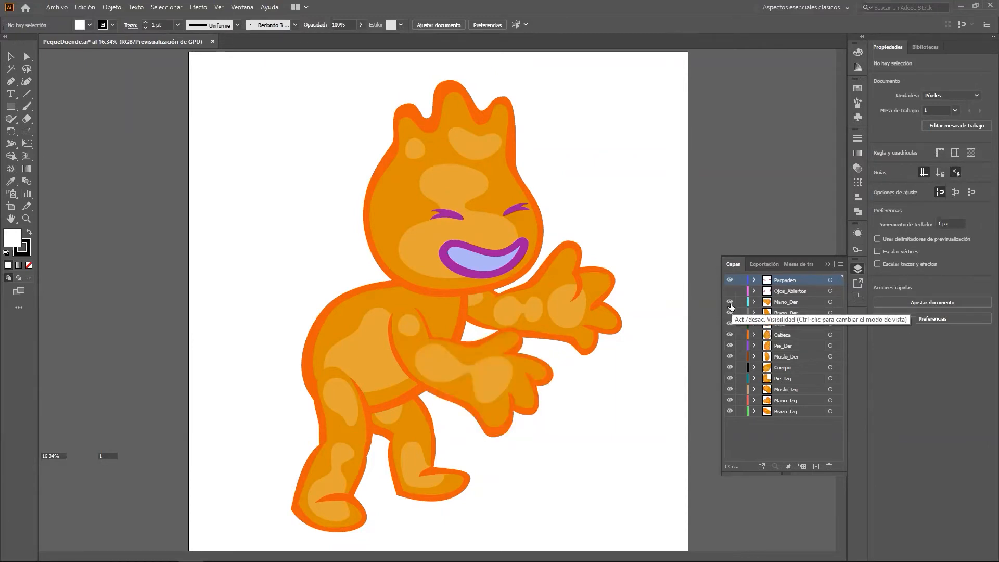
pyautogui.click(730, 304)
pyautogui.click(730, 304)
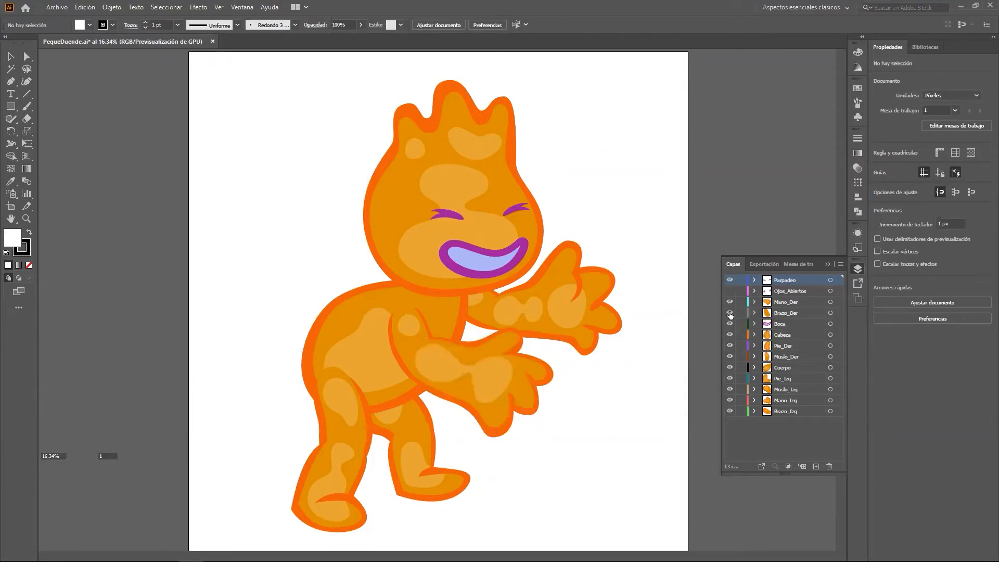
pyautogui.click(730, 313)
pyautogui.click(730, 313)
pyautogui.click(730, 323)
pyautogui.click(730, 324)
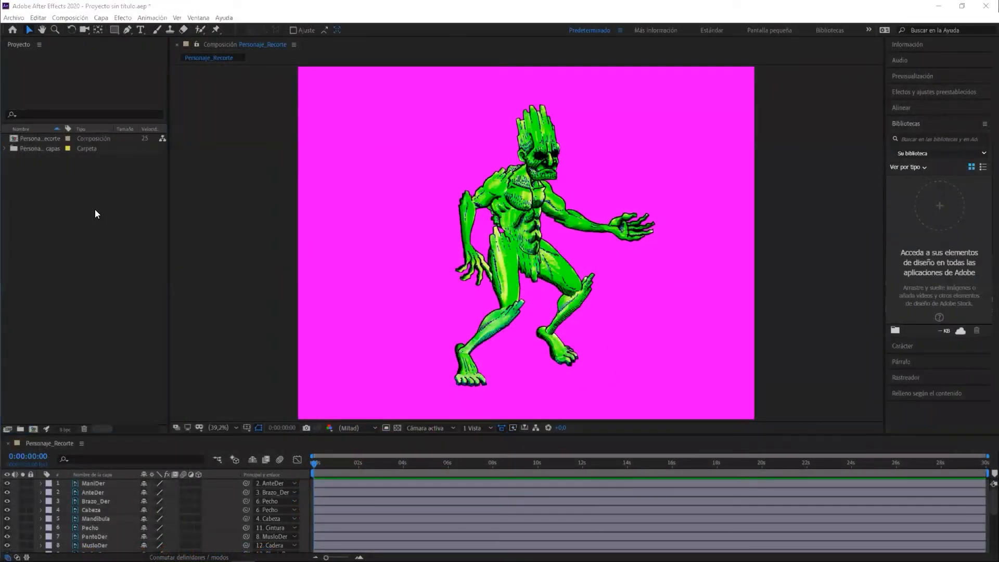
# Import PequeDuende as Composición – Conservar tamaños de capa, open the composition, and enlarge the timeline to show all its layers
pyautogui.doubleClick(95, 209)
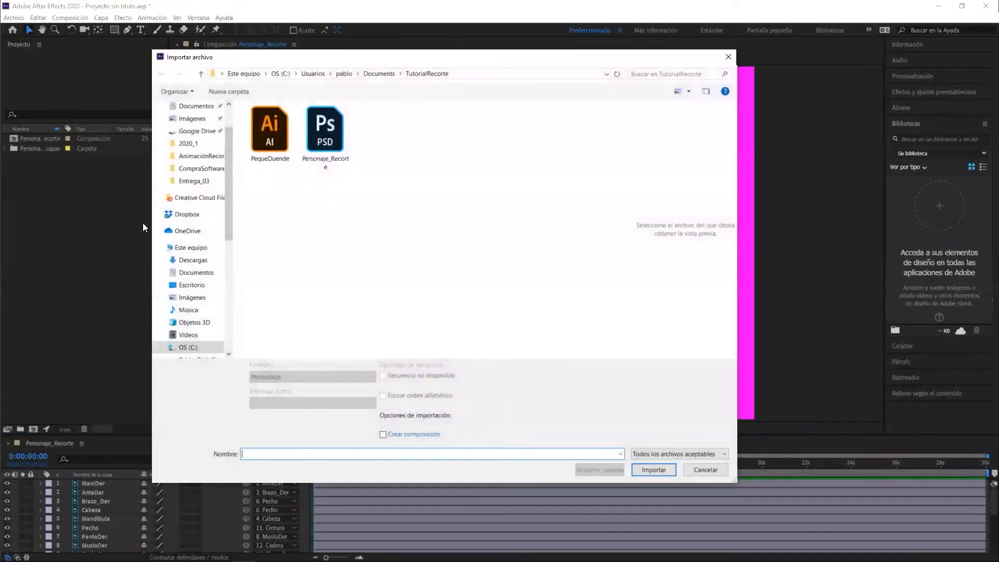
pyautogui.click(273, 141)
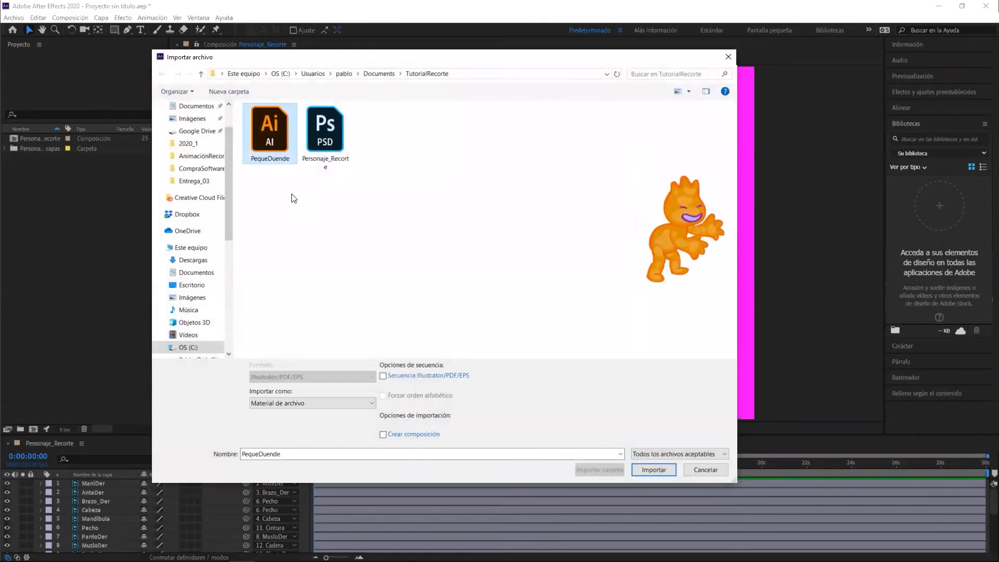
pyautogui.click(297, 401)
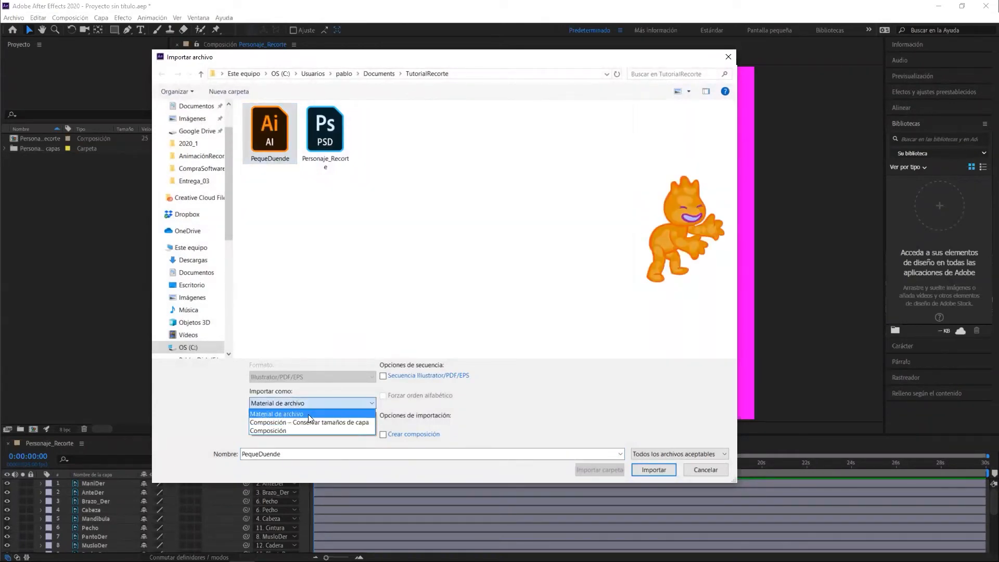
pyautogui.click(321, 421)
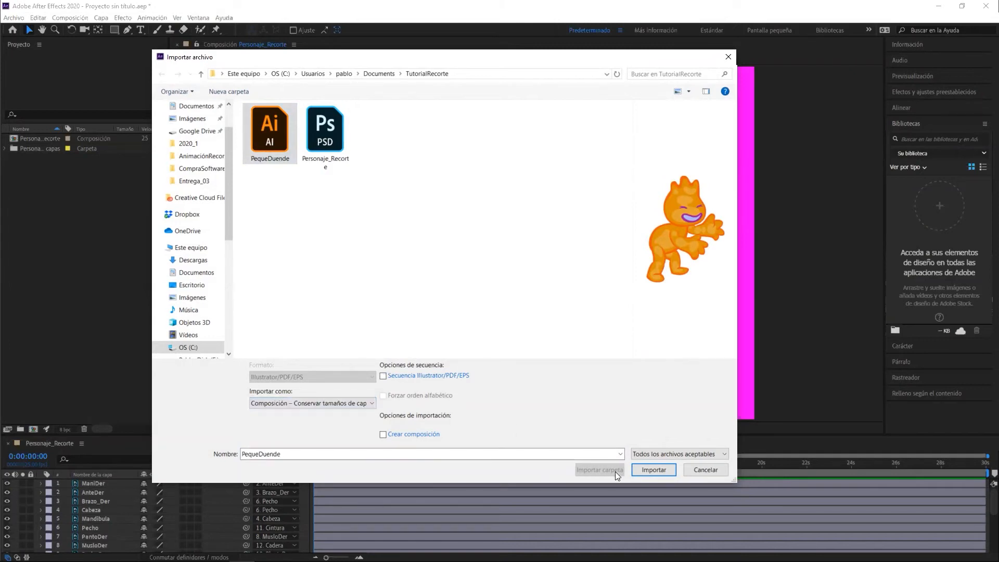
pyautogui.click(649, 470)
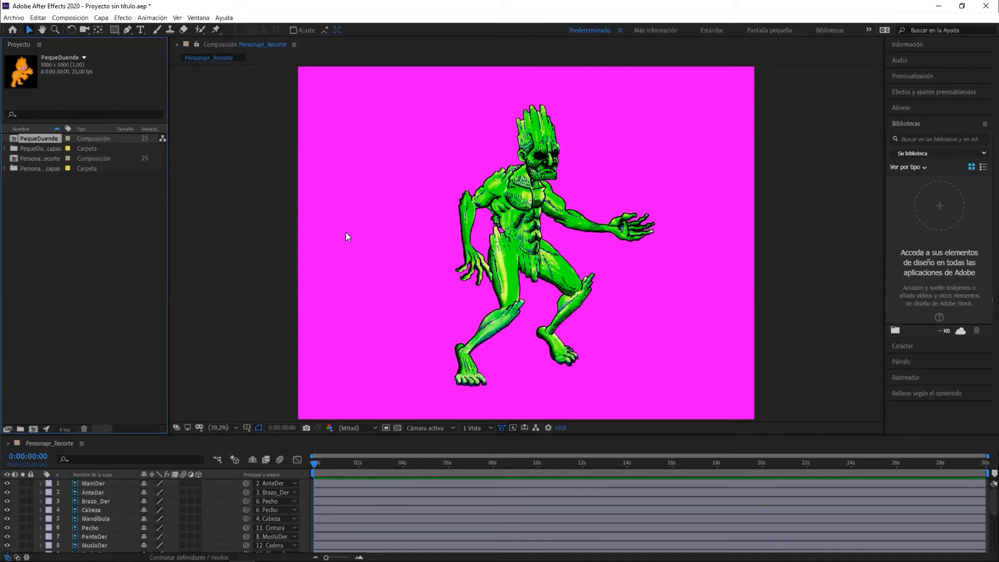
pyautogui.doubleClick(14, 141)
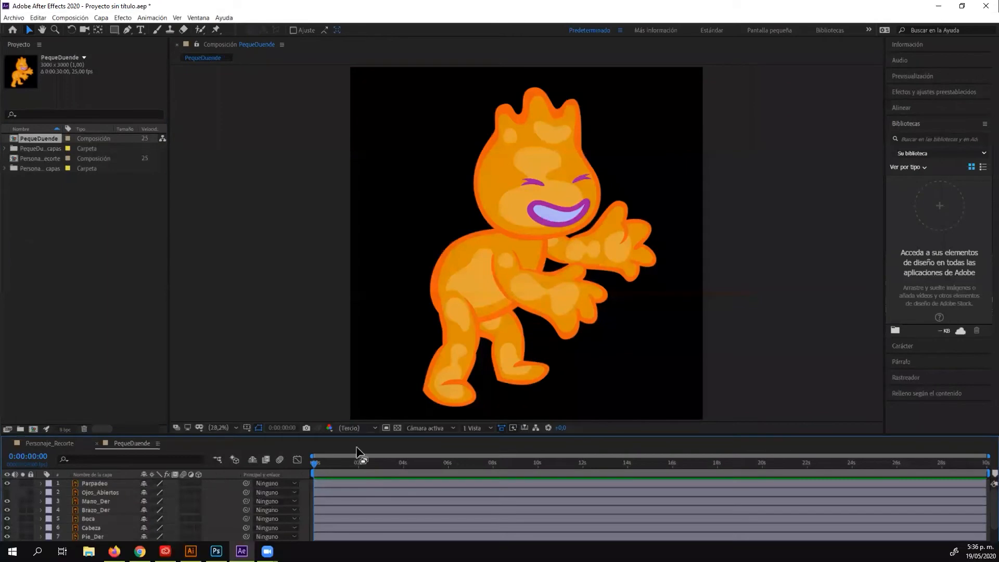
pyautogui.moveTo(359, 435); pyautogui.dragTo(359, 368)
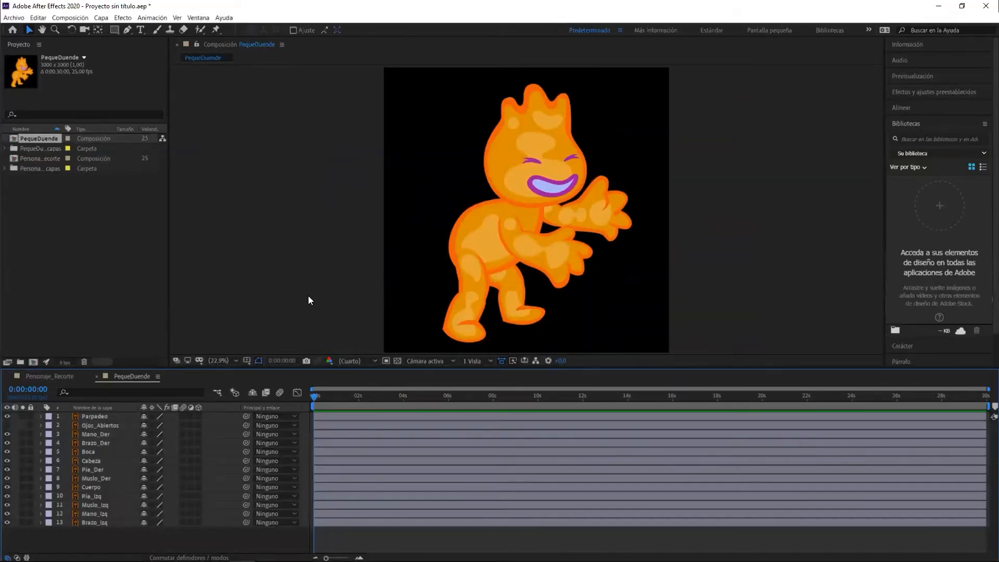
# Move the Pie_Der anchor point up to the knee joint and test-rotate the lower leg
pyautogui.click(459, 333)
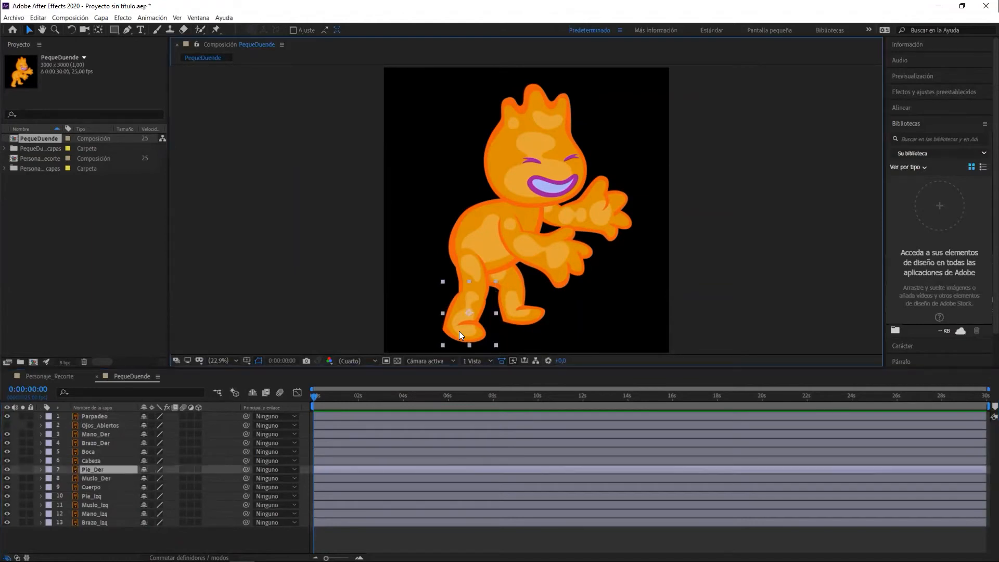
pyautogui.press('y')
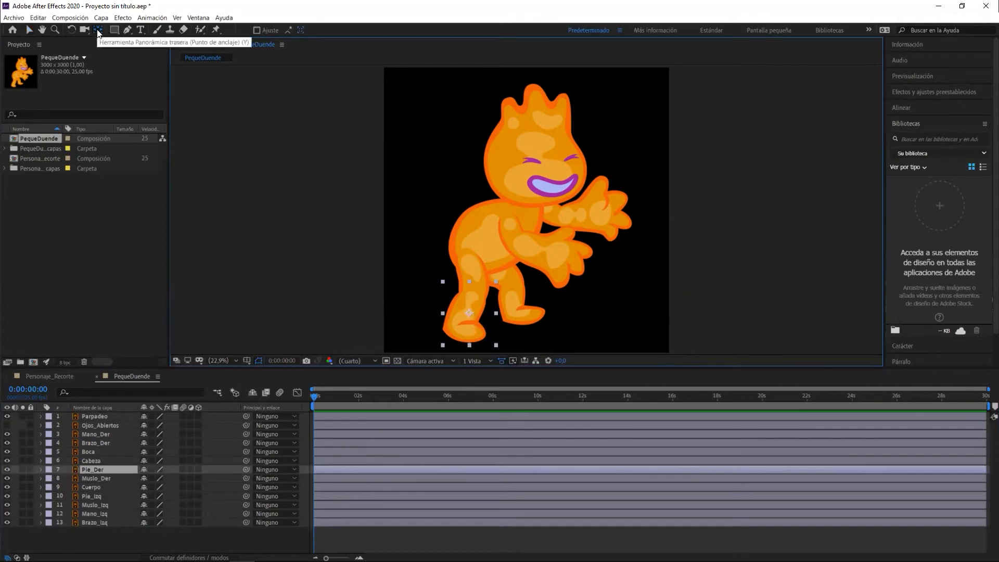
pyautogui.click(468, 314)
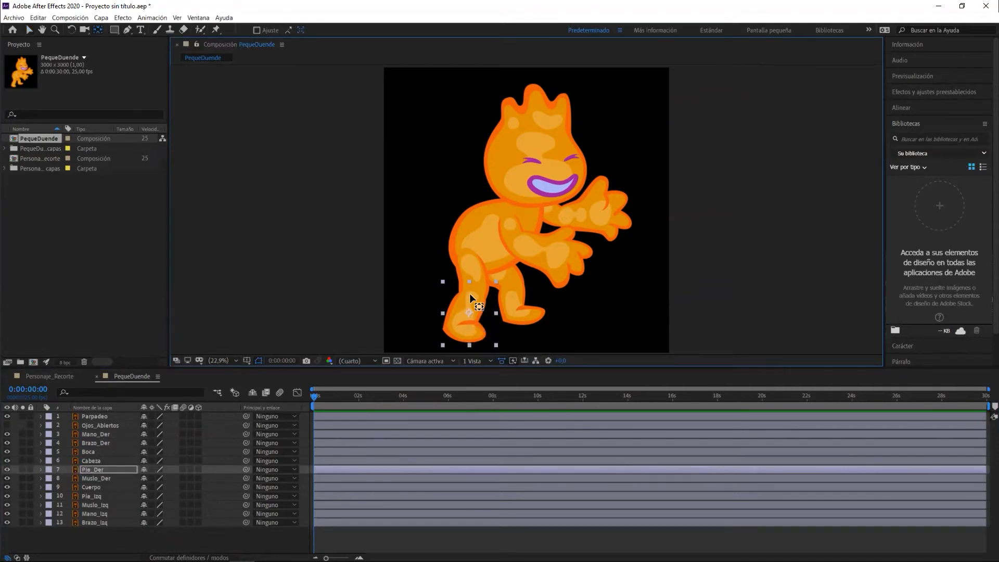
pyautogui.moveTo(468, 312); pyautogui.dragTo(470, 294)
pyautogui.press('w')
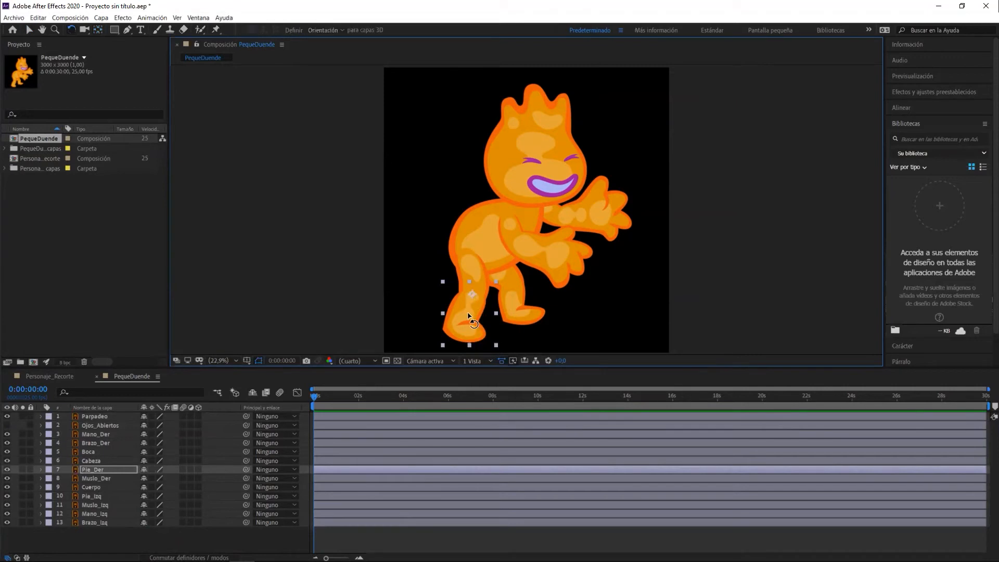
pyautogui.moveTo(460, 312); pyautogui.dragTo(457, 314)
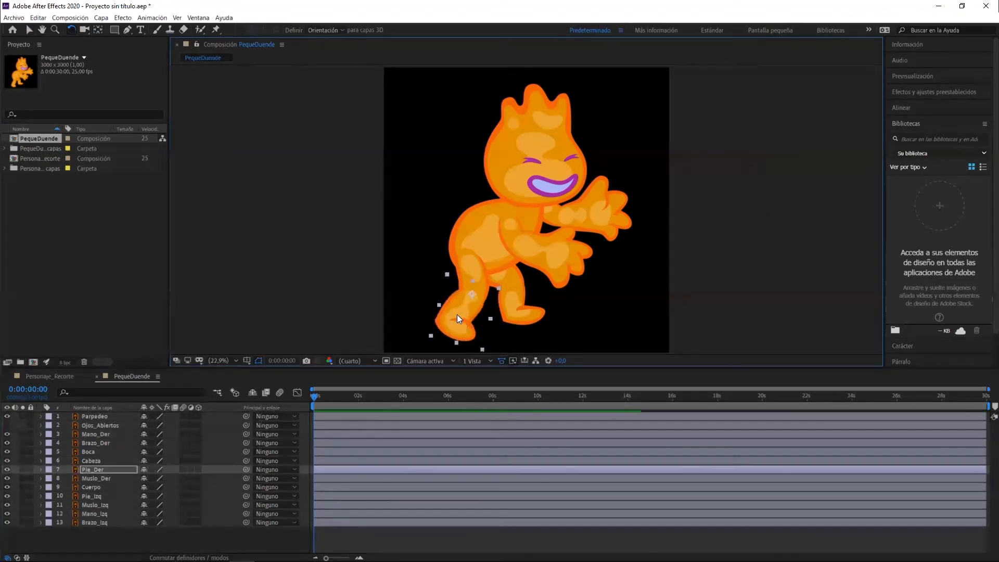
# Move the Muslo_Der anchor point up to the hip, test-rotate the thigh, and undo the rotation
pyautogui.click(473, 267)
pyautogui.press('y')
pyautogui.moveTo(470, 280); pyautogui.dragTo(465, 255)
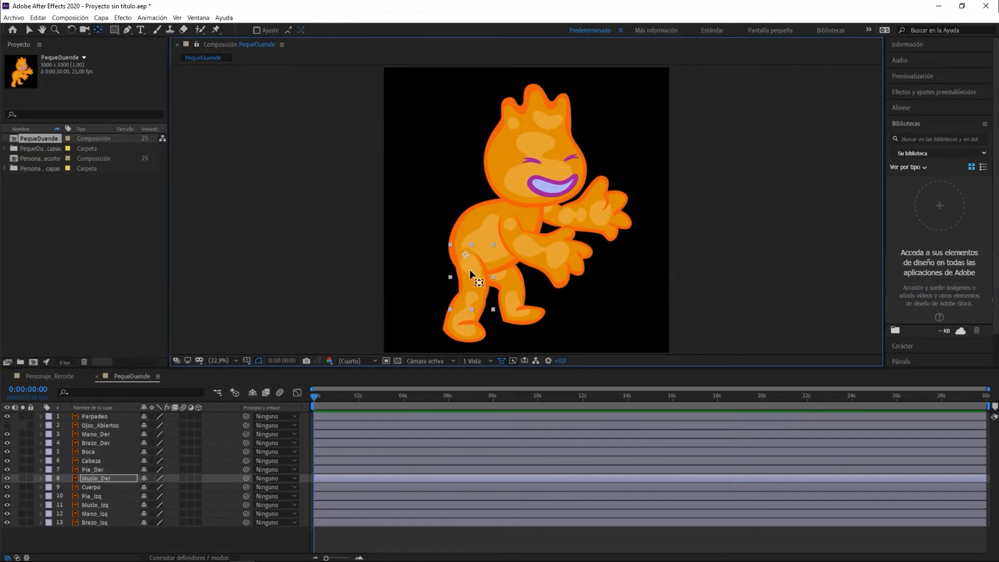
pyautogui.press('w')
pyautogui.moveTo(475, 274); pyautogui.dragTo(453, 280)
pyautogui.hotkey('ctrl', 'z')
# Move the Pie_Izq anchor point up towards the knee, test-rotate the lower leg, and undo the rotation
pyautogui.click(522, 316)
pyautogui.press('y')
pyautogui.moveTo(519, 301); pyautogui.dragTo(513, 281)
pyautogui.press('w')
pyautogui.moveTo(529, 341); pyautogui.dragTo(492, 338)
pyautogui.hotkey('ctrl', 'z')
# Try two other knee positions for the Pie_Izq anchor point, test-rotating the lower leg and undoing each rotation
pyautogui.scroll(4, 526, 298)
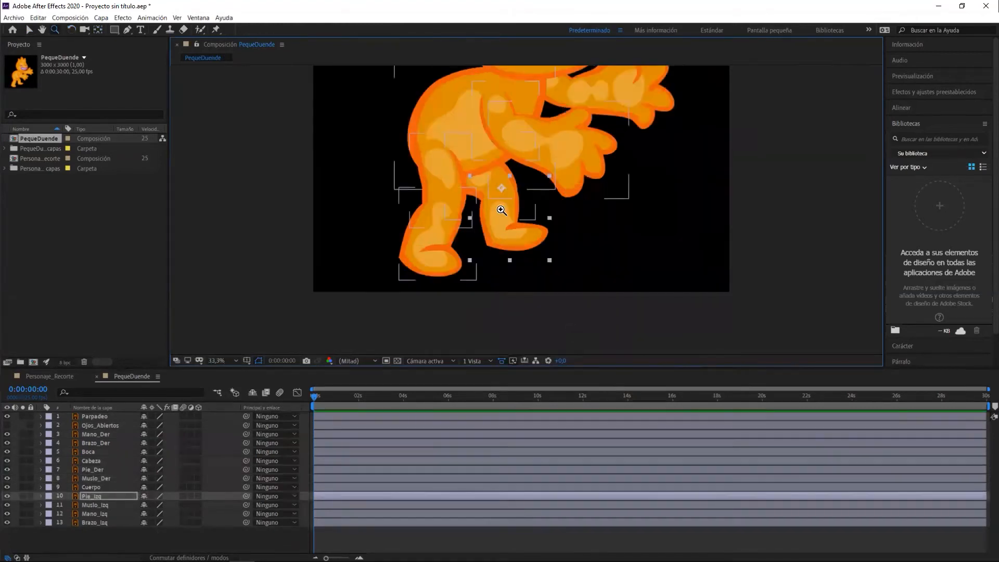
pyautogui.press('y')
pyautogui.moveTo(528, 143); pyautogui.dragTo(542, 149)
pyautogui.press('w')
pyautogui.moveTo(551, 204); pyautogui.dragTo(451, 193)
pyautogui.hotkey('ctrl', 'z')
pyautogui.press('v')
pyautogui.moveTo(530, 214); pyautogui.dragTo(530, 217)
pyautogui.hotkey('ctrl', 'z')
pyautogui.press('y')
pyautogui.moveTo(541, 149); pyautogui.dragTo(524, 179)
pyautogui.press('w')
pyautogui.moveTo(534, 223); pyautogui.dragTo(479, 221)
pyautogui.hotkey('ctrl', 'z')
# Try shifting the Pie_Izq anchor point higher on the knee, checking each position with a test rotation that is undone
pyautogui.press('y')
pyautogui.moveTo(525, 179); pyautogui.dragTo(537, 169)
pyautogui.press('w')
pyautogui.moveTo(544, 302); pyautogui.dragTo(466, 275)
pyautogui.hotkey('ctrl', 'z')
pyautogui.press('y')
pyautogui.moveTo(537, 169); pyautogui.dragTo(539, 157)
pyautogui.press('w')
pyautogui.moveTo(571, 292); pyautogui.dragTo(446, 216)
pyautogui.hotkey('ctrl', 'z')
pyautogui.press('y')
pyautogui.press('w')
pyautogui.moveTo(544, 164); pyautogui.dragTo(475, 273)
pyautogui.hotkey('ctrl', 'z')
# Test small up-and-down shifts of the Pie_Izq anchor point at the knee, undoing every test rotation
pyautogui.press('y')
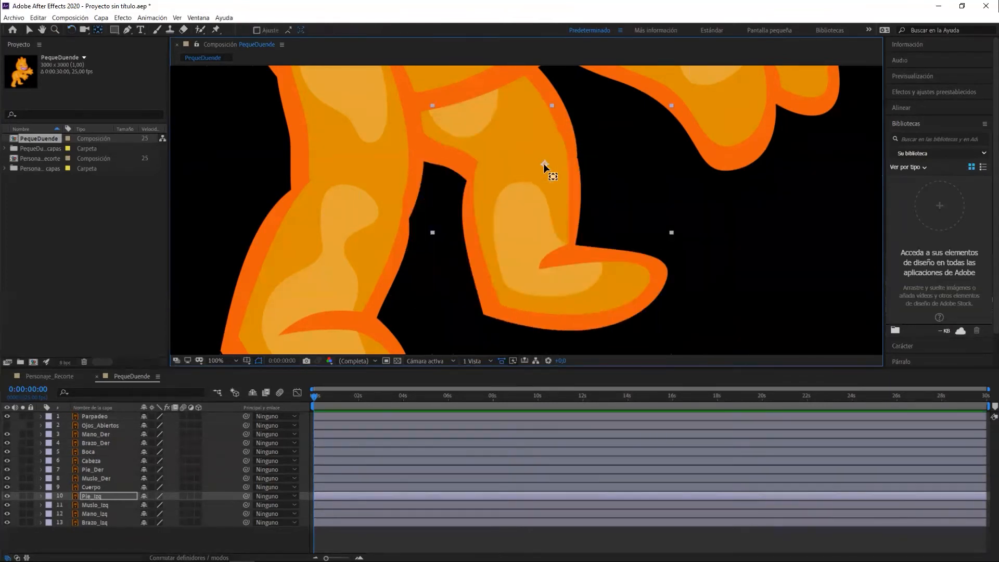
pyautogui.press('w')
pyautogui.moveTo(567, 260); pyautogui.dragTo(453, 241)
pyautogui.hotkey('ctrl', 'z')
pyautogui.press('y')
pyautogui.moveTo(548, 155); pyautogui.dragTo(550, 148)
pyautogui.press('w')
pyautogui.moveTo(551, 257); pyautogui.dragTo(452, 253)
pyautogui.hotkey('ctrl', 'z')
pyautogui.press('y')
pyautogui.moveTo(550, 151); pyautogui.dragTo(550, 157)
pyautogui.press('w')
pyautogui.moveTo(486, 259); pyautogui.dragTo(513, 239)
pyautogui.hotkey('ctrl', 'z')
# Nudge the Pie_Izq anchor point sideways to the centre of the knee, test-rotate the lower leg, and undo the rotation
pyautogui.press('y')
pyautogui.moveTo(550, 158); pyautogui.dragTo(540, 159)
pyautogui.press('w')
pyautogui.moveTo(550, 235); pyautogui.dragTo(462, 238)
pyautogui.hotkey('ctrl', 'z')
# Place the Muslo_Izq anchor point at the hip, briefly isolating the layer, then test-rotate the thigh and undo the rotation
pyautogui.moveTo(588, 168); pyautogui.dragTo(676, 273)
pyautogui.click(628, 180)
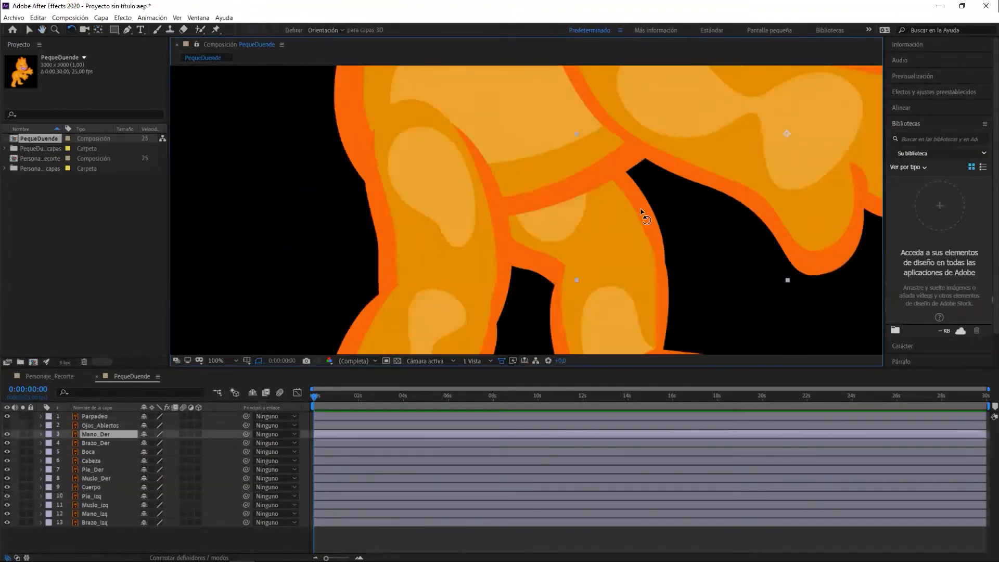
pyautogui.scroll(-1, 640, 204)
pyautogui.click(618, 212)
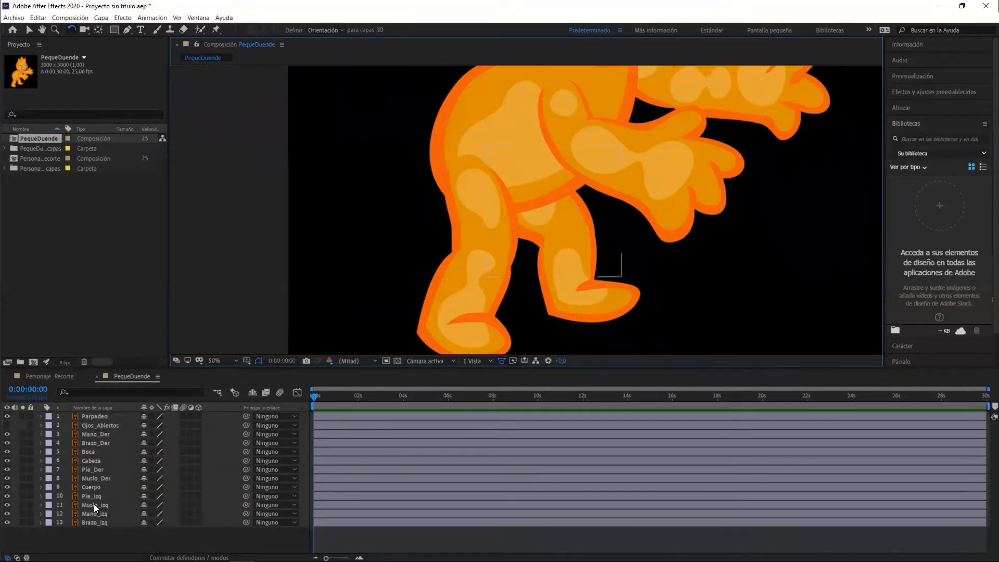
pyautogui.click(553, 212)
pyautogui.press('y')
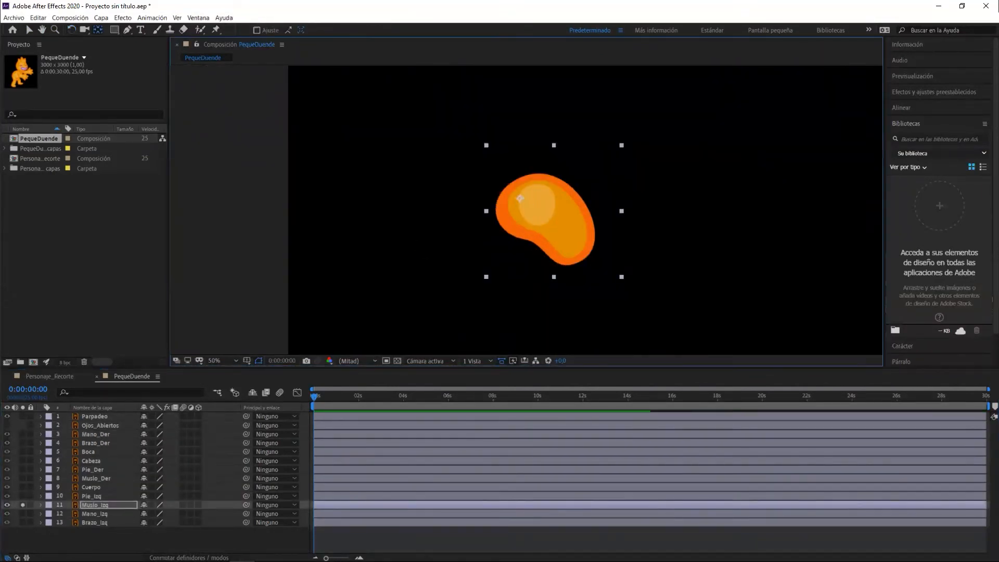
pyautogui.press('w')
pyautogui.hotkey('ctrl', 'z')
pyautogui.moveTo(576, 211); pyautogui.dragTo(550, 217)
pyautogui.hotkey('ctrl', 'z')
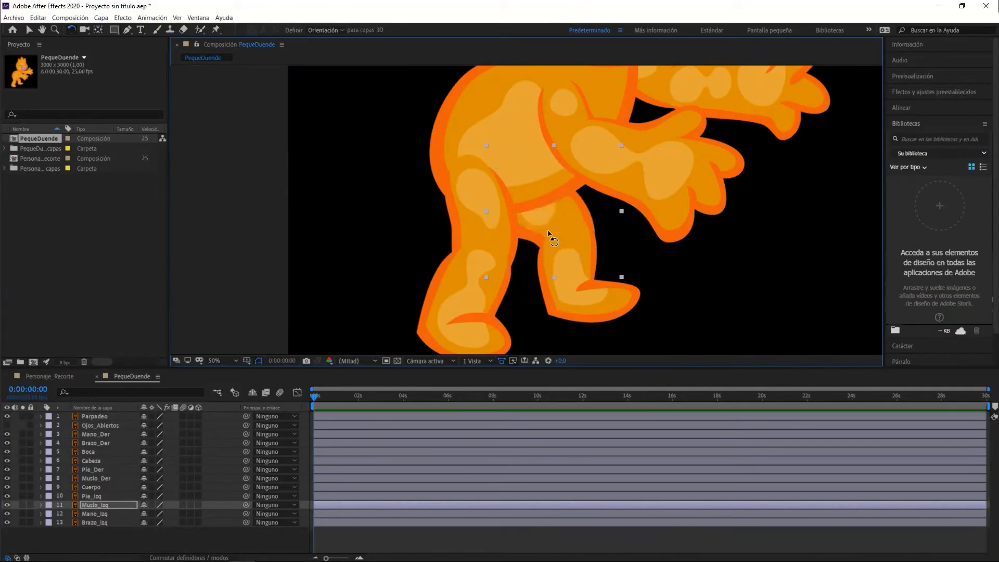
pyautogui.scroll(-3, 570, 211)
pyautogui.scroll(2, 571, 213)
pyautogui.press('y')
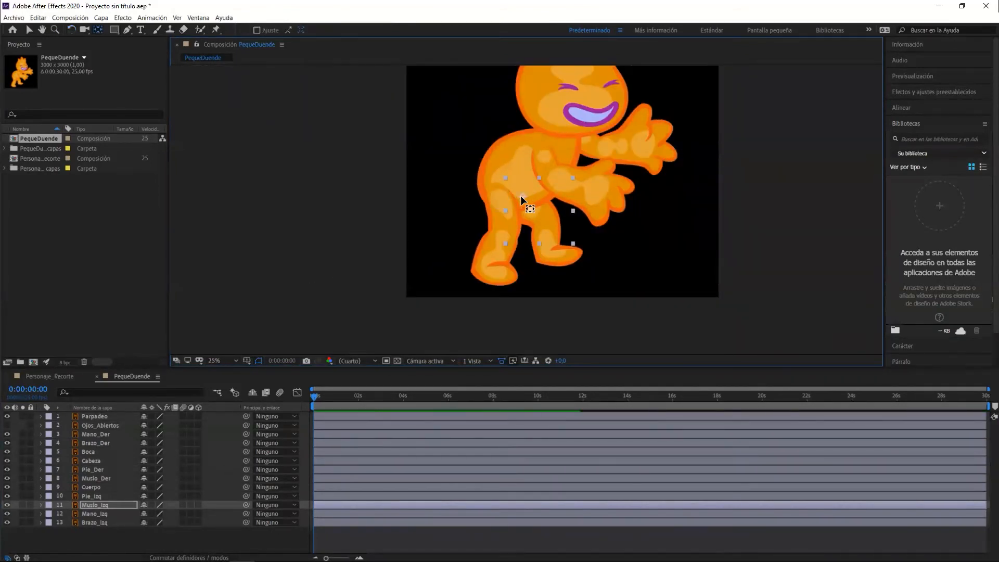
pyautogui.press('w')
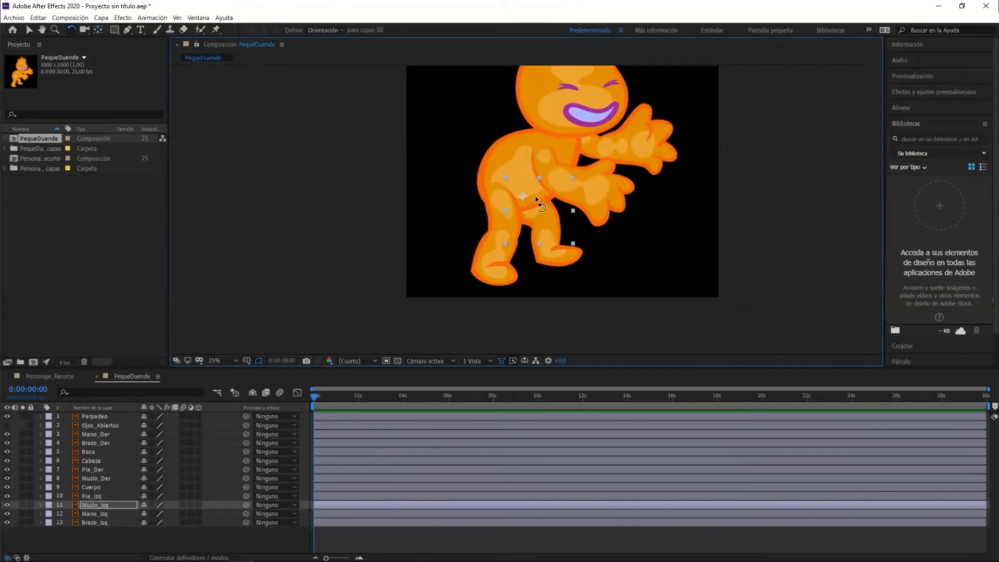
# Move the Mano_Der anchor point to the elbow, test-rotate the forearm, and undo the rotations
pyautogui.click(597, 184)
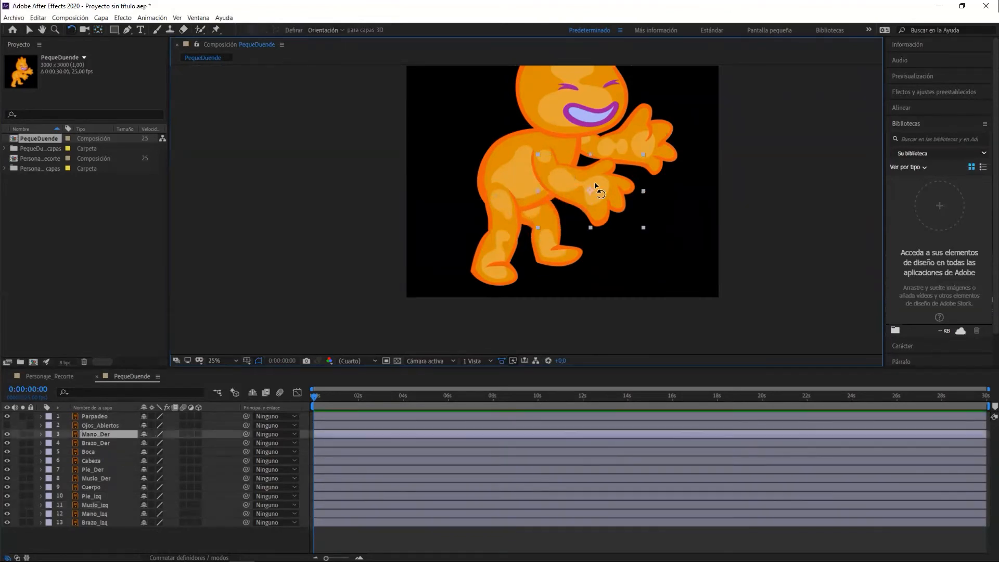
pyautogui.scroll(2, 598, 179)
pyautogui.hotkey('ctrl', 'z')
pyautogui.press('y')
pyautogui.moveTo(548, 227); pyautogui.dragTo(601, 203)
pyautogui.press('w')
pyautogui.hotkey('ctrl', 'z')
pyautogui.press('y')
pyautogui.press('w')
pyautogui.moveTo(627, 265); pyautogui.dragTo(636, 204)
pyautogui.hotkey('ctrl', 'z')
# Try a slightly lower elbow position for the Mano_Der anchor point, test-rotating the forearm and undoing the rotations
pyautogui.press('y')
pyautogui.moveTo(543, 232); pyautogui.dragTo(547, 238)
pyautogui.press('w')
pyautogui.moveTo(612, 260)
pyautogui.mouseDown()
pyautogui.moveTo(602, 297)
pyautogui.moveTo(597, 252)
pyautogui.moveTo(549, 243)
pyautogui.moveTo(625, 247)
pyautogui.moveTo(617, 244)
pyautogui.mouseUp()
pyautogui.hotkey('ctrl', 'z')
pyautogui.press('y')
pyautogui.press('w')
pyautogui.hotkey('ctrl', 'z')
# Fine-tune the Mano_Der anchor point at the centre of the elbow, test-rotate the forearm, and undo the rotation
pyautogui.press('y')
pyautogui.moveTo(548, 243); pyautogui.dragTo(545, 240)
pyautogui.press('w')
pyautogui.moveTo(618, 261)
pyautogui.mouseDown()
pyautogui.moveTo(630, 230)
pyautogui.moveTo(619, 265)
pyautogui.mouseUp()
pyautogui.hotkey('ctrl', 'z')
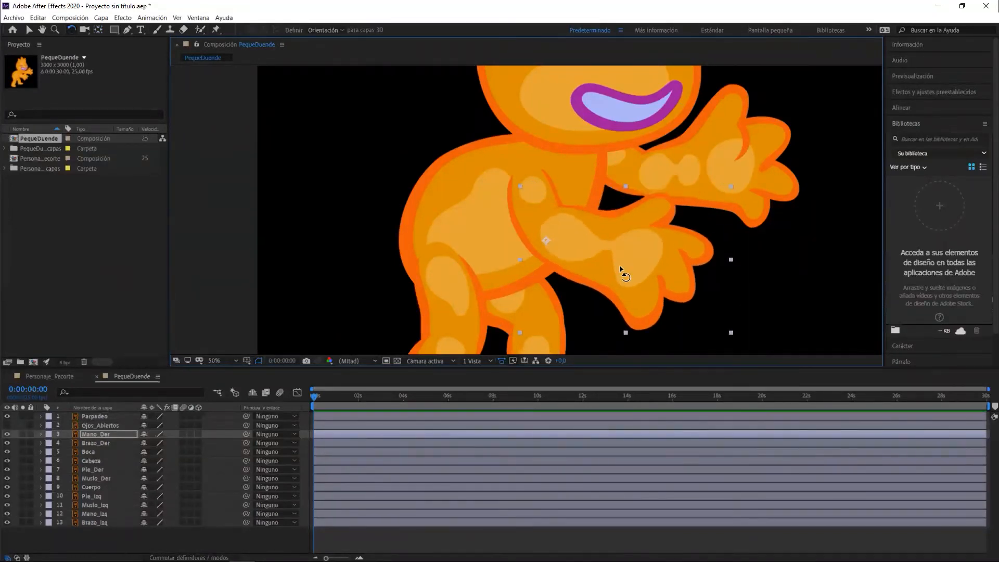
# Move the Mano_Izq anchor point to the elbow, test-rotate the forearm, and undo the rotation
pyautogui.click(724, 166)
pyautogui.press('y')
pyautogui.moveTo(719, 155); pyautogui.dragTo(640, 173)
pyautogui.press('w')
pyautogui.moveTo(744, 191); pyautogui.dragTo(756, 166)
pyautogui.hotkey('ctrl', 'z')
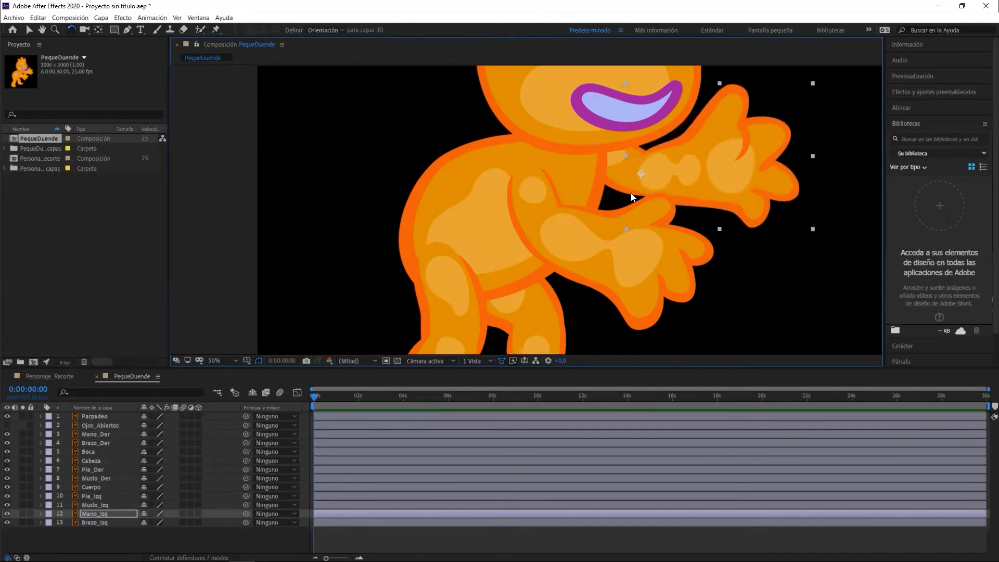
# Move the Brazo_Izq anchor point to the shoulder, isolating the layer temporarily to check it, and test-rotate the arm
pyautogui.click(622, 180)
pyautogui.press('y')
pyautogui.moveTo(616, 171); pyautogui.dragTo(586, 139)
pyautogui.click(22, 522)
pyautogui.click(22, 522)
pyautogui.click(22, 523)
pyautogui.click(22, 522)
pyautogui.press('w')
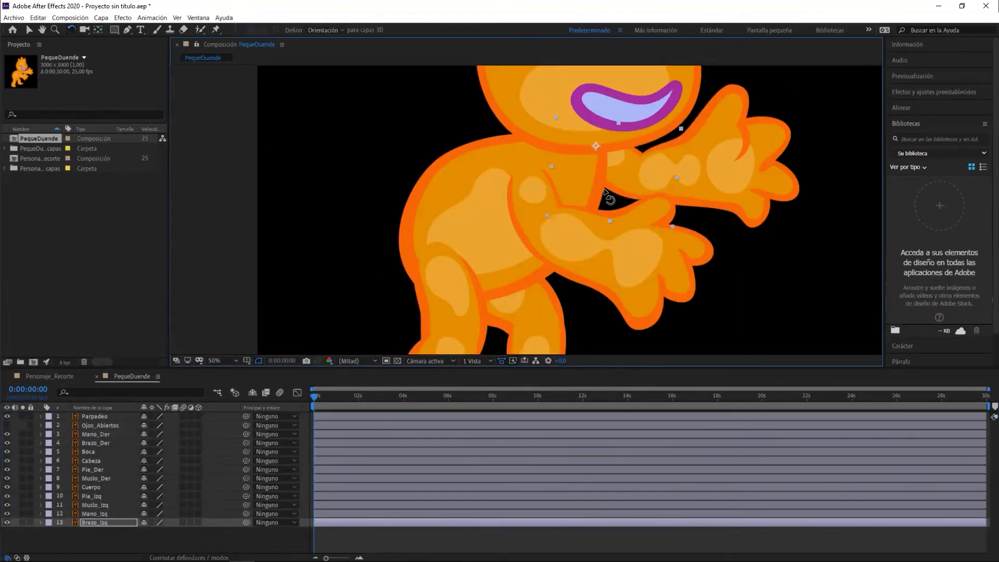
# Adjust the anchor point of the Cabeza head layer, test-rotate the head, and undo the rotation
pyautogui.click(524, 100)
pyautogui.scroll(3, 577, 135)
pyautogui.press('y')
pyautogui.press('w')
pyautogui.moveTo(627, 182); pyautogui.dragTo(598, 182)
pyautogui.hotkey('ctrl', 'z')
# Shift the Boca anchor point within the mouth, test-rotate the mouth, and undo the rotations
pyautogui.click(642, 247)
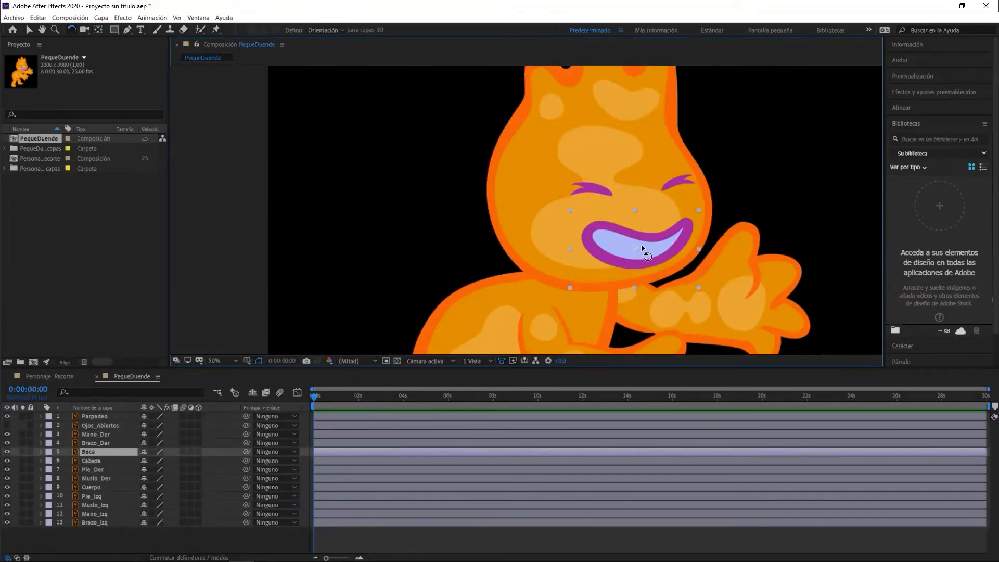
pyautogui.press('y')
pyautogui.moveTo(634, 248); pyautogui.dragTo(652, 239)
pyautogui.press('w')
pyautogui.hotkey('ctrl', 'z')
pyautogui.moveTo(683, 247); pyautogui.dragTo(649, 204)
pyautogui.press('y')
pyautogui.press('w')
pyautogui.moveTo(675, 243); pyautogui.dragTo(680, 234)
pyautogui.hotkey('ctrl', 'z')
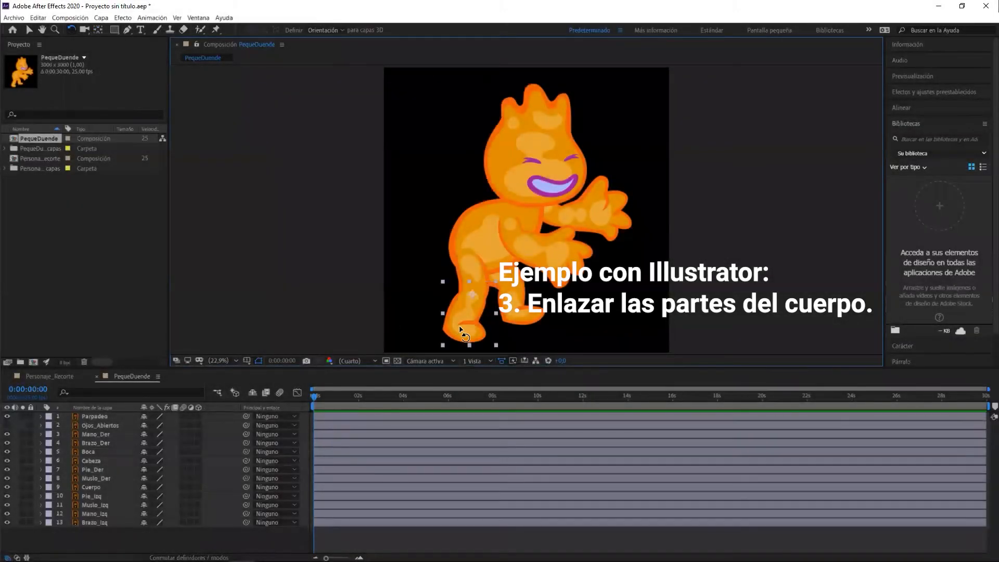
# Parent the Pie_Der layer to Muslo_Der, and Muslo_Der to Cuerpo
pyautogui.click(460, 331)
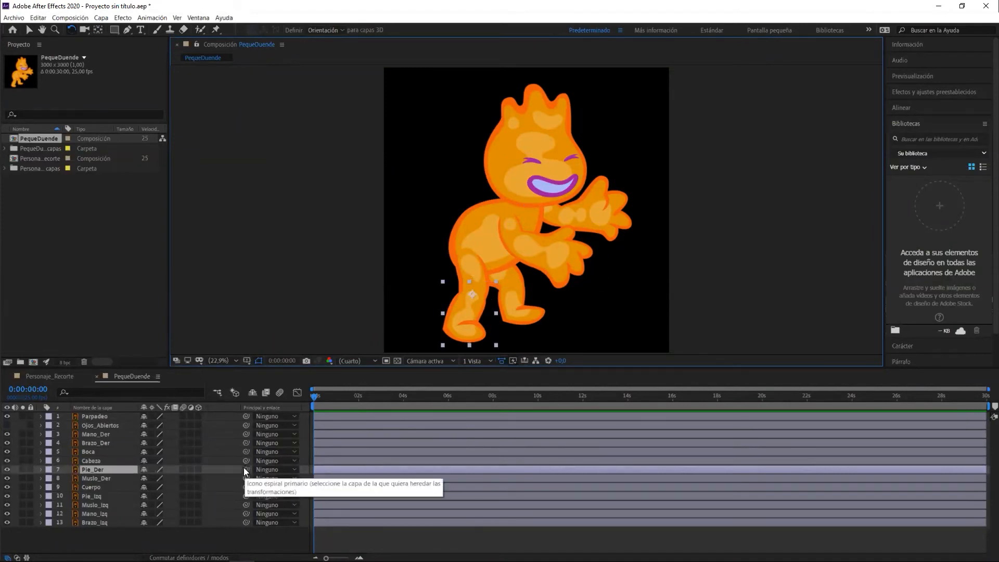
pyautogui.moveTo(246, 469); pyautogui.dragTo(104, 477)
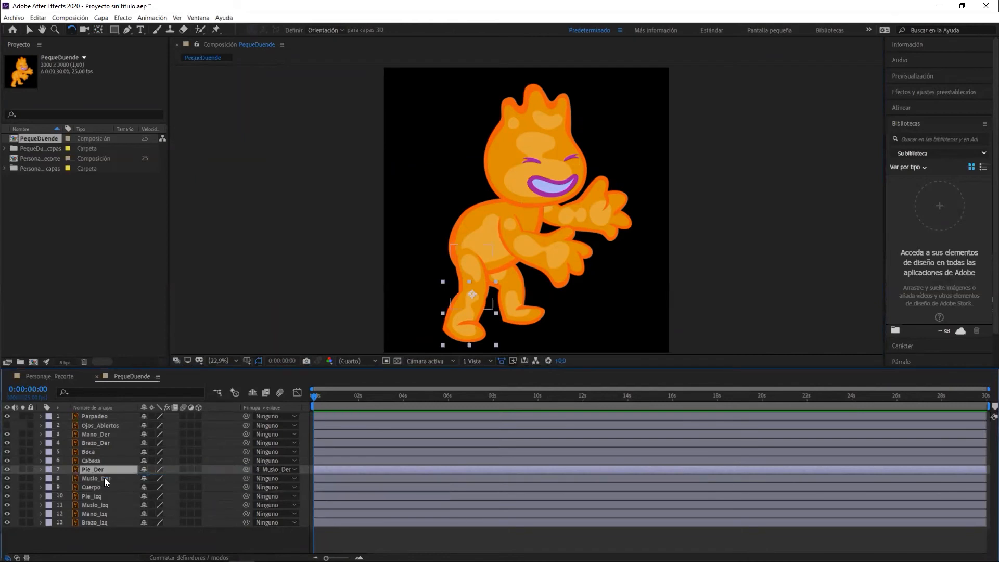
pyautogui.click(105, 478)
pyautogui.moveTo(247, 479); pyautogui.dragTo(101, 489)
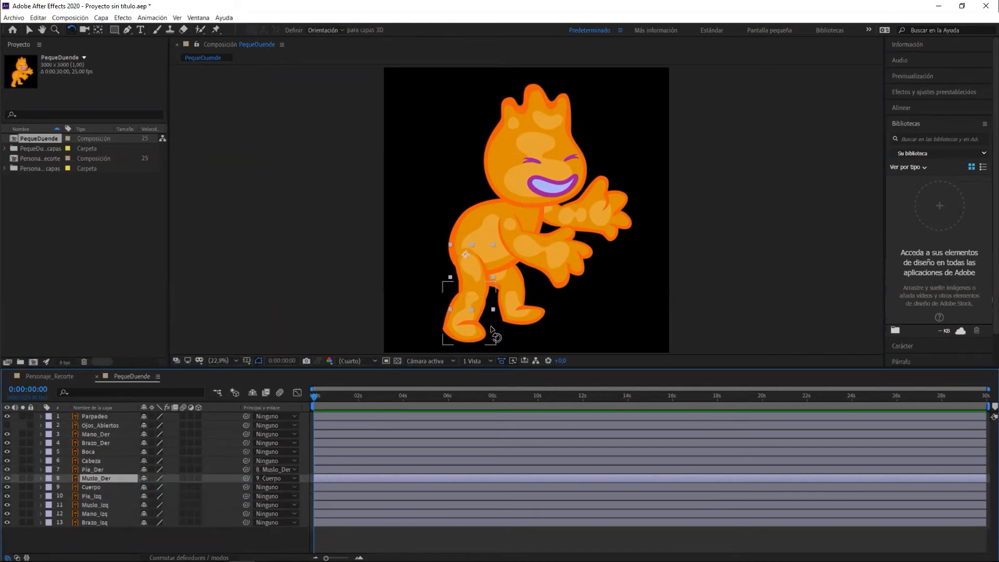
# Parent the Pie_Izq layer to Muslo_Izq, and Muslo_Izq to Cuerpo
pyautogui.click(529, 318)
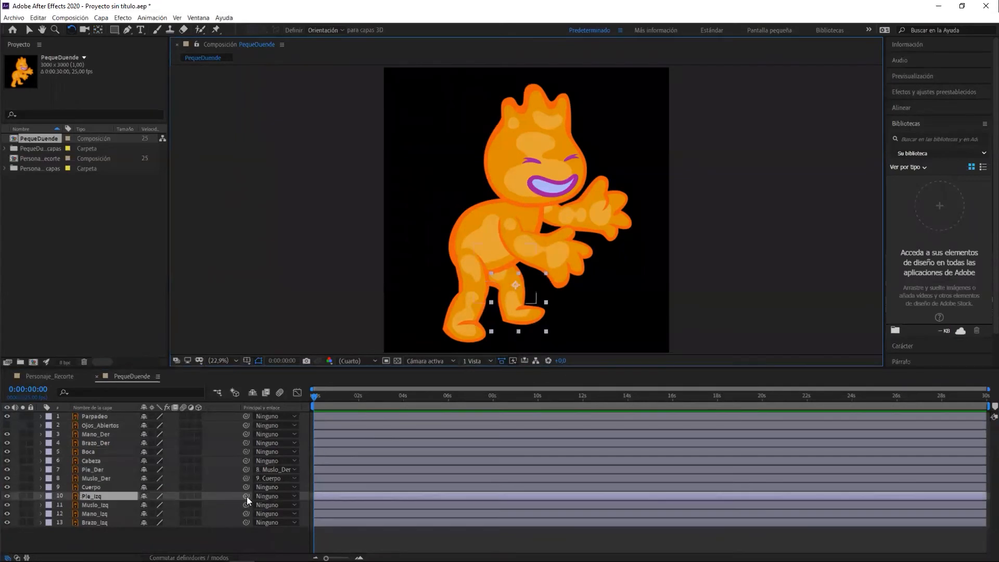
pyautogui.moveTo(245, 495); pyautogui.dragTo(114, 506)
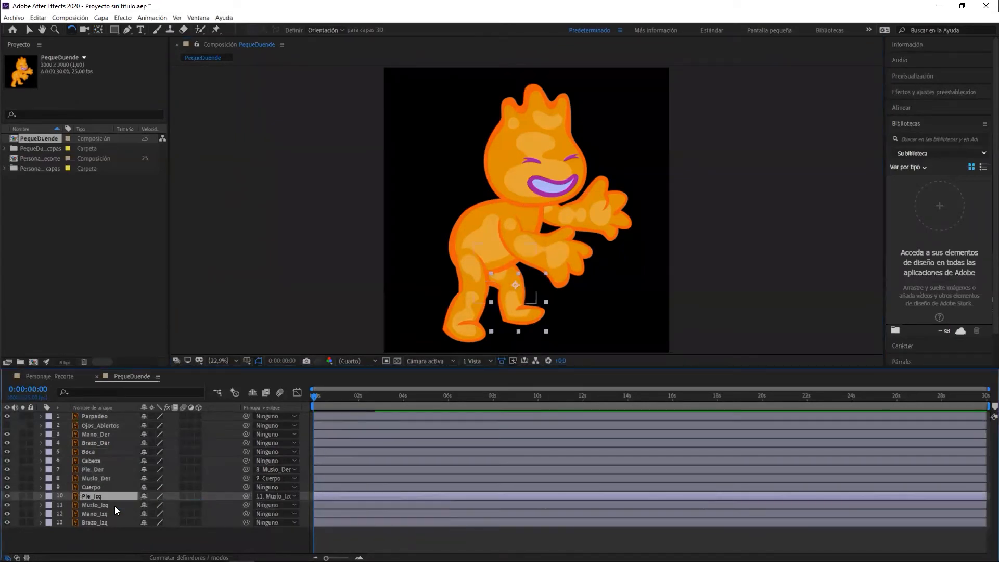
pyautogui.click(131, 505)
pyautogui.moveTo(246, 504); pyautogui.dragTo(99, 486)
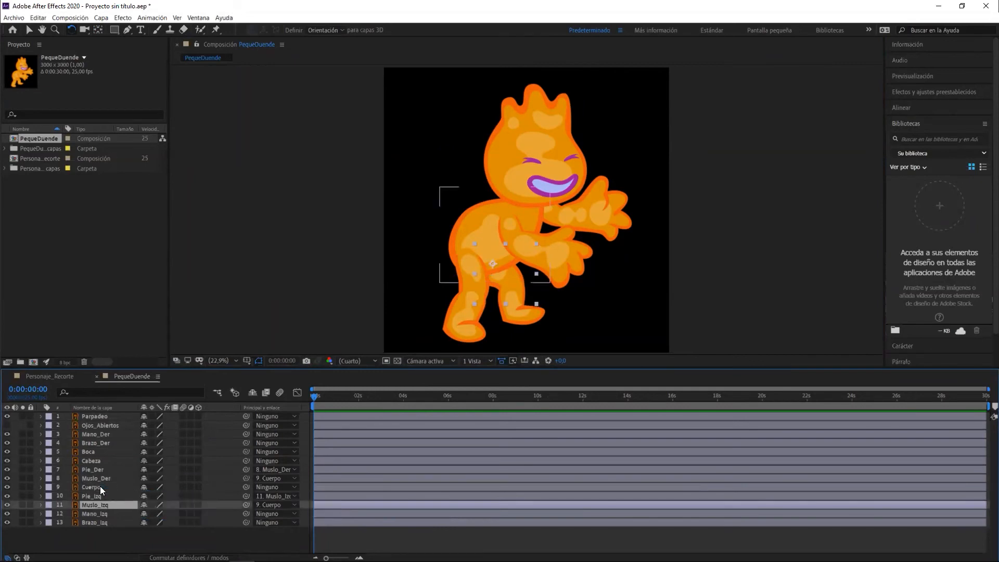
# Parent the Mano_Izq layer to Brazo_Izq, and Brazo_Izq to Cuerpo
pyautogui.click(100, 486)
pyautogui.click(109, 520)
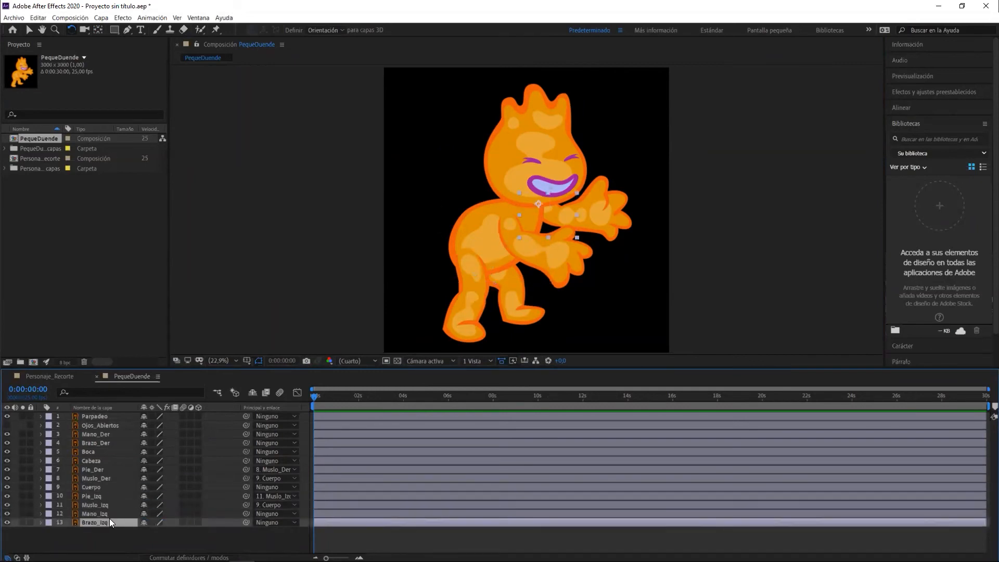
pyautogui.click(113, 514)
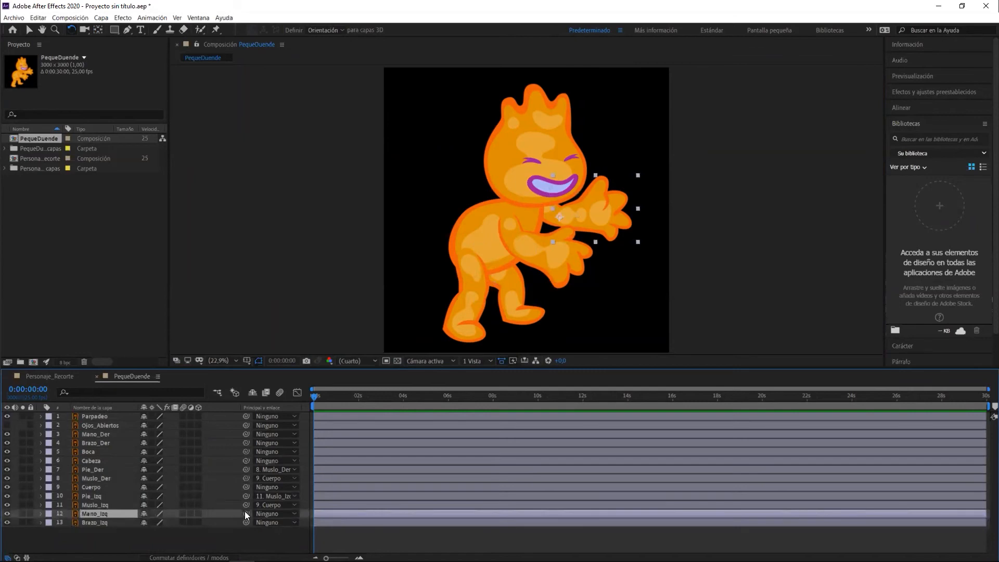
pyautogui.moveTo(111, 523); pyautogui.dragTo(102, 523)
pyautogui.click(102, 523)
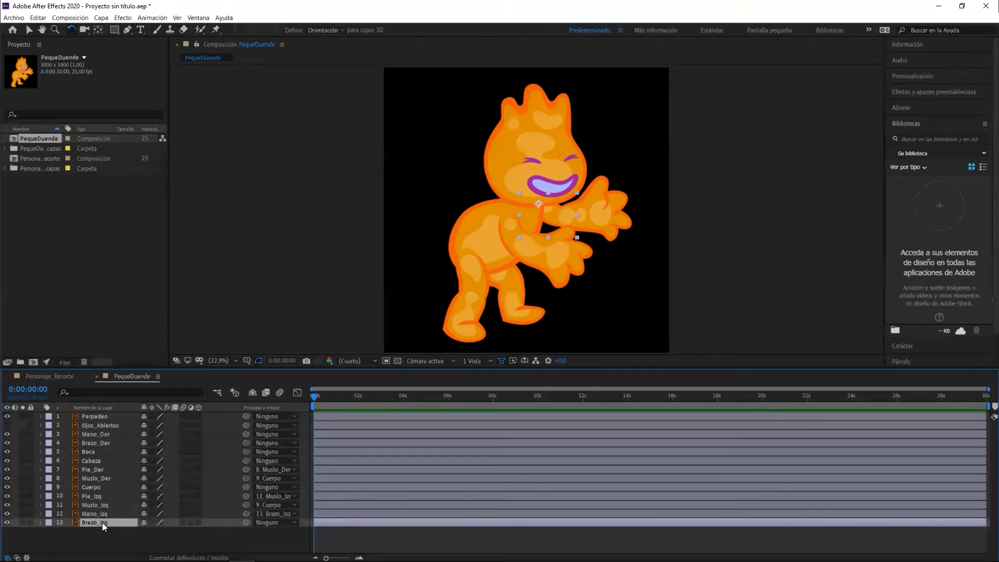
pyautogui.moveTo(243, 521); pyautogui.dragTo(99, 489)
pyautogui.click(97, 486)
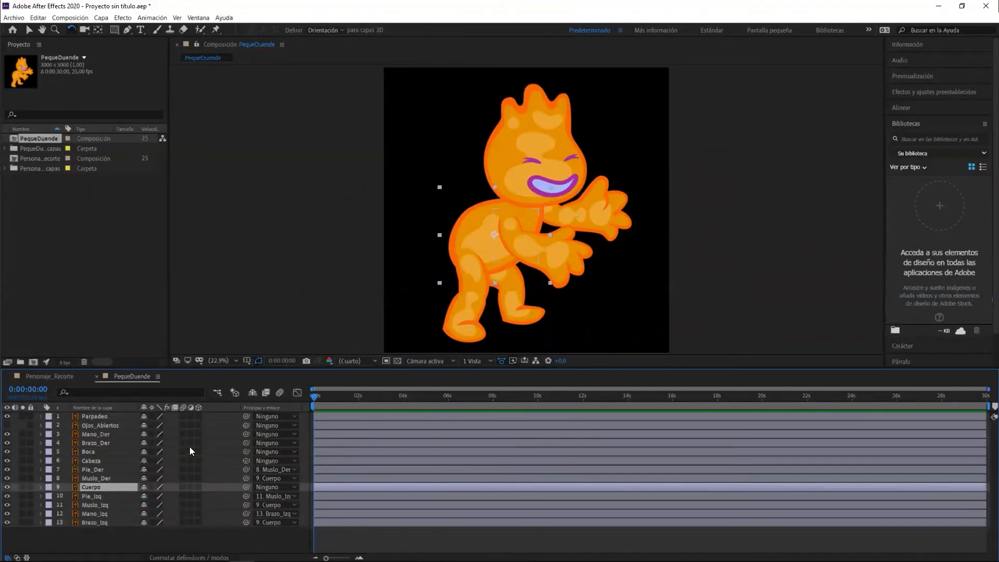
# Parent both eye layers, Parpadeo and Ojos_Abiertos, to the Cabeza layer
pyautogui.click(109, 416)
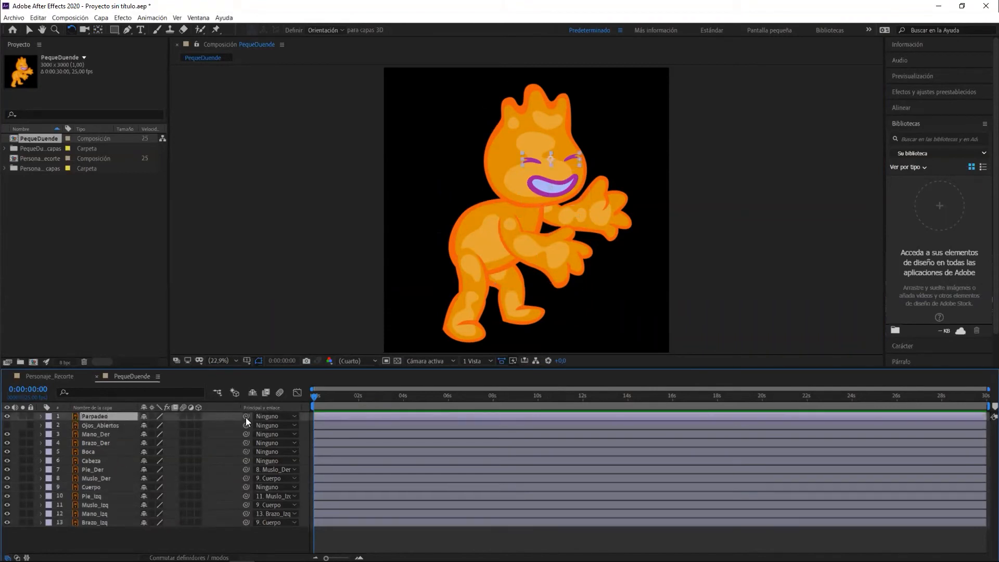
pyautogui.moveTo(247, 417); pyautogui.dragTo(103, 458)
pyautogui.click(105, 425)
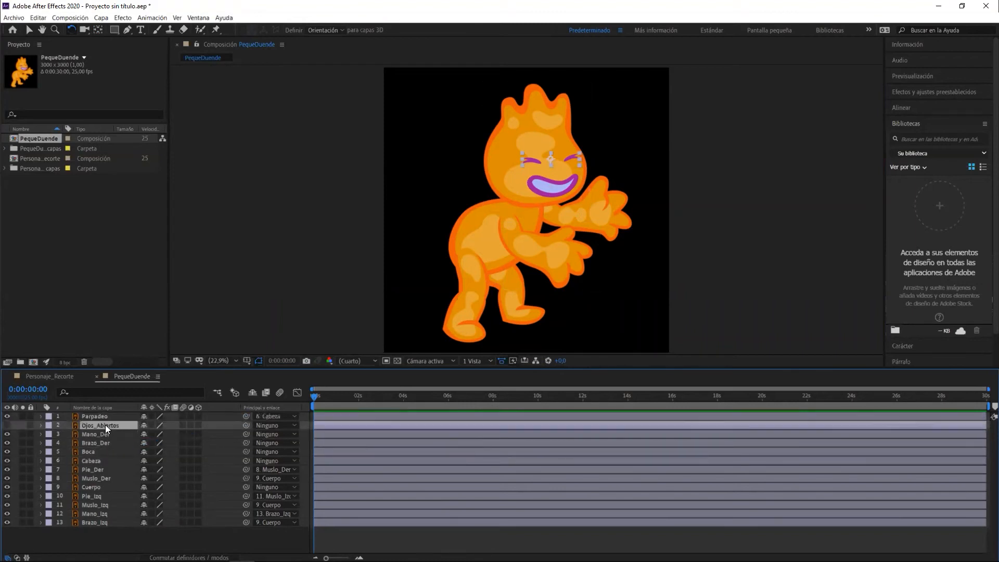
pyautogui.moveTo(246, 425); pyautogui.dragTo(97, 459)
# Parent the Mano_Der layer to Brazo_Der, and Brazo_Der to Cuerpo
pyautogui.click(101, 435)
pyautogui.moveTo(244, 434); pyautogui.dragTo(111, 445)
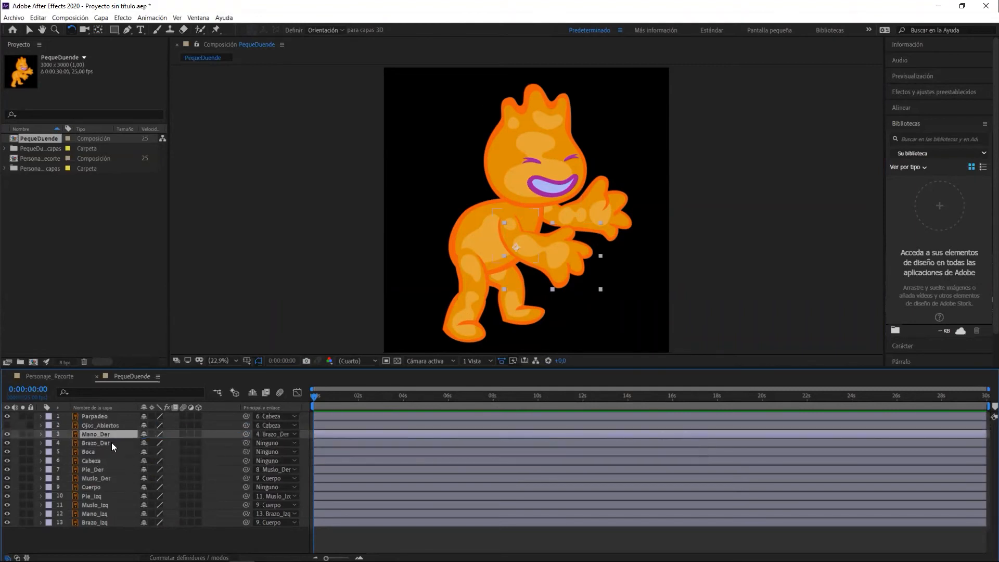
pyautogui.click(111, 447)
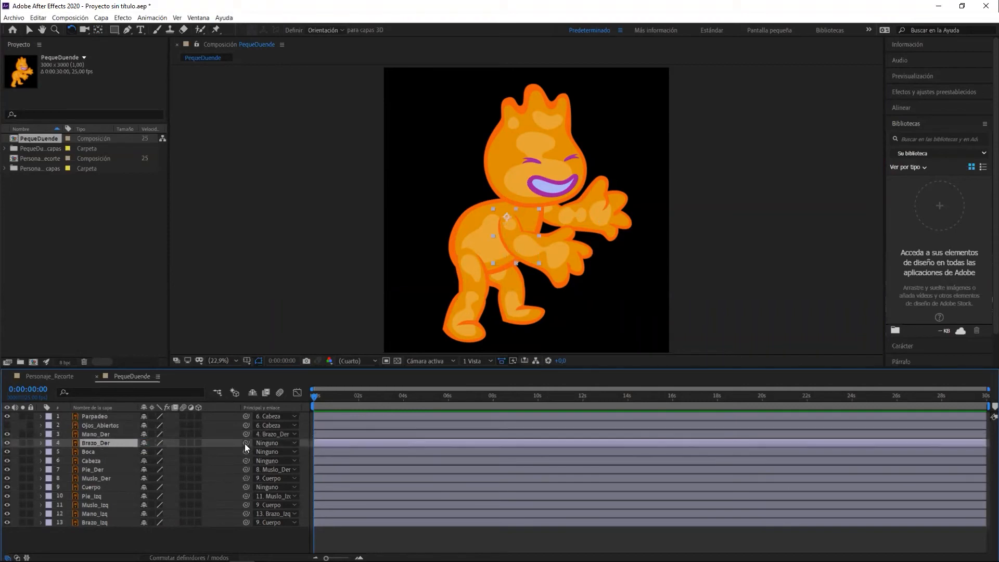
pyautogui.moveTo(247, 446); pyautogui.dragTo(104, 492)
# Parent the Boca layer to Cabeza, and Cabeza to Cuerpo
pyautogui.click(106, 453)
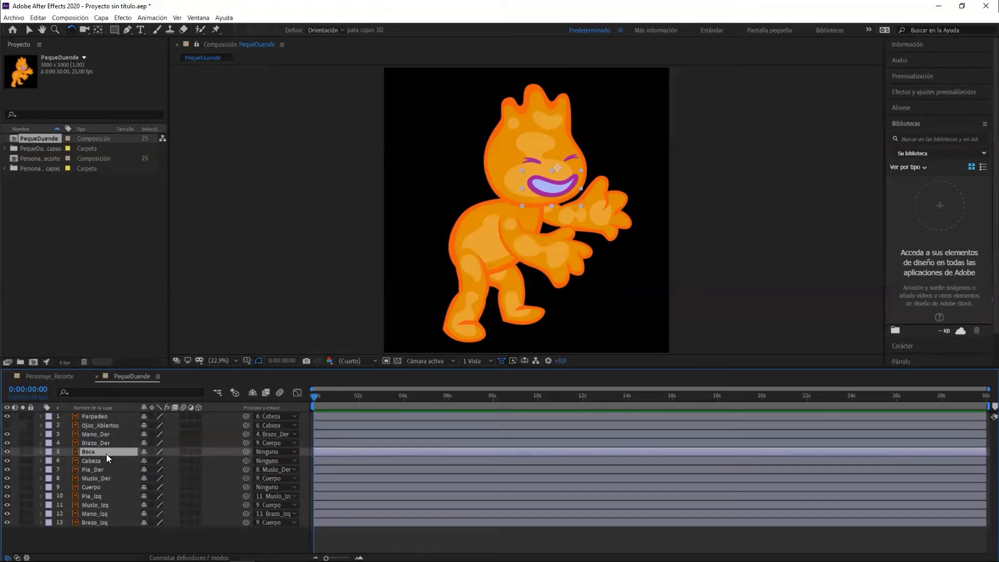
pyautogui.moveTo(246, 454); pyautogui.dragTo(107, 462)
pyautogui.click(107, 468)
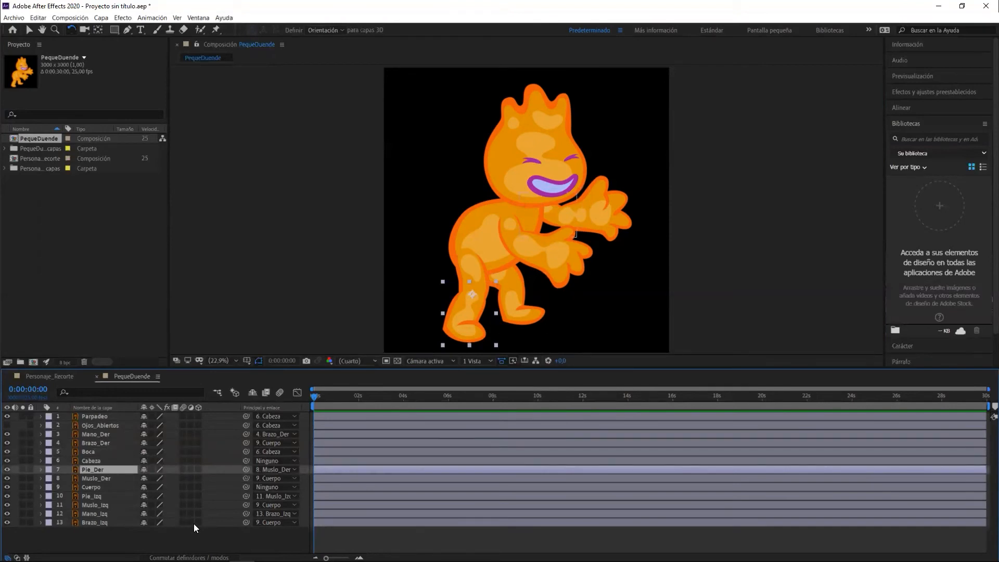
pyautogui.click(97, 459)
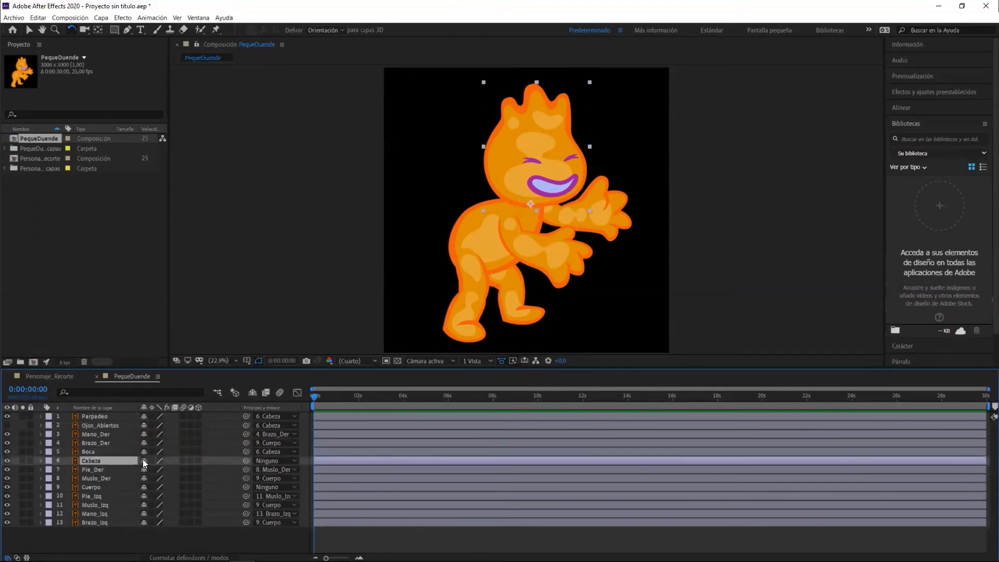
pyautogui.moveTo(245, 461); pyautogui.dragTo(96, 485)
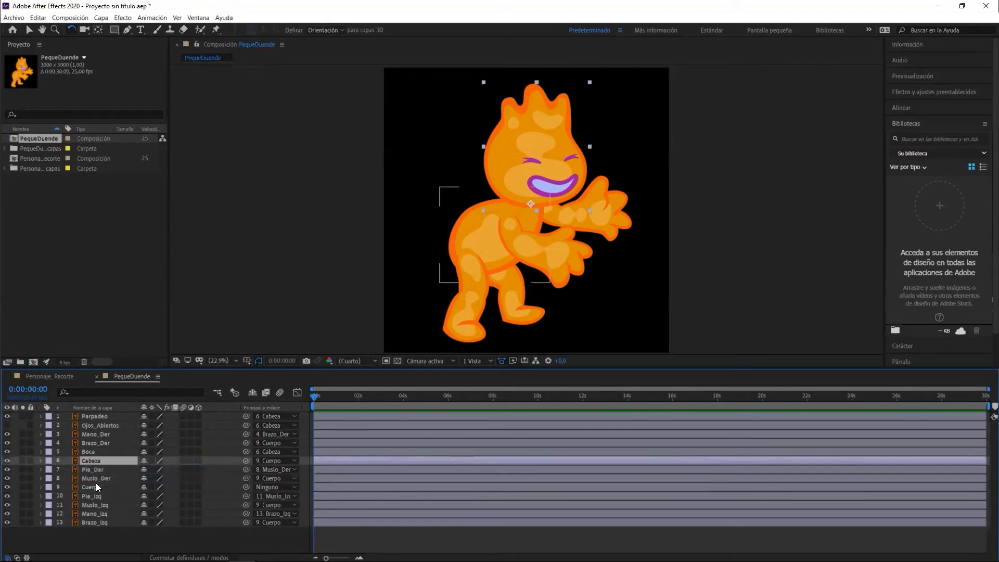
# Test the parenting by moving the Cuerpo layer around the composition and returning it to its original position
pyautogui.click(96, 482)
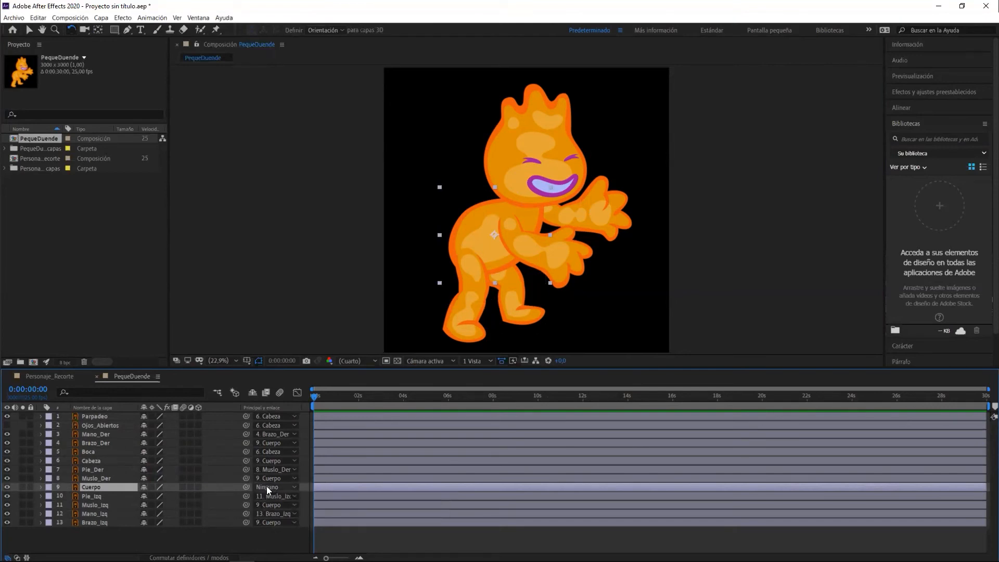
pyautogui.press('v')
pyautogui.moveTo(482, 222); pyautogui.dragTo(441, 192)
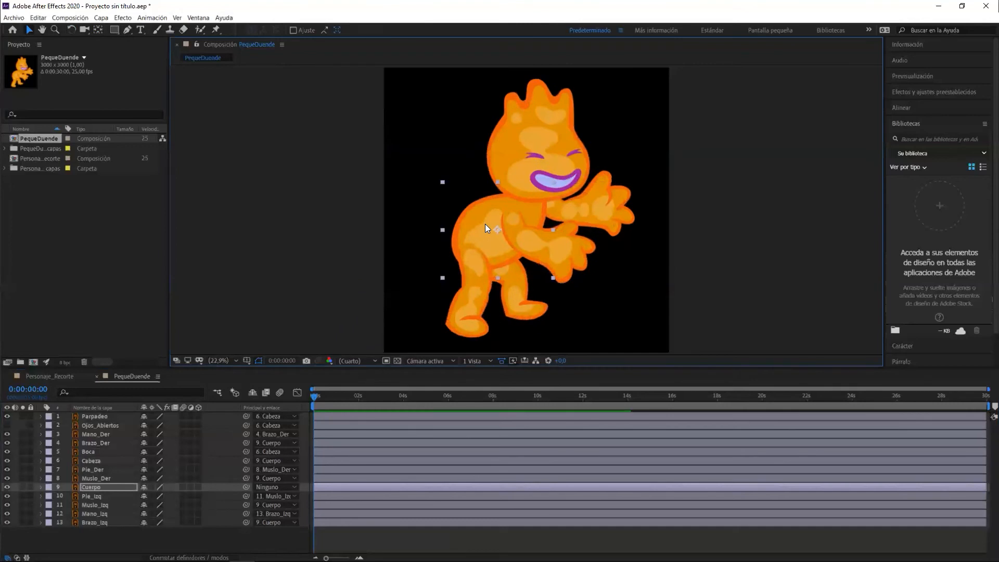
pyautogui.moveTo(487, 228); pyautogui.dragTo(494, 232)
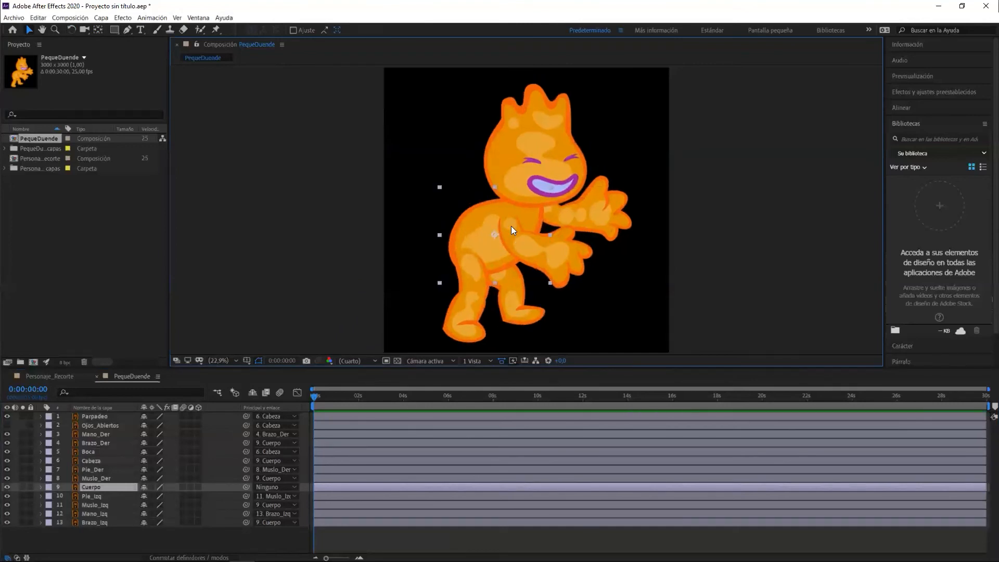
# Test-rotate the Cabeza layer with the Rotation tool and undo the rotation
pyautogui.press('w')
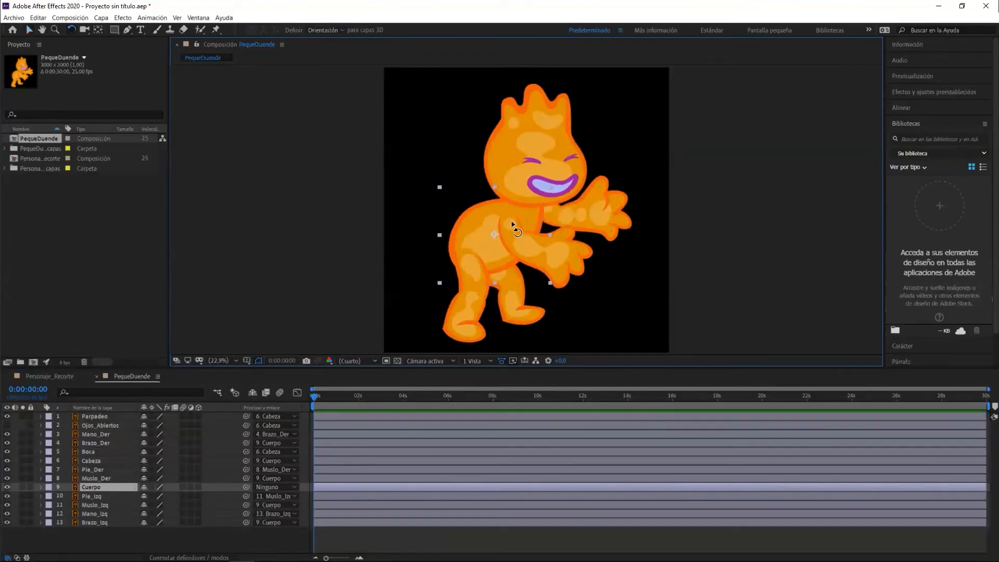
pyautogui.click(494, 124)
pyautogui.moveTo(494, 124); pyautogui.dragTo(566, 138)
pyautogui.hotkey('ctrl', 'z')
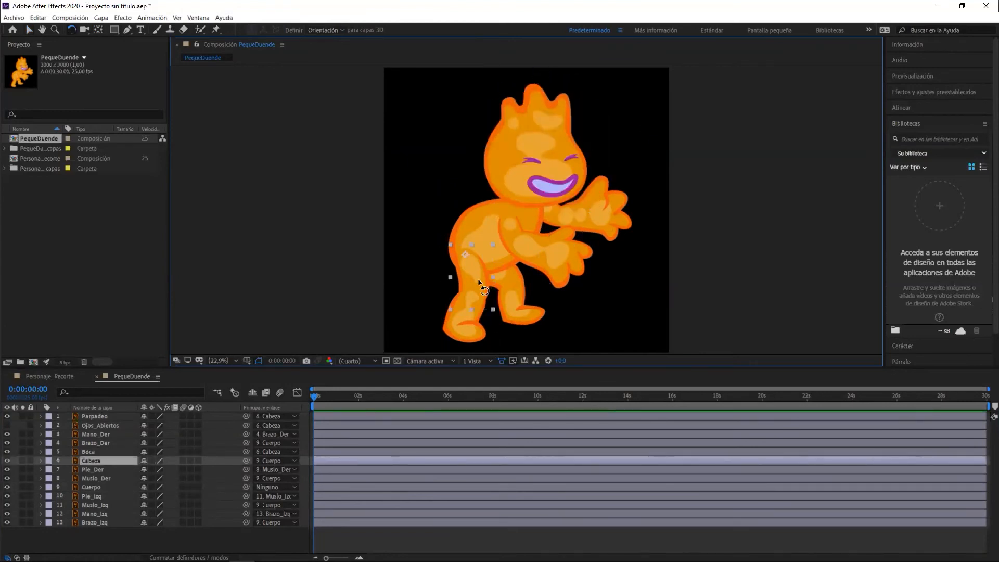
# Test-rotate the Muslo_Der thigh and the Pie_Der foot, undo the rotations, and deselect all layers
pyautogui.click(484, 285)
pyautogui.moveTo(484, 285); pyautogui.dragTo(508, 251)
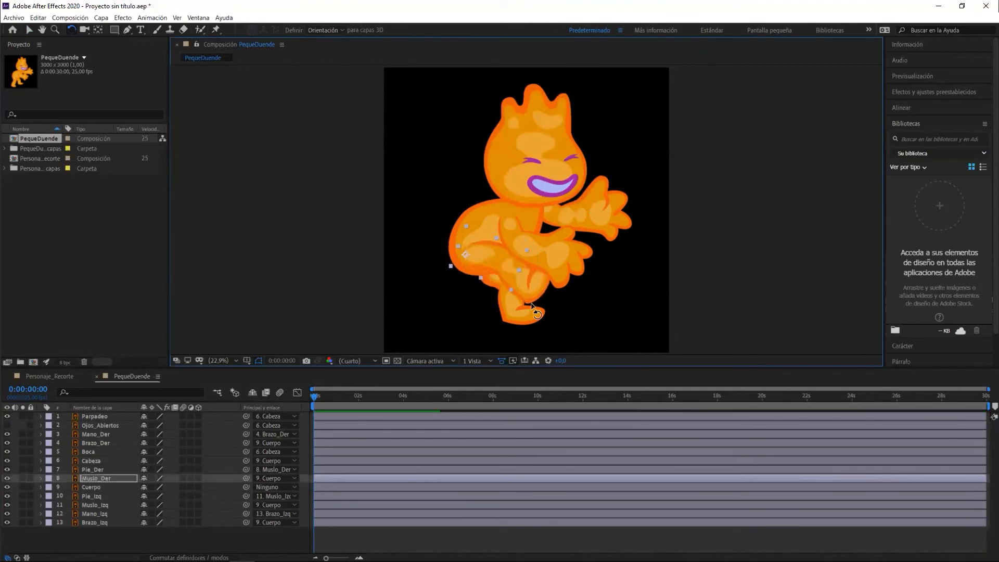
pyautogui.click(489, 311)
pyautogui.moveTo(489, 311); pyautogui.dragTo(465, 313)
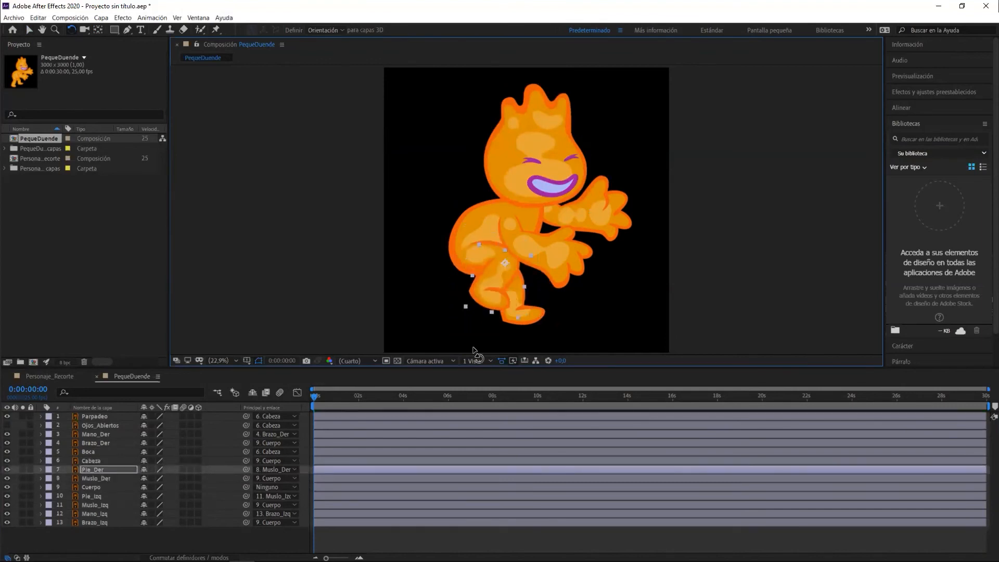
pyautogui.hotkey('ctrl', 'z')
pyautogui.hotkey('ctrl', 'z')
pyautogui.hotkey('ctrl', 'z')
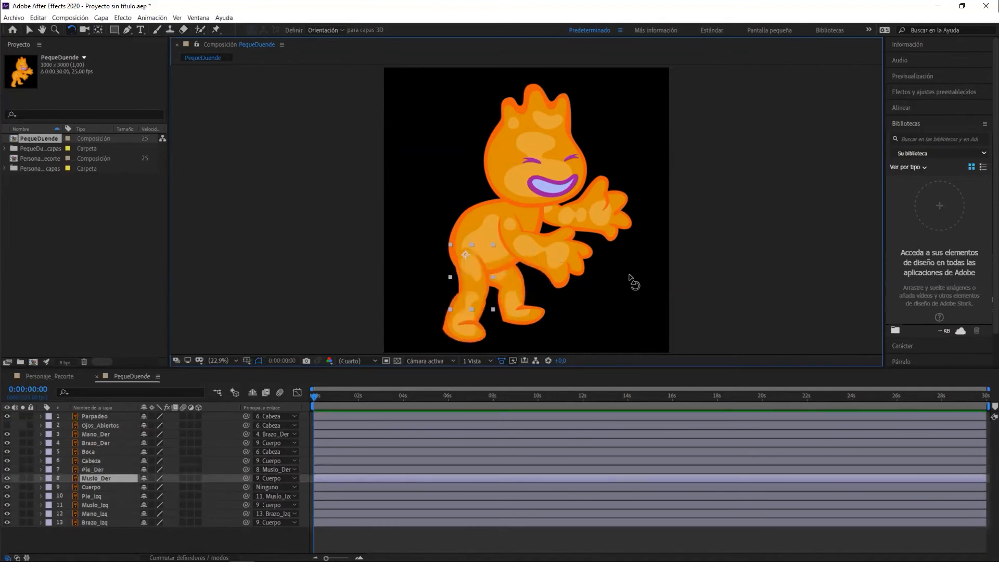
pyautogui.press('v')
pyautogui.click(636, 295)
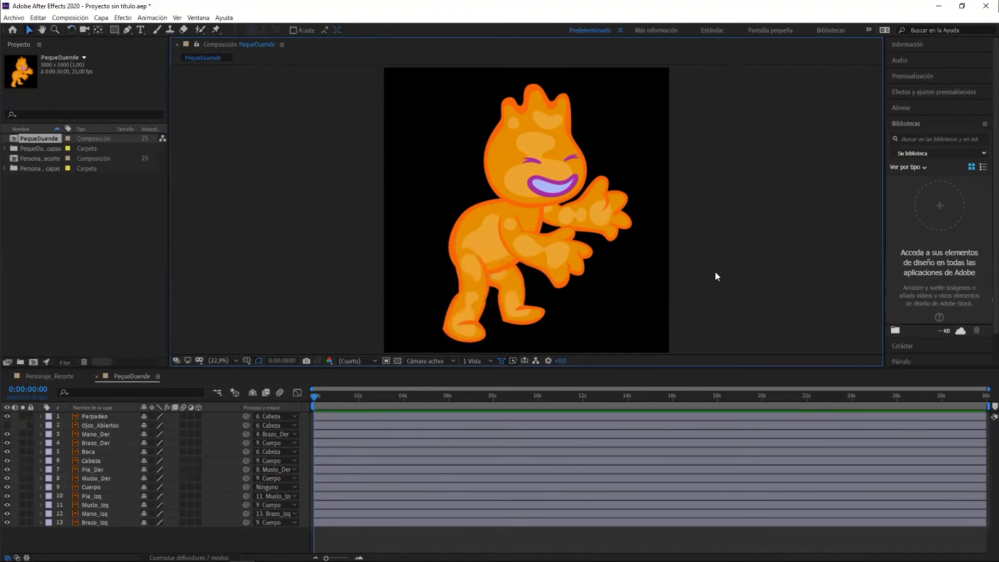